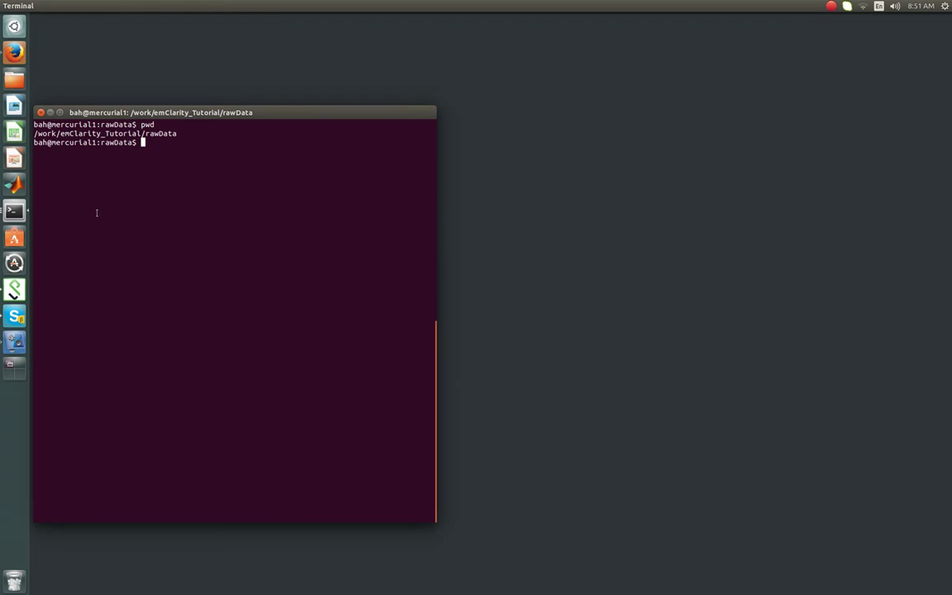
List the raw data folder with ls to show the IS002_291013_005.mrcs stack.
{"action": "double_click", "coordinate": [104, 133]}
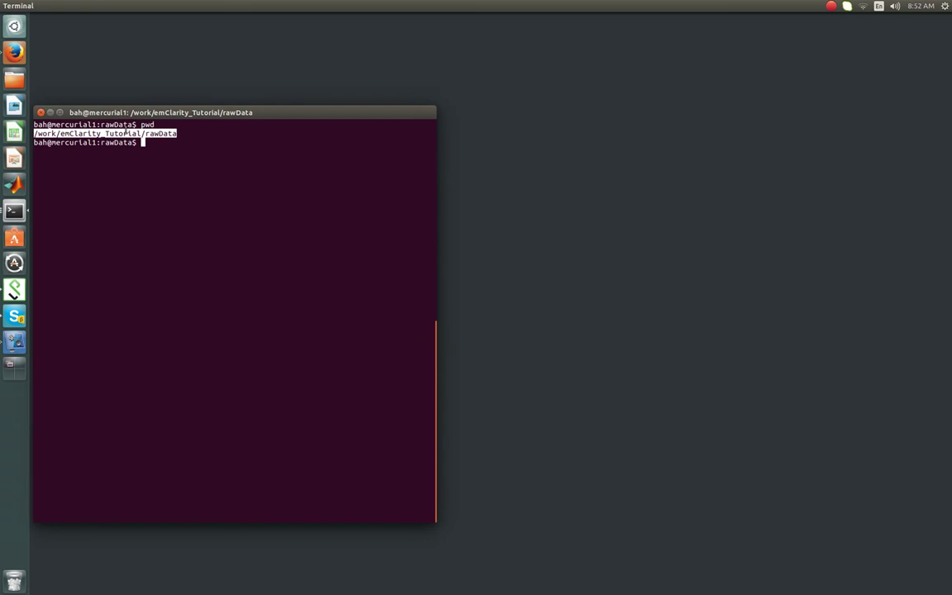
{"action": "left_click", "coordinate": [101, 133]}
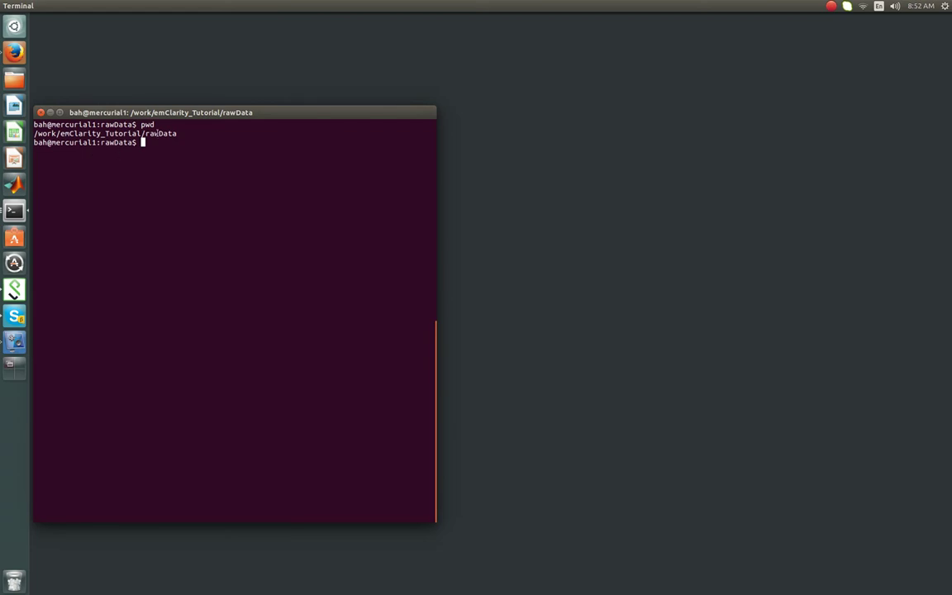
{"action": "type", "text": "ls"}
{"action": "key", "text": "Return"}
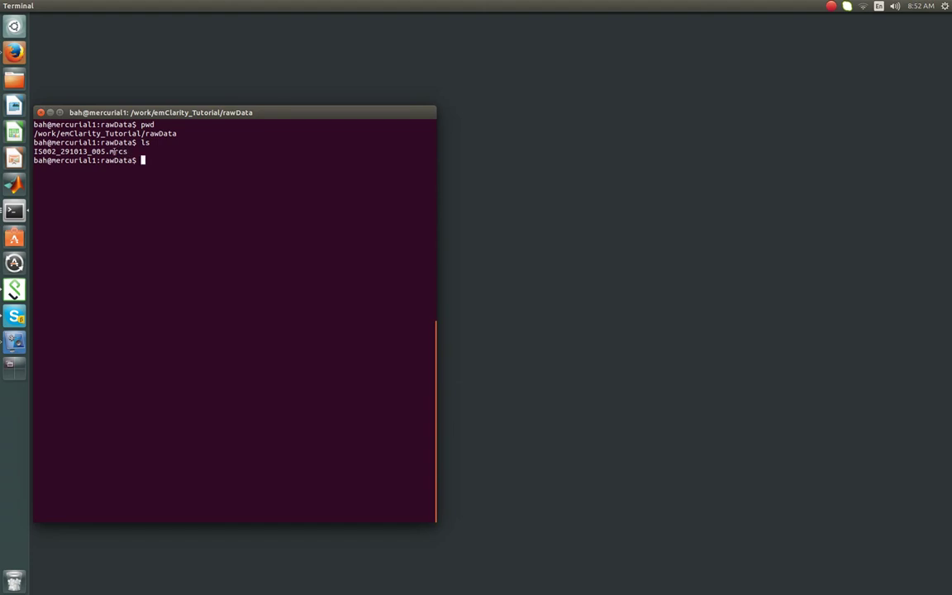
Highlight the 005 part of the stack name and create the imodali folder with mkdir.
{"action": "left_click_drag", "start_coordinate": [124, 151], "coordinate": [129, 152]}
{"action": "double_click", "coordinate": [124, 151]}
{"action": "key", "text": "ctrl+c"}
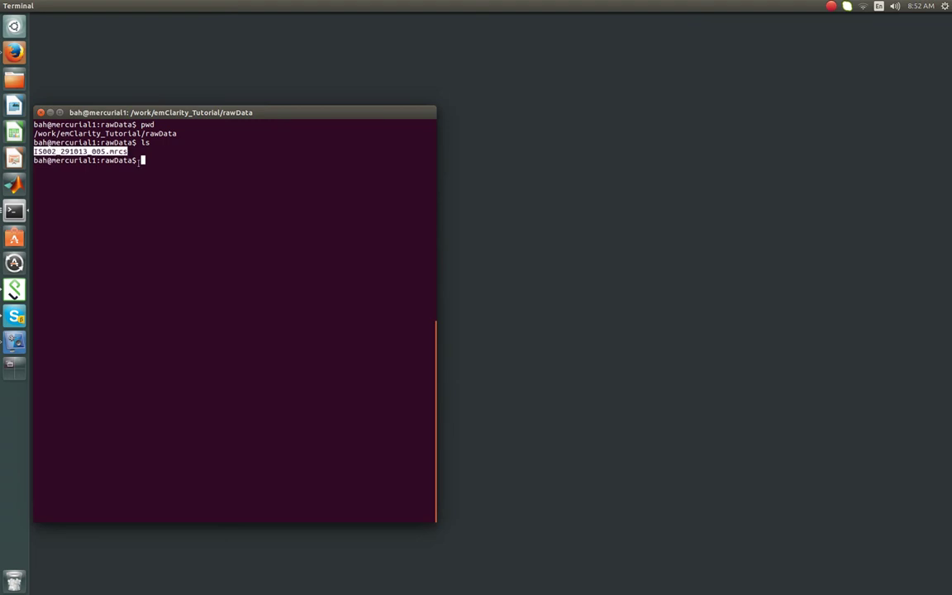
{"action": "left_click", "coordinate": [102, 151]}
{"action": "left_click_drag", "start_coordinate": [93, 152], "coordinate": [106, 151]}
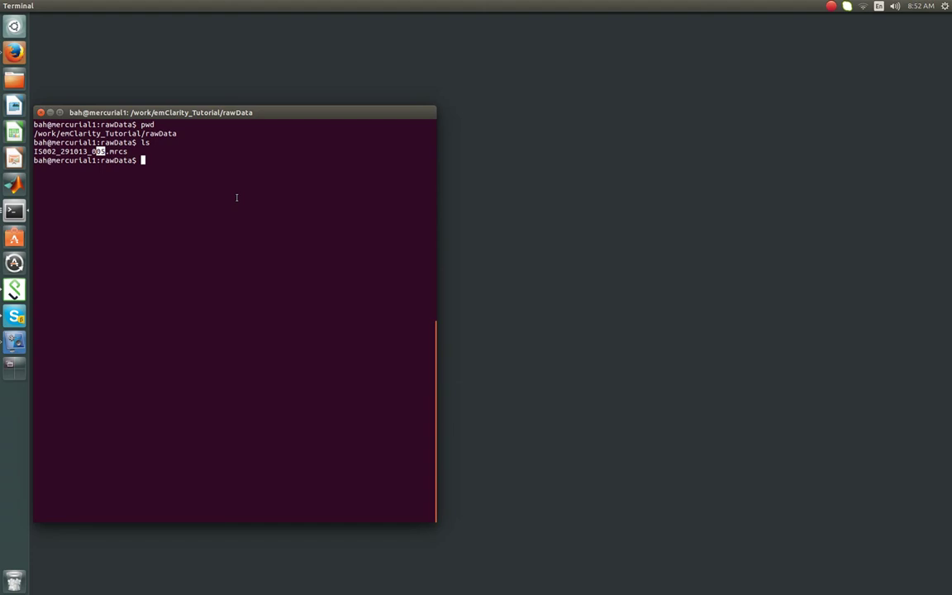
{"action": "type", "text": "mkdir imodali"}
{"action": "key", "text": "Return"}
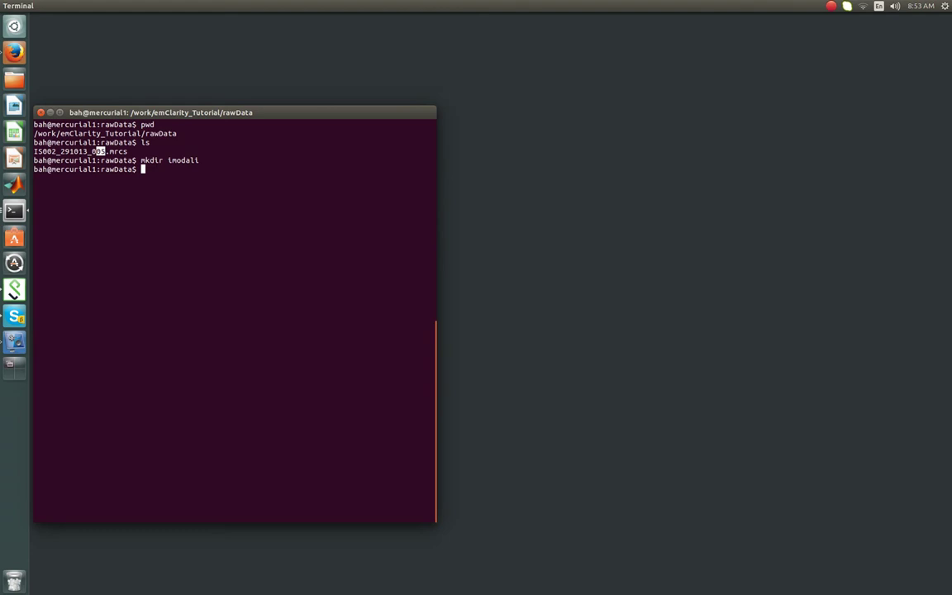
Move into imodali and symlink ../IS002_291013_005.mrcs as tilt1.st.
{"action": "type", "text": "cd imodali"}
{"action": "key", "text": "Return"}
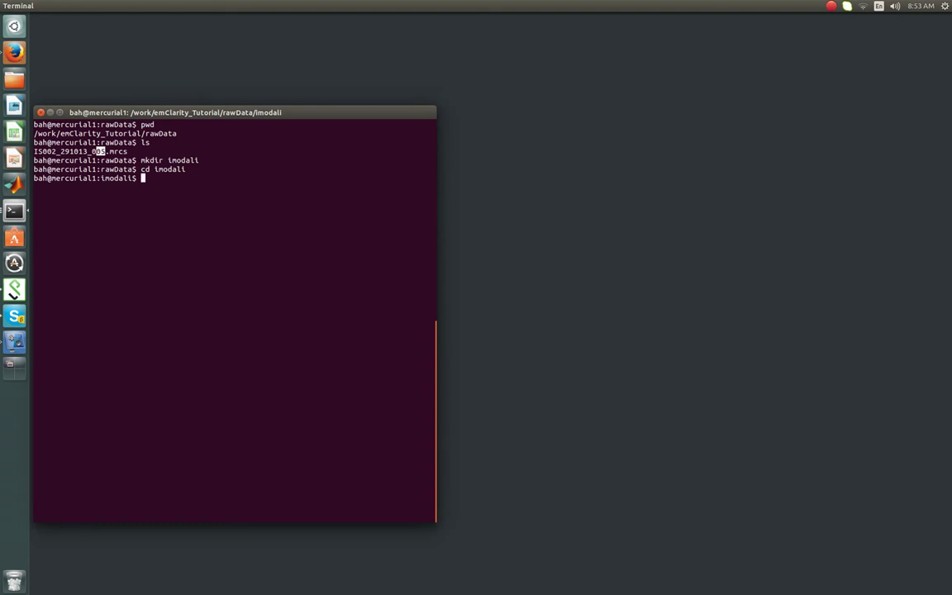
{"action": "type", "text": "ln -s"}
{"action": "type", "text": "../"}
{"action": "double_click", "coordinate": [89, 151]}
{"action": "middle_click", "coordinate": [88, 149]}
{"action": "type", "text": "tilt1.st"}
{"action": "left_click_drag", "start_coordinate": [280, 177], "coordinate": [299, 178]}
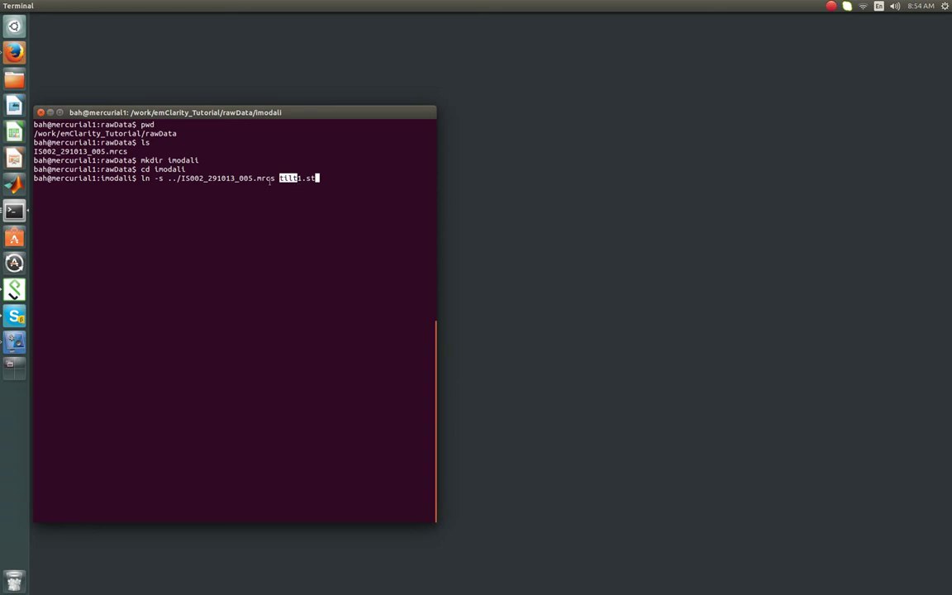
{"action": "left_click_drag", "start_coordinate": [253, 177], "coordinate": [243, 178]}
{"action": "key", "text": "Return"}
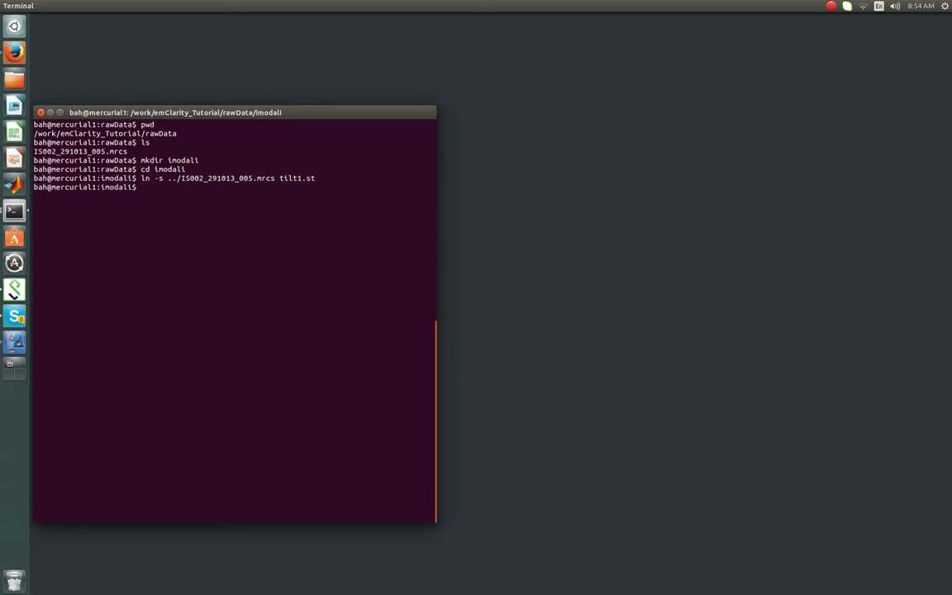
Confirm the tilt1.st link target with ls and ls -l, then launch etomo.
{"action": "type", "text": "ls"}
{"action": "key", "text": "Return"}
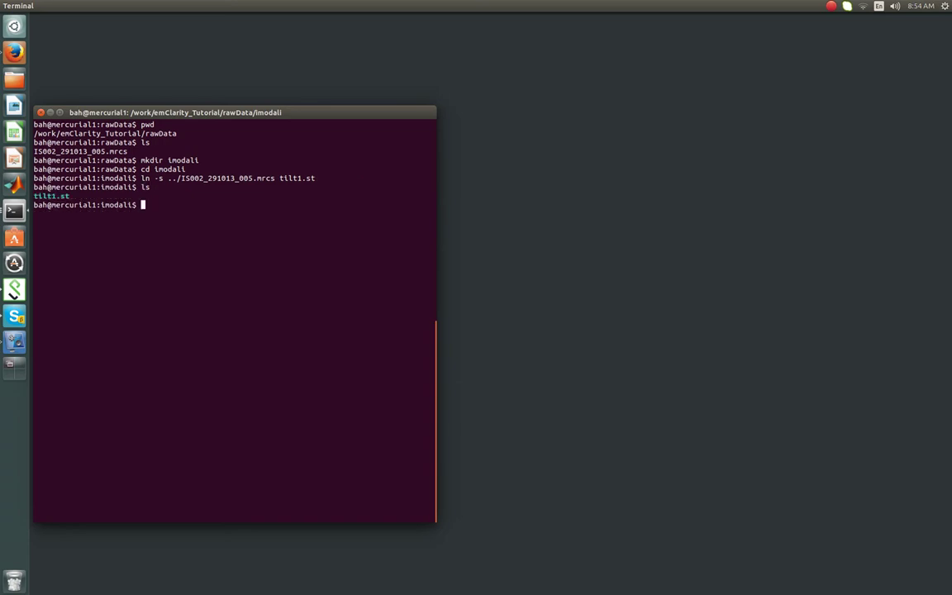
{"action": "type", "text": "ls -l"}
{"action": "key", "text": "Return"}
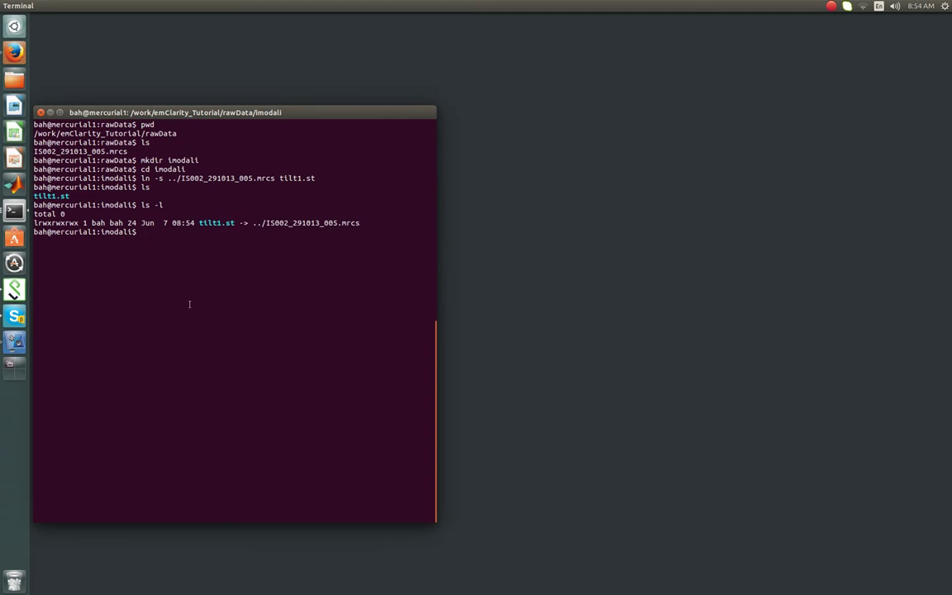
{"action": "type", "text": "etomo"}
{"action": "key", "text": "Return"}
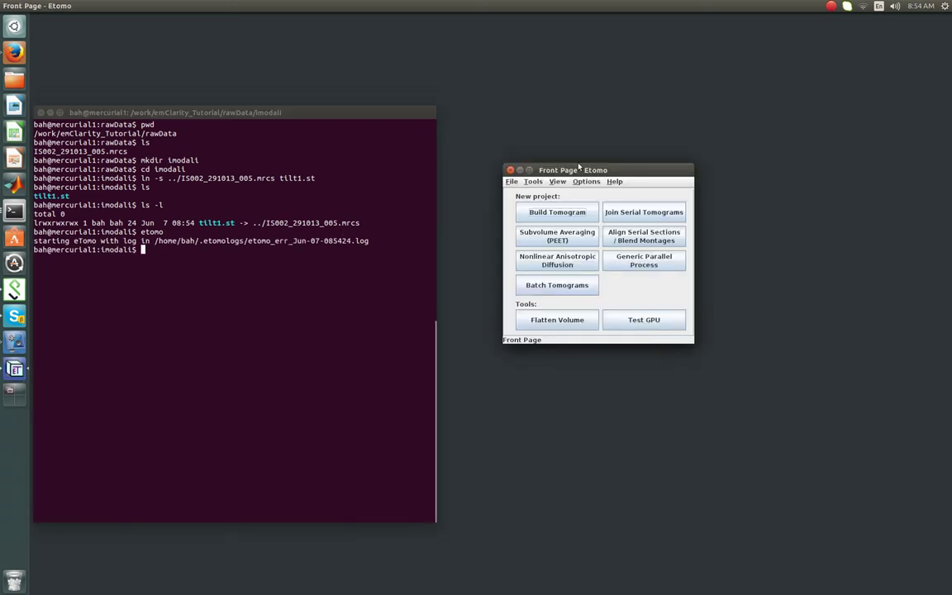
Start a new single-axis tomogram from tilt1.st and read values from its header.
{"action": "left_click_drag", "start_coordinate": [597, 160], "coordinate": [663, 54]}
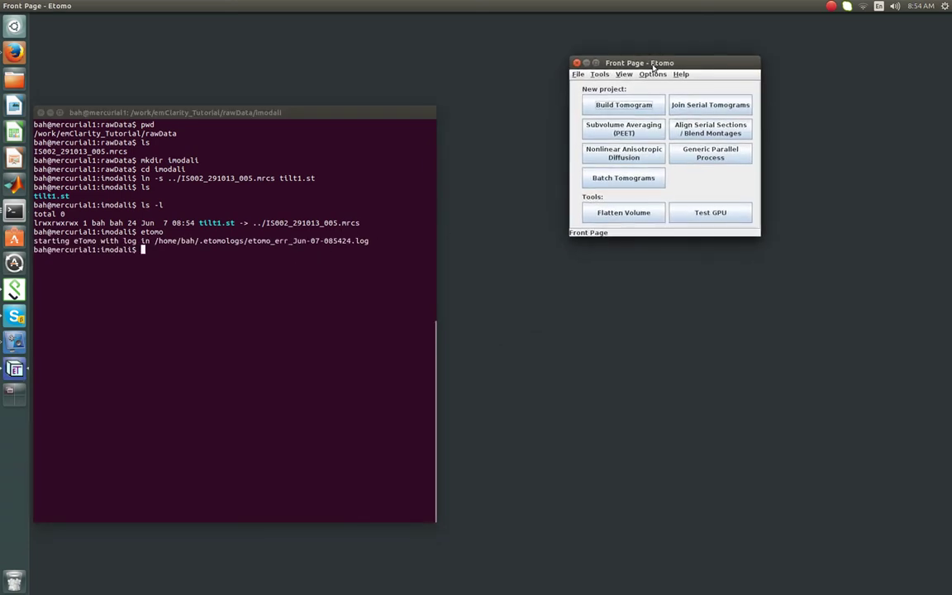
{"action": "left_click", "coordinate": [597, 105]}
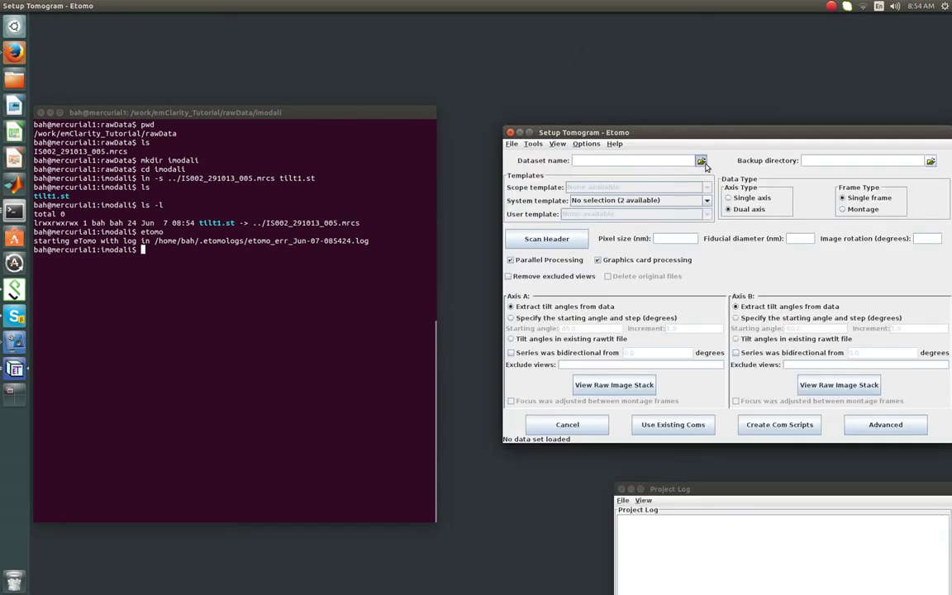
{"action": "left_click", "coordinate": [701, 160]}
{"action": "left_click", "coordinate": [538, 99]}
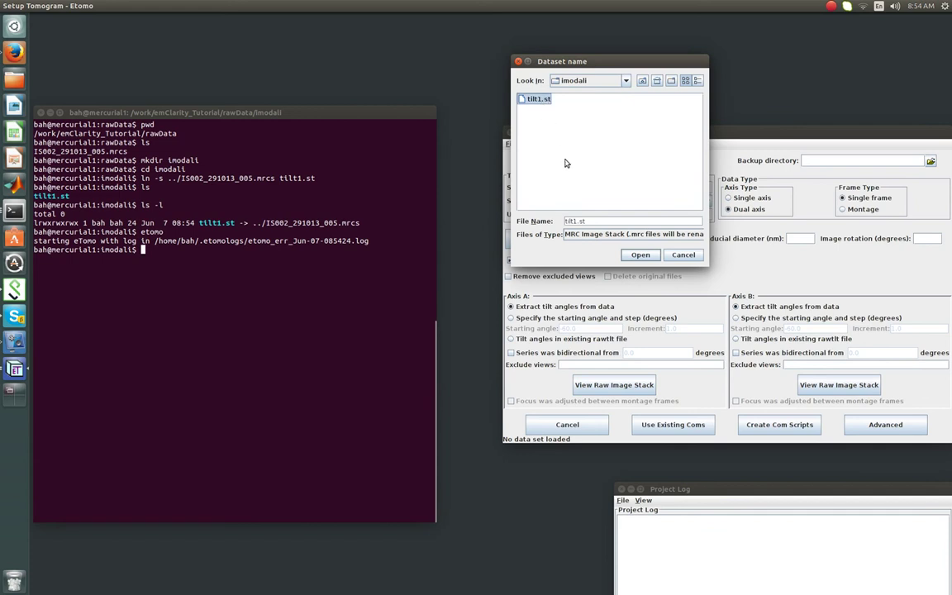
{"action": "left_click", "coordinate": [640, 256]}
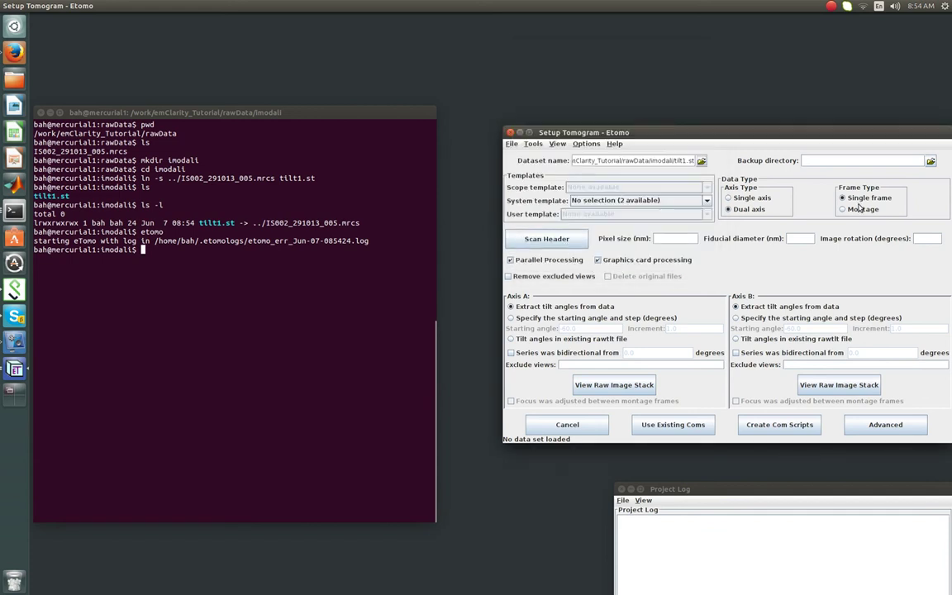
{"action": "left_click", "coordinate": [749, 198]}
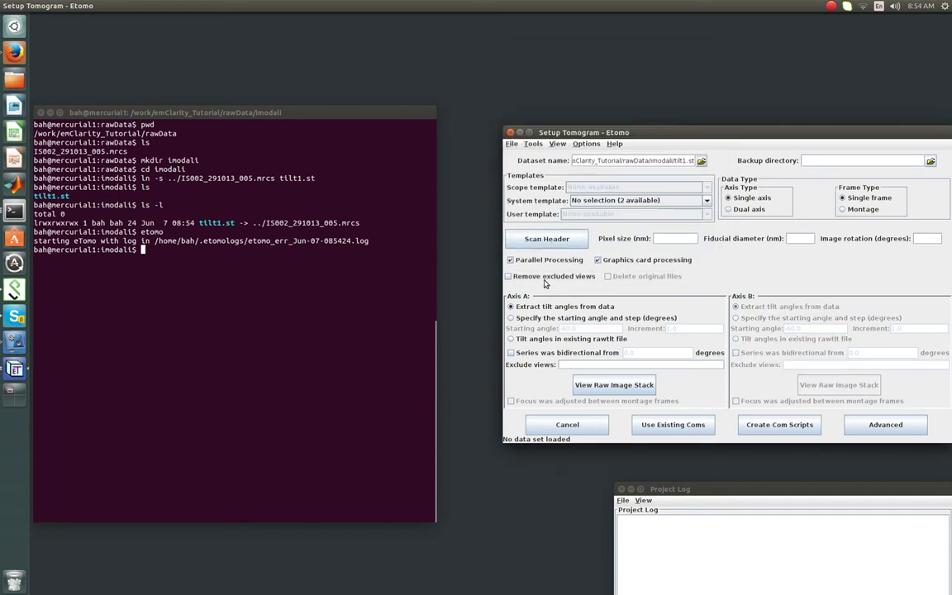
{"action": "left_click", "coordinate": [560, 241]}
{"action": "left_click_drag", "start_coordinate": [686, 133], "coordinate": [614, 87]}
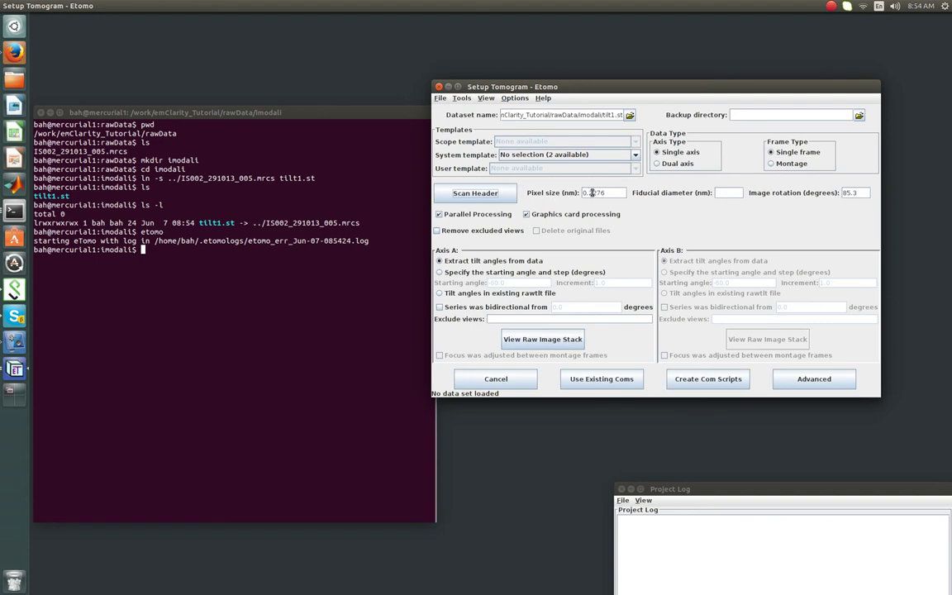
Set pixel size to 0.217 nm, fiducial diameter to 10 nm and image rotation to -4.
{"action": "left_click_drag", "start_coordinate": [593, 193], "coordinate": [629, 192]}
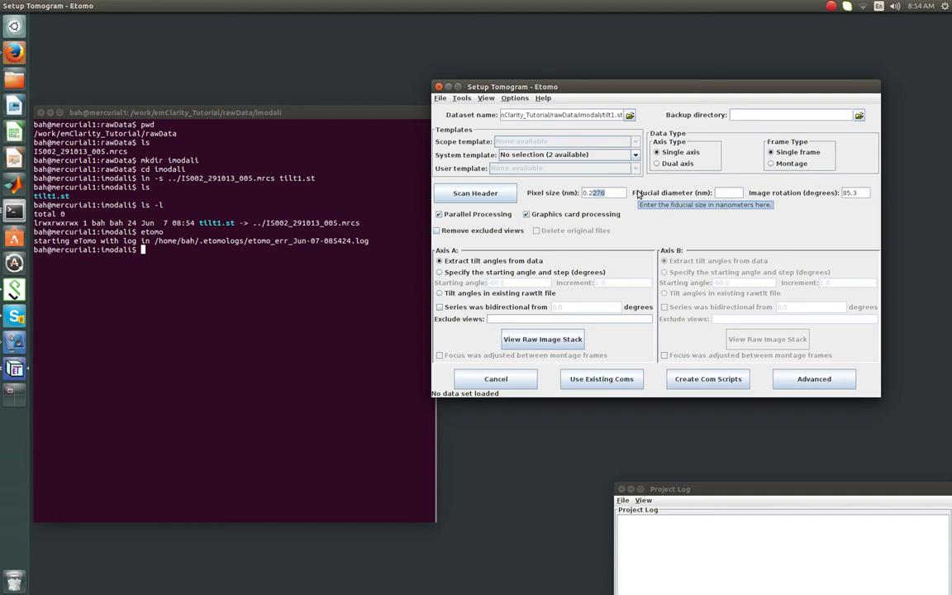
{"action": "type", "text": "17"}
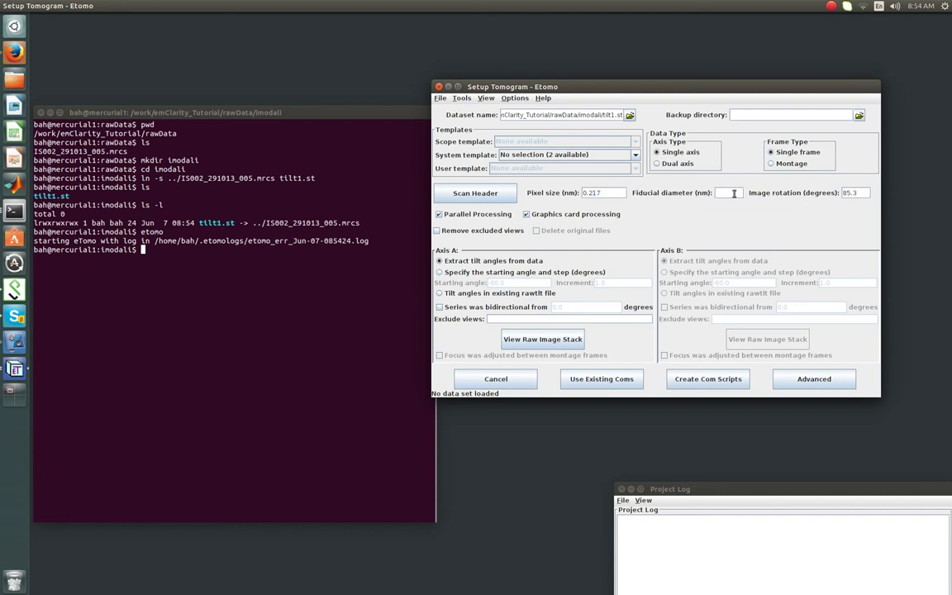
{"action": "type", "text": "10"}
{"action": "double_click", "coordinate": [864, 192]}
{"action": "type", "text": "-4"}
{"action": "double_click", "coordinate": [584, 192]}
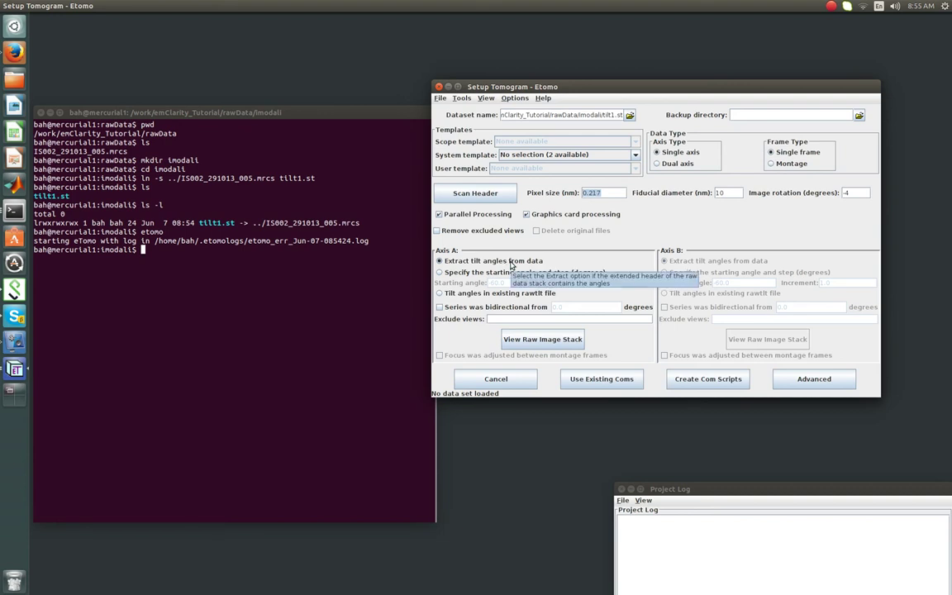
Create the tilt1 com scripts and reposition the tilt1 processing window.
{"action": "left_click", "coordinate": [680, 380]}
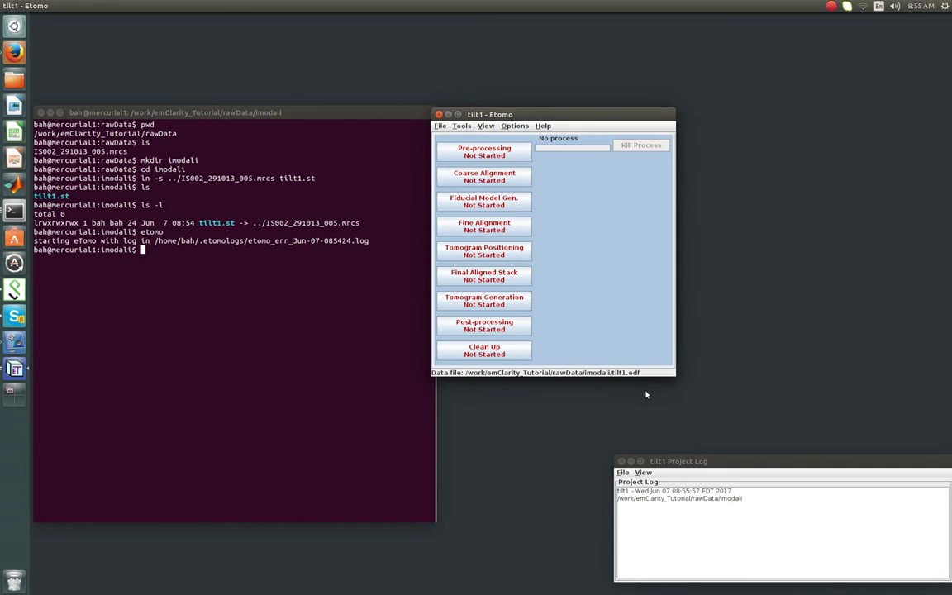
{"action": "left_click_drag", "start_coordinate": [541, 113], "coordinate": [619, 72]}
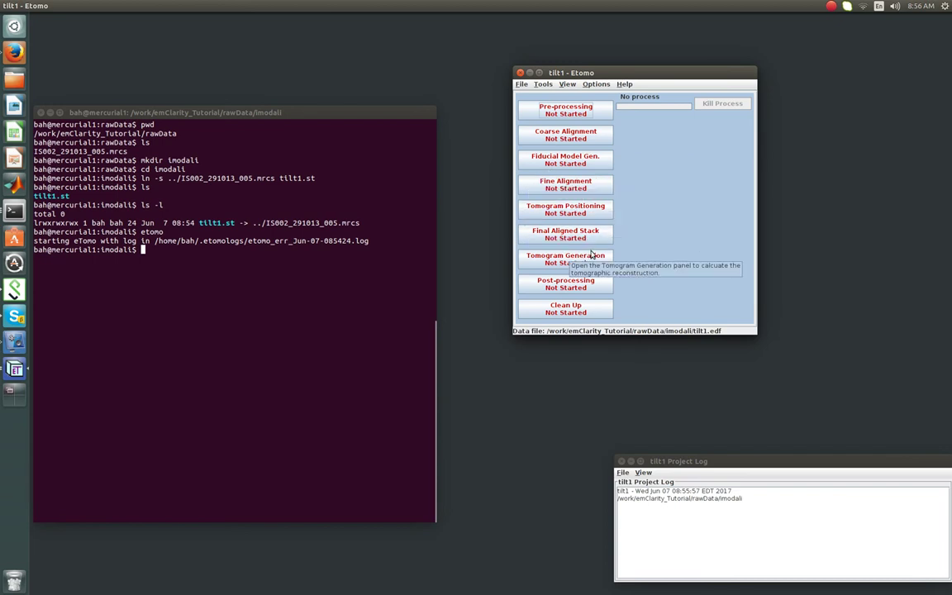
Run the cross-correlation with a high frequency cutoff radius of 0.15.
{"action": "left_click", "coordinate": [565, 135]}
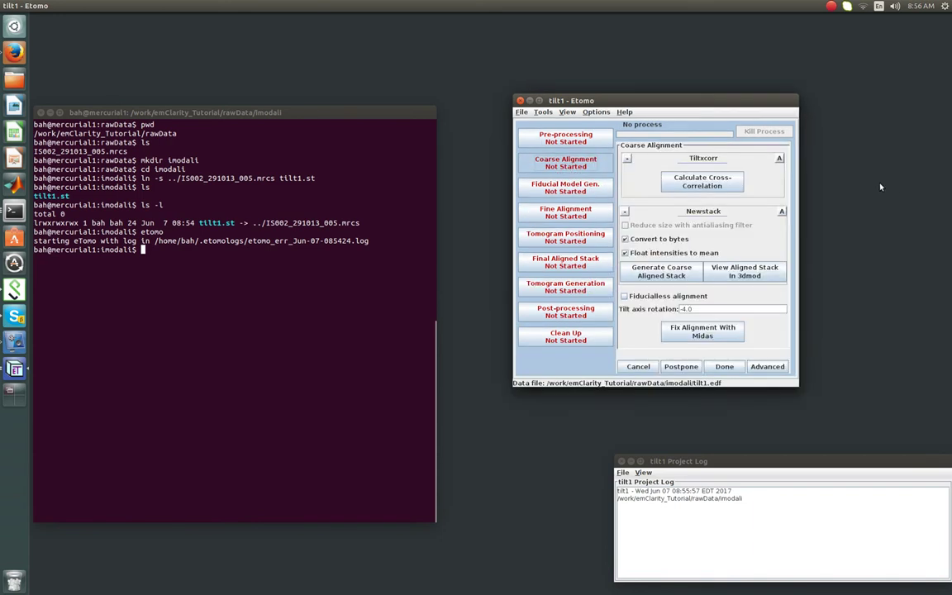
{"action": "left_click", "coordinate": [778, 160]}
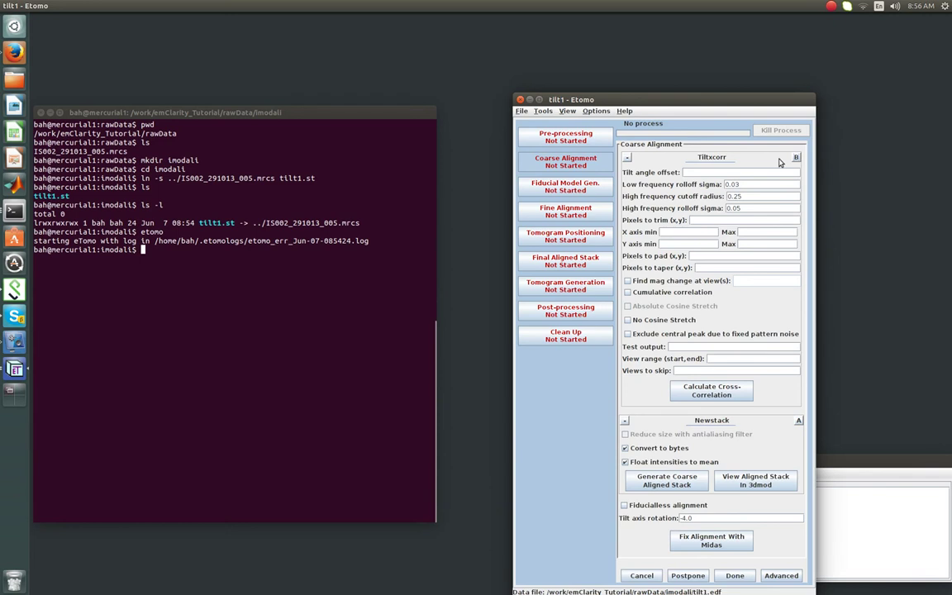
{"action": "double_click", "coordinate": [733, 196]}
{"action": "type", "text": "15"}
{"action": "left_click", "coordinate": [736, 394]}
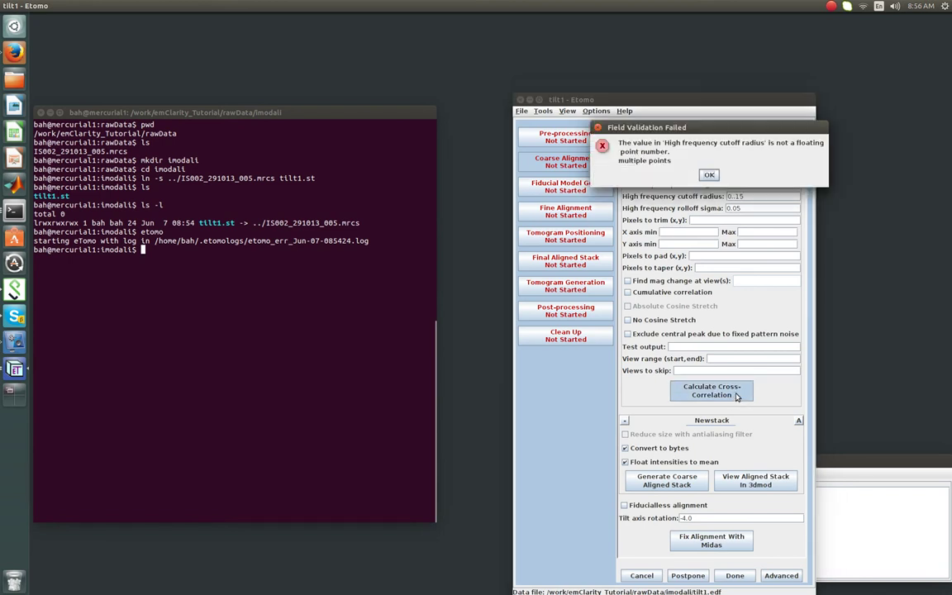
{"action": "left_click", "coordinate": [709, 174]}
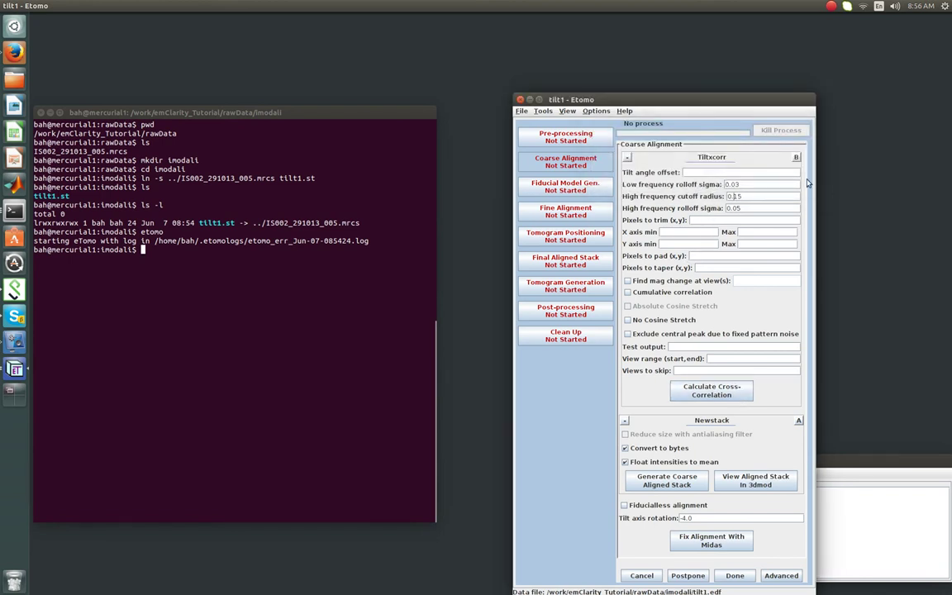
{"action": "left_click", "coordinate": [699, 398]}
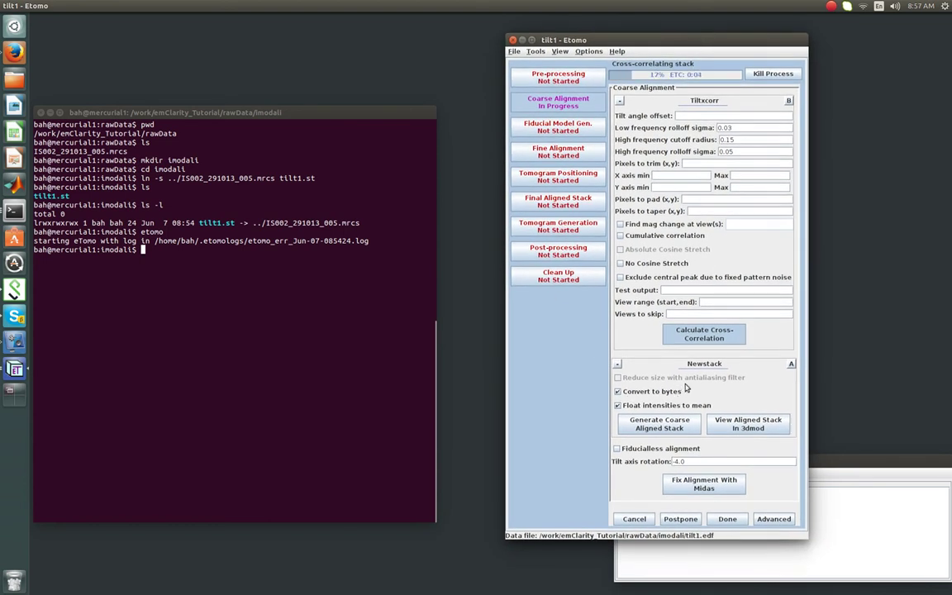
Generate the coarse aligned stack at binning 4 with antialiasing, without byte conversion.
{"action": "left_click", "coordinate": [791, 365]}
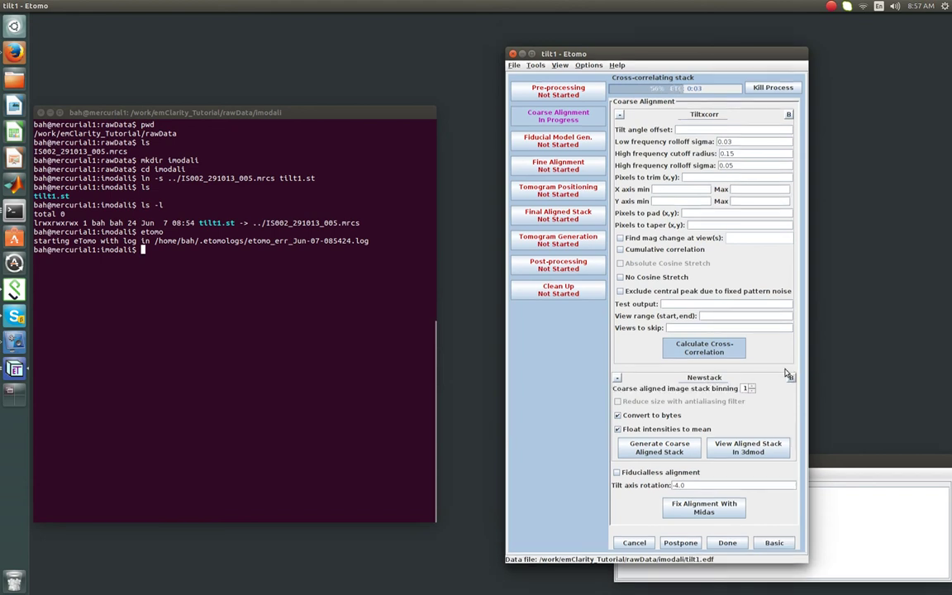
{"action": "left_click", "coordinate": [664, 417]}
{"action": "left_click", "coordinate": [752, 386]}
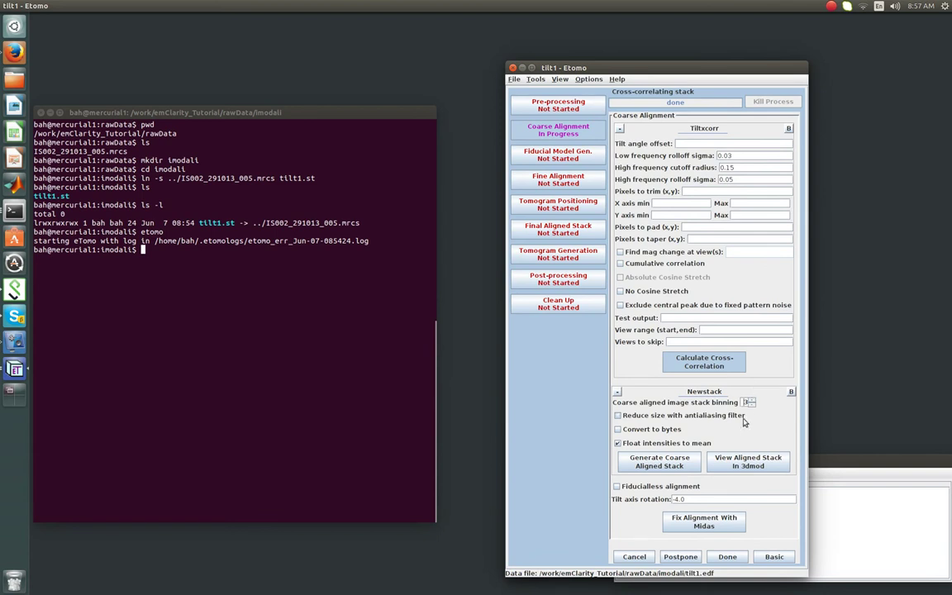
{"action": "left_click", "coordinate": [753, 400]}
{"action": "left_click", "coordinate": [753, 400]}
{"action": "left_click", "coordinate": [740, 417]}
{"action": "left_click", "coordinate": [680, 467]}
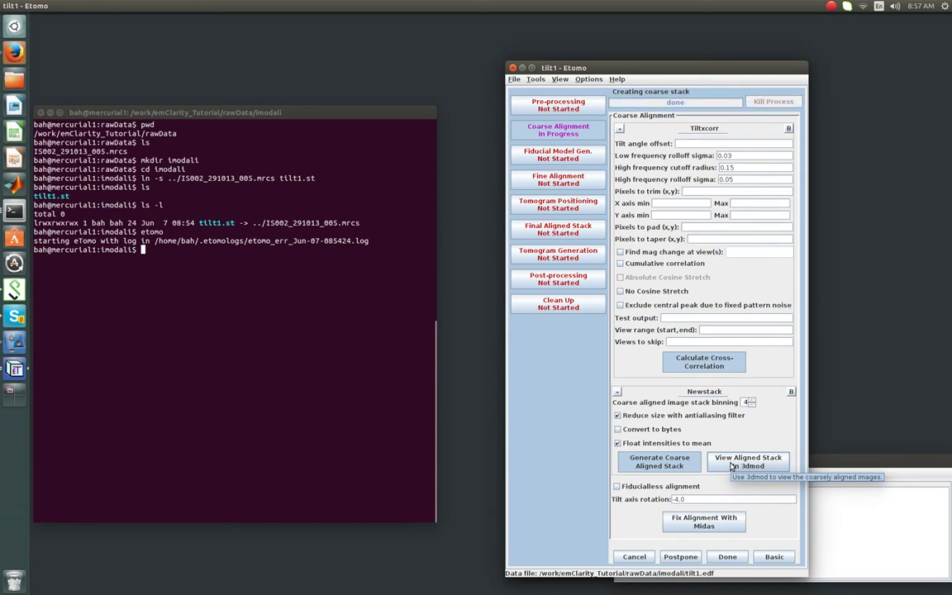
Open tilt1.preali in 3dmod and play its 41 tilt views as a movie.
{"action": "left_click", "coordinate": [730, 466]}
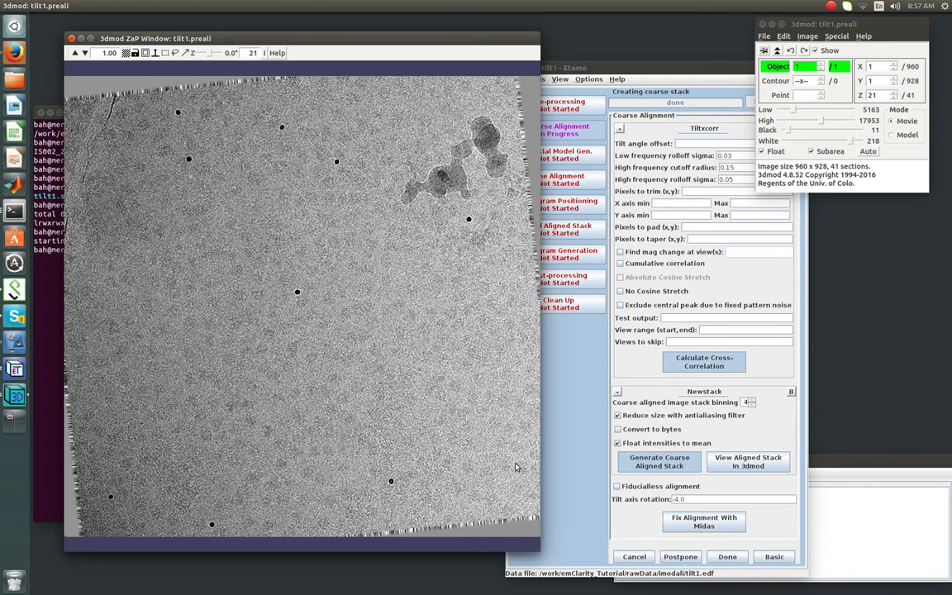
{"action": "middle_click", "coordinate": [313, 331]}
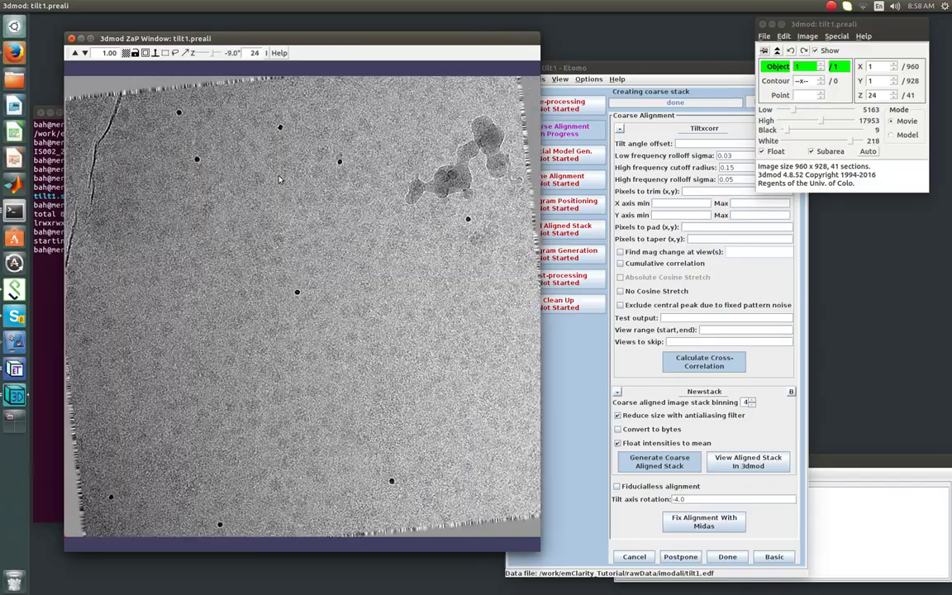
{"action": "left_click", "coordinate": [266, 173]}
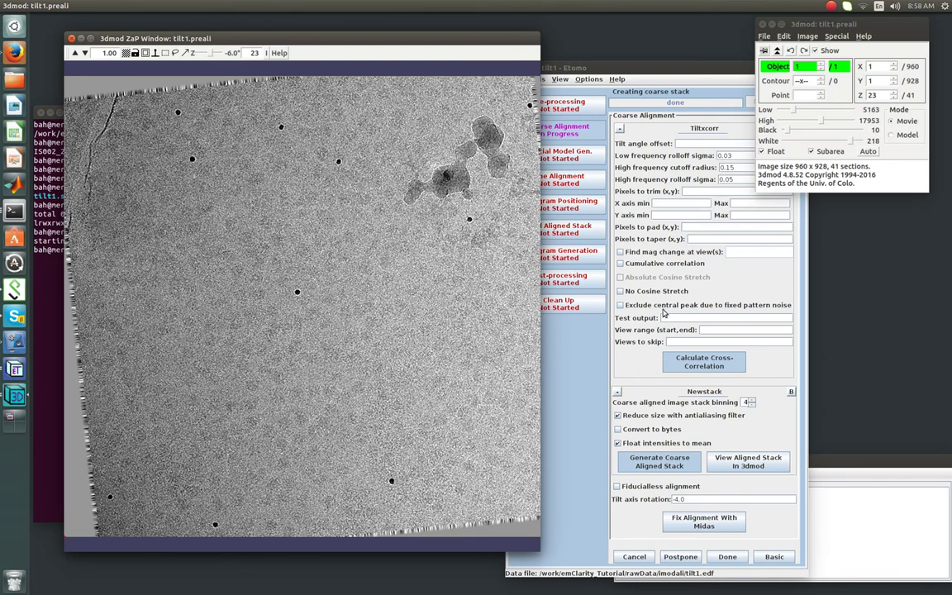
Finish coarse alignment and open tilt1.seed in 3dmod for manual bead seeding.
{"action": "left_click", "coordinate": [763, 24]}
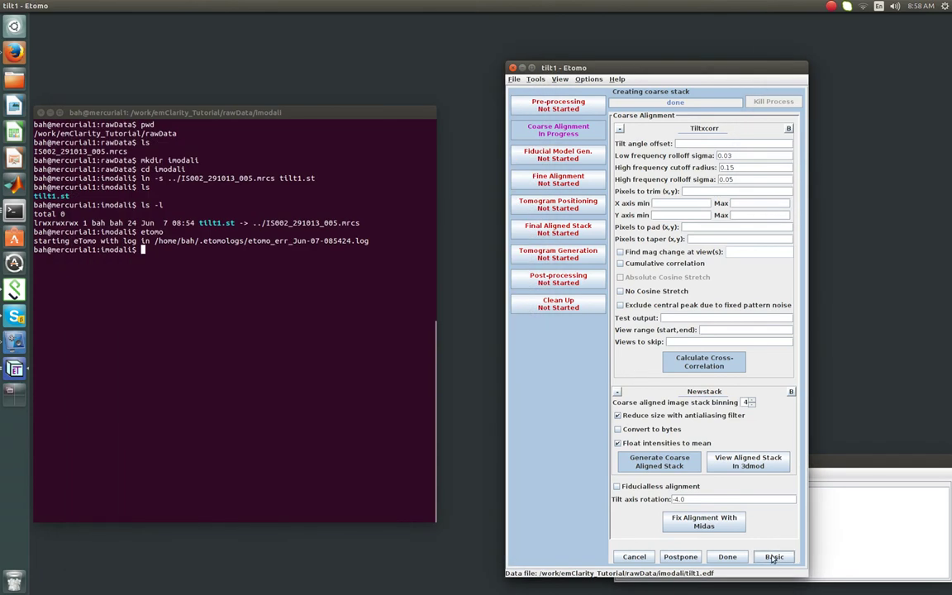
{"action": "left_click", "coordinate": [742, 557]}
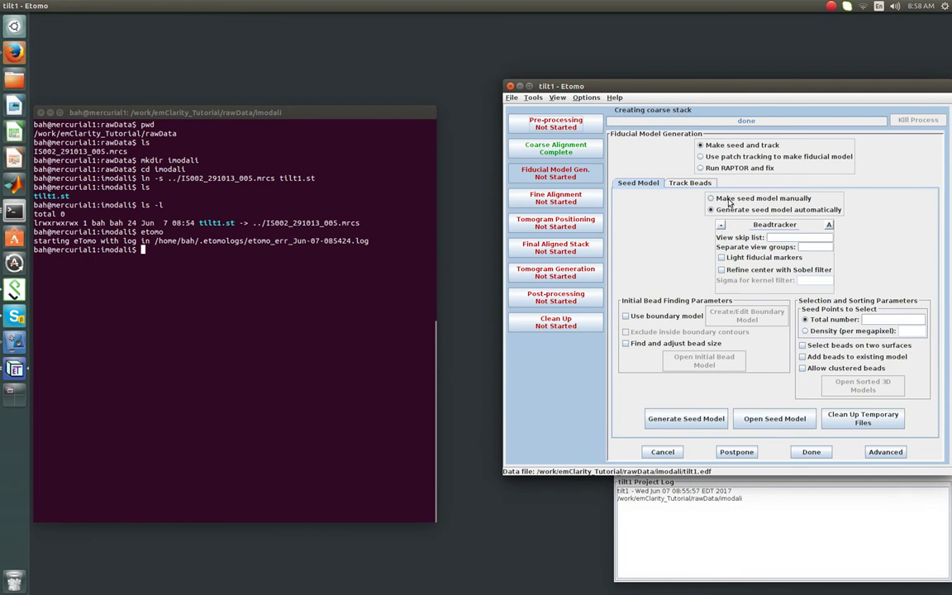
{"action": "left_click", "coordinate": [729, 200]}
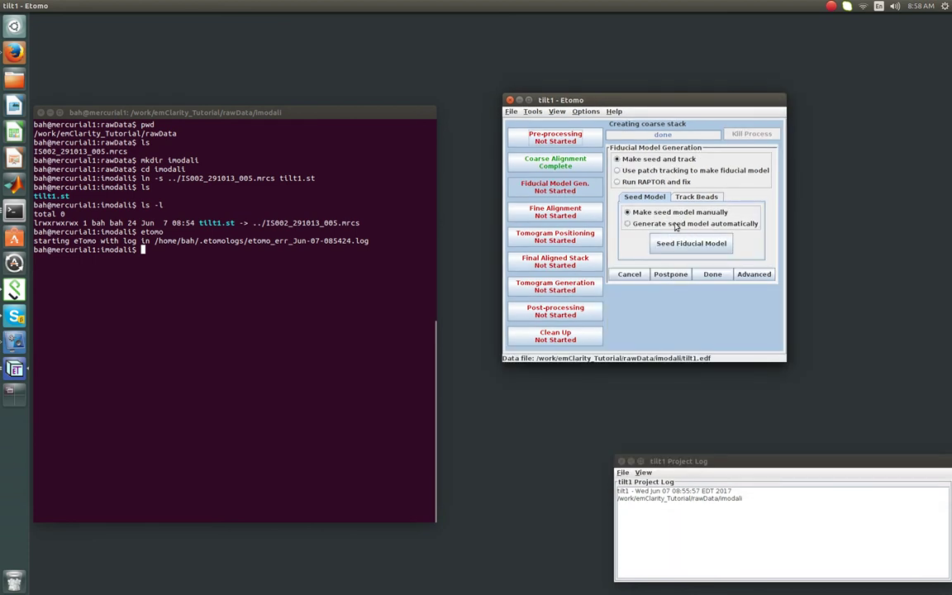
{"action": "left_click", "coordinate": [691, 244]}
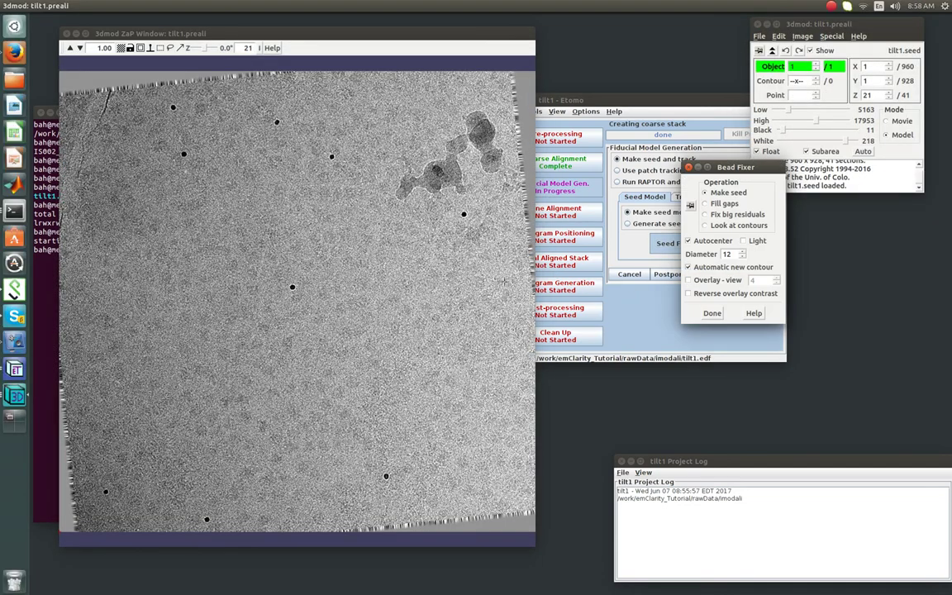
Seed gold beads from top left to bottom left, then quit 3dmod saving tilt1.seed.
{"action": "middle_click", "coordinate": [170, 107]}
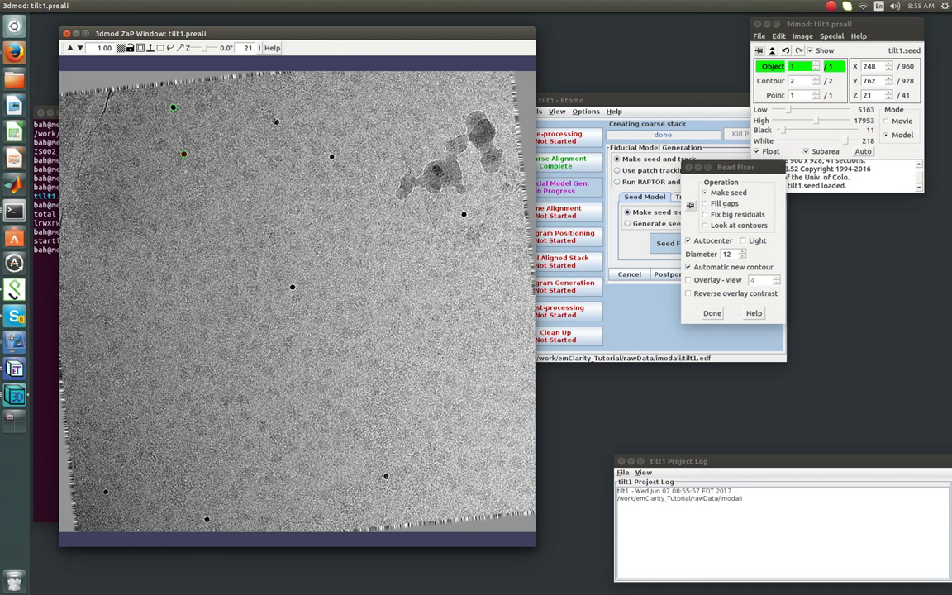
{"action": "middle_click", "coordinate": [277, 122]}
{"action": "middle_click", "coordinate": [332, 156]}
{"action": "middle_click", "coordinate": [291, 287]}
{"action": "middle_click", "coordinate": [385, 476]}
{"action": "middle_click", "coordinate": [207, 519]}
{"action": "middle_click", "coordinate": [105, 492]}
{"action": "left_click", "coordinate": [758, 24]}
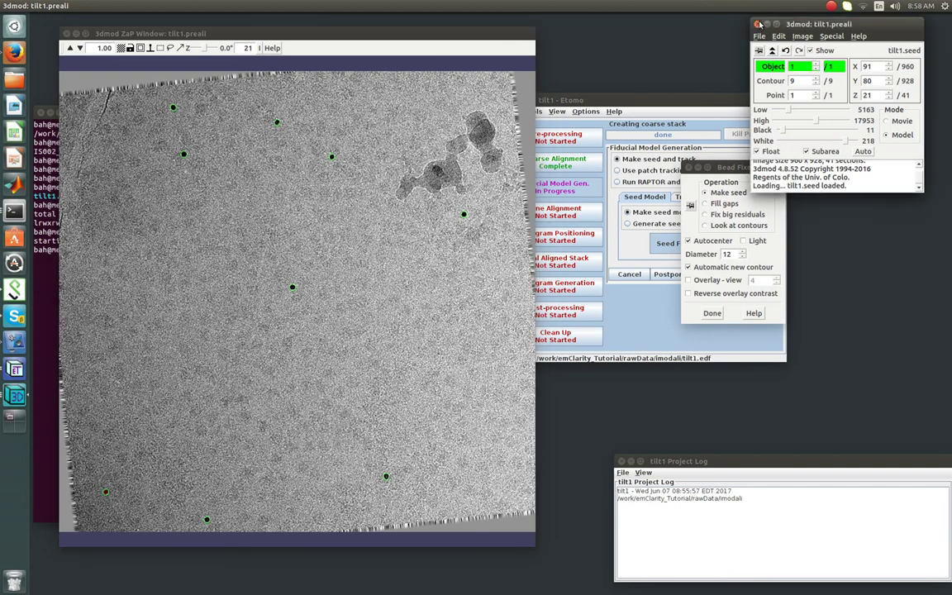
{"action": "left_click", "coordinate": [433, 321]}
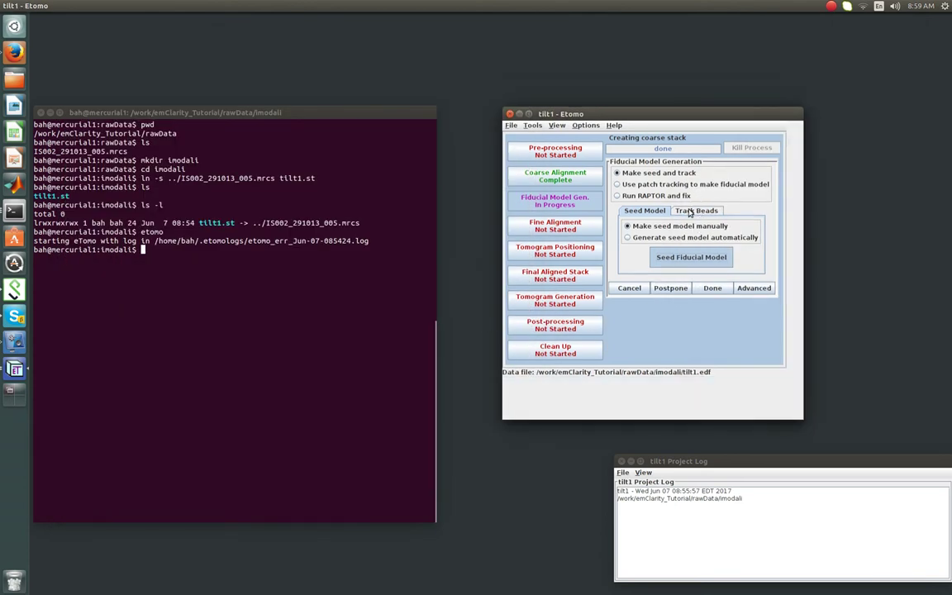
Track the seed beads through all views and open tilt1.fid in 3dmod for fixing.
{"action": "left_click", "coordinate": [696, 211]}
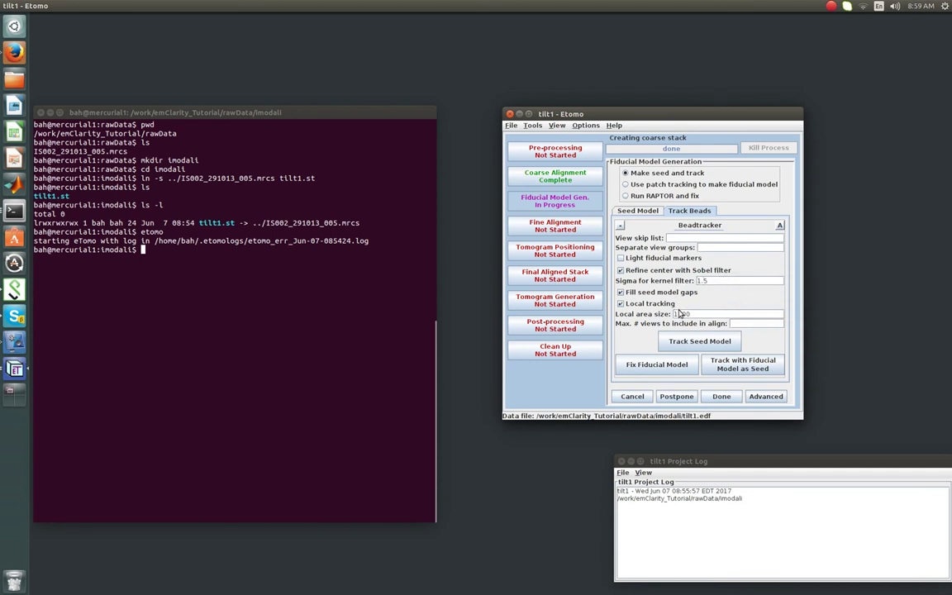
{"action": "left_click", "coordinate": [676, 342]}
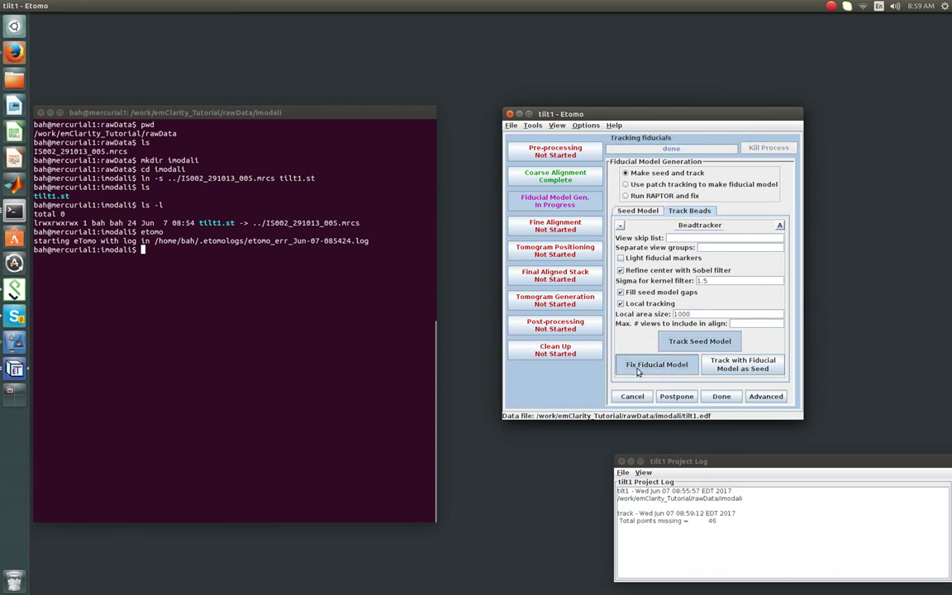
{"action": "left_click", "coordinate": [637, 374]}
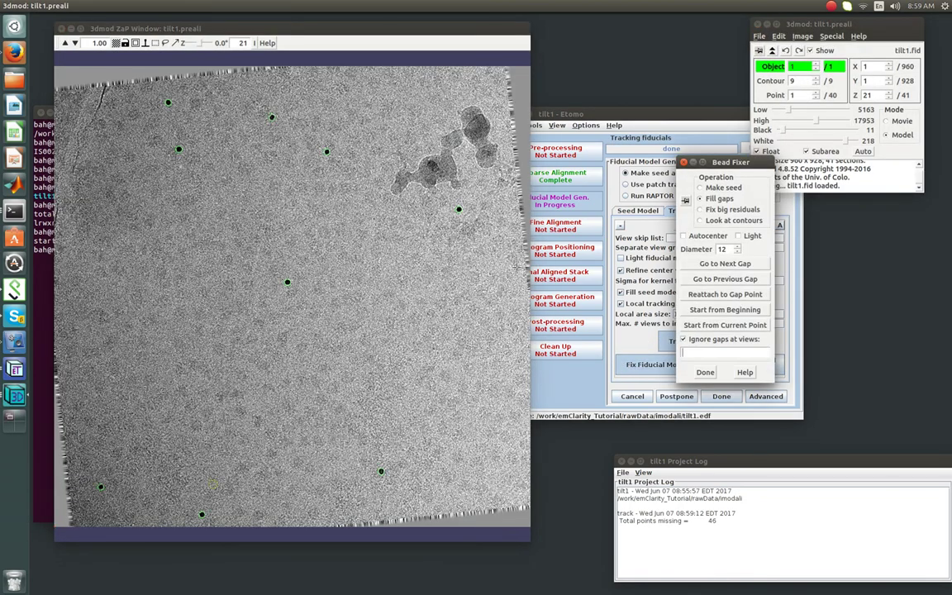
Jump to contour 1's first gap and step to view 5.
{"action": "left_click", "coordinate": [439, 30]}
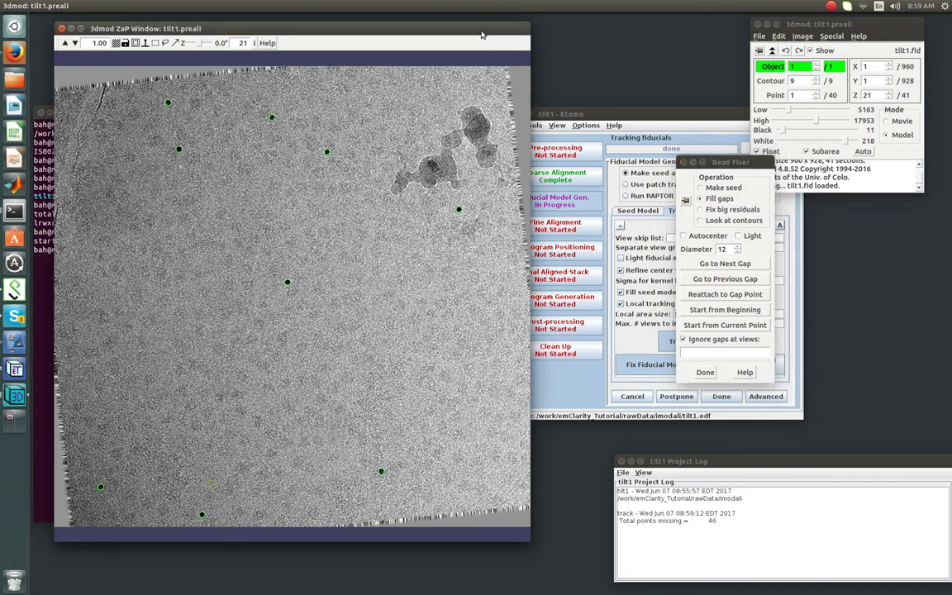
{"action": "key", "text": "space"}
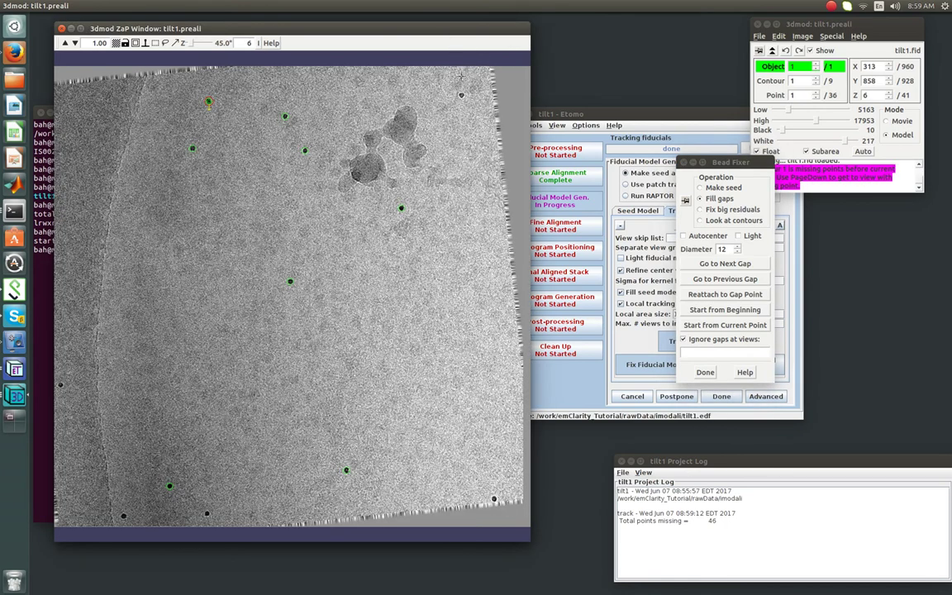
{"action": "left_click_drag", "start_coordinate": [756, 24], "coordinate": [557, 31]}
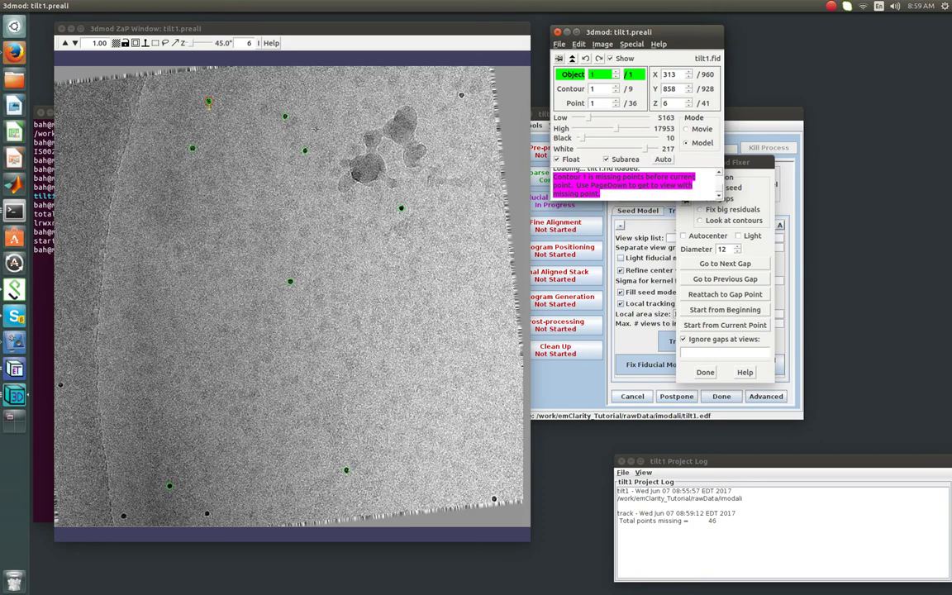
{"action": "key", "text": "Page_Down"}
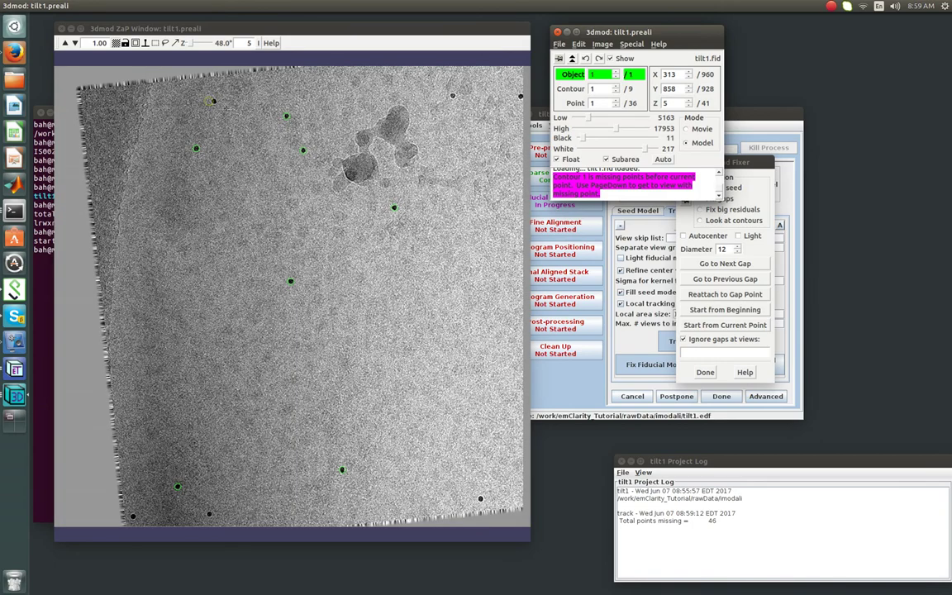
{"action": "key", "text": "Page_Up"}
{"action": "key", "text": "Page_Down"}
Add contour 1's missing bead points on views 5, 4, 3, 2 and 1.
{"action": "middle_click", "coordinate": [213, 101]}
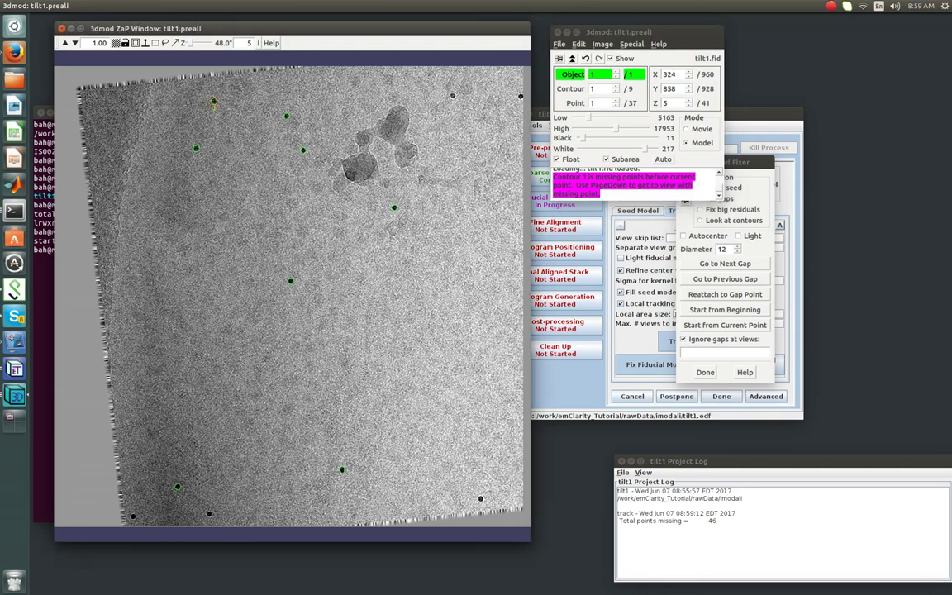
{"action": "key", "text": "Page_Down"}
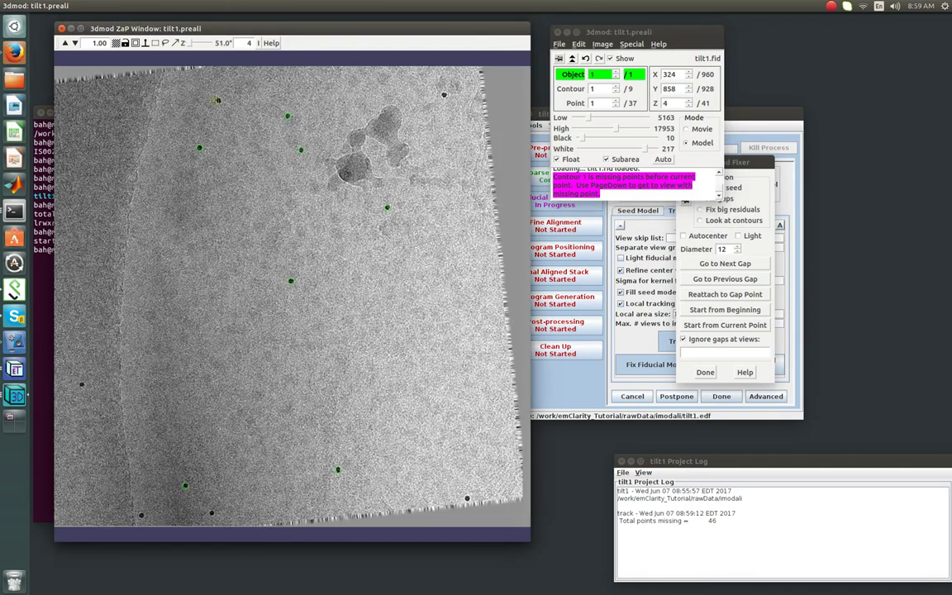
{"action": "middle_click", "coordinate": [217, 101]}
{"action": "key", "text": "Page_Down"}
{"action": "middle_click", "coordinate": [223, 100]}
{"action": "key", "text": "Page_Down"}
{"action": "middle_click", "coordinate": [230, 99]}
{"action": "key", "text": "Page_Down"}
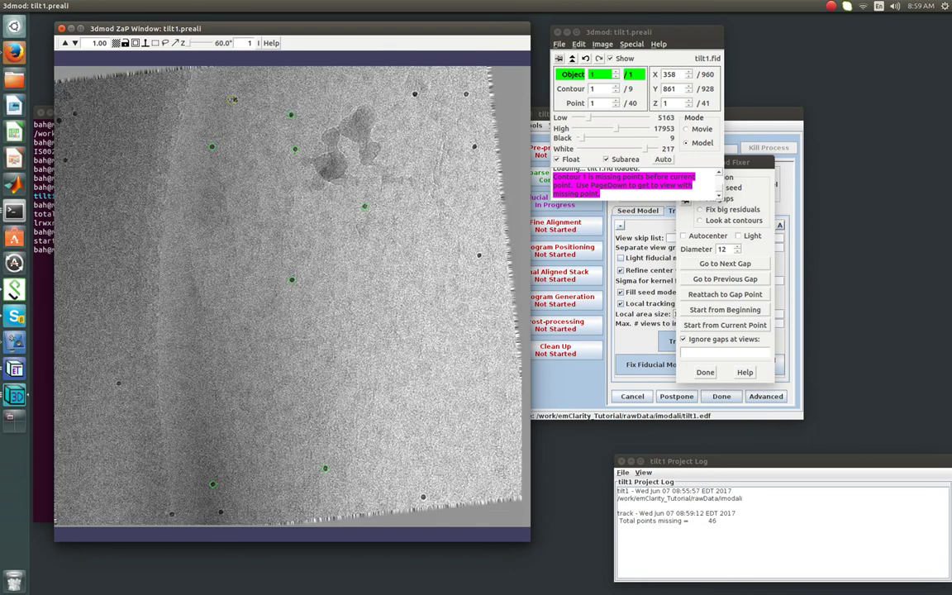
{"action": "middle_click", "coordinate": [234, 100]}
Jump to the contour 8 gap and add its missing bead points, stepping down from view 20.
{"action": "key", "text": "space"}
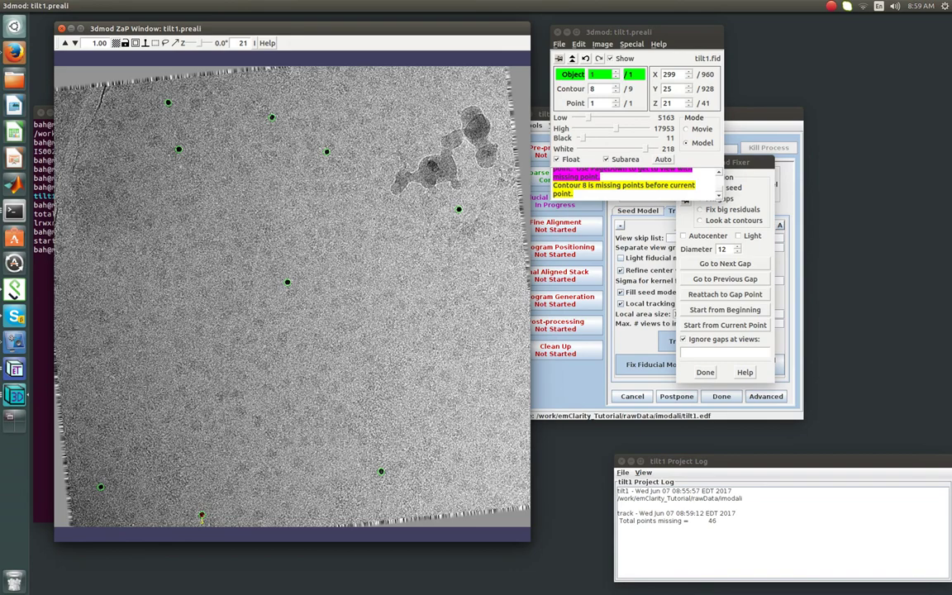
{"action": "key", "text": "Page_Down"}
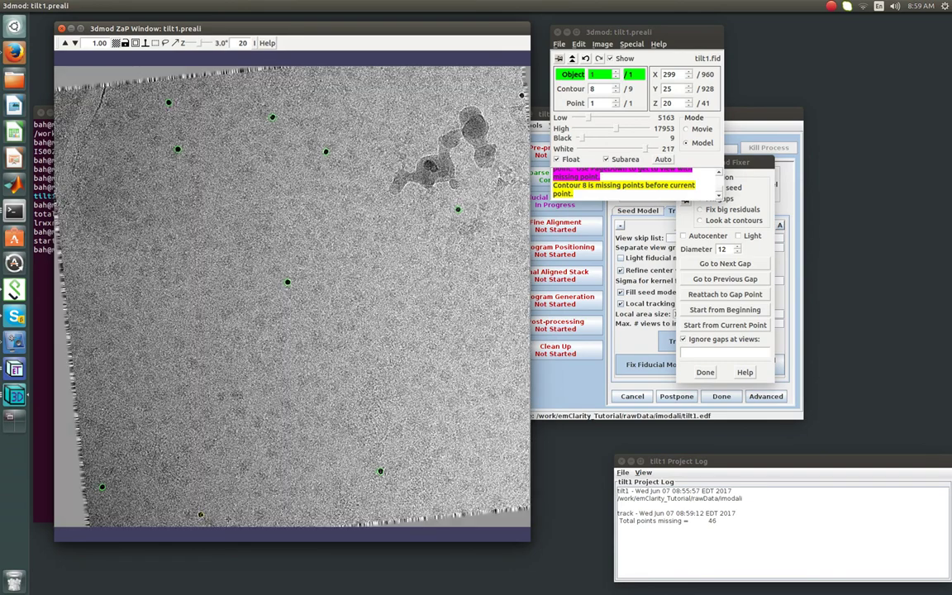
{"action": "key", "text": "Page_Down"}
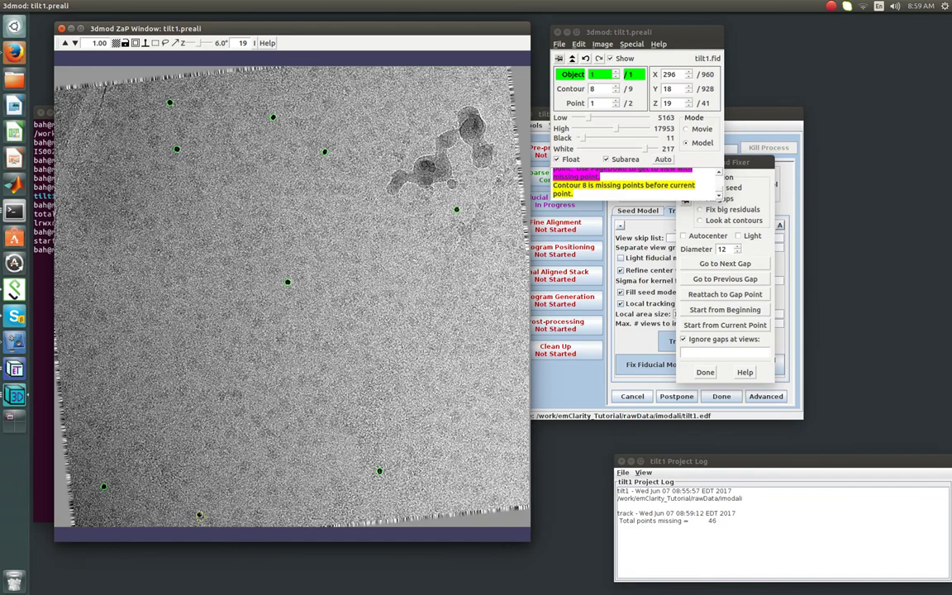
{"action": "key", "text": "Page_Down"}
{"action": "middle_click", "coordinate": [198, 515]}
{"action": "key", "text": "Page_Down"}
{"action": "middle_click", "coordinate": [198, 514]}
{"action": "key", "text": "Page_Down"}
{"action": "middle_click", "coordinate": [196, 514]}
{"action": "key", "text": "Page_Down"}
{"action": "middle_click", "coordinate": [196, 514]}
{"action": "key", "text": "Page_Down"}
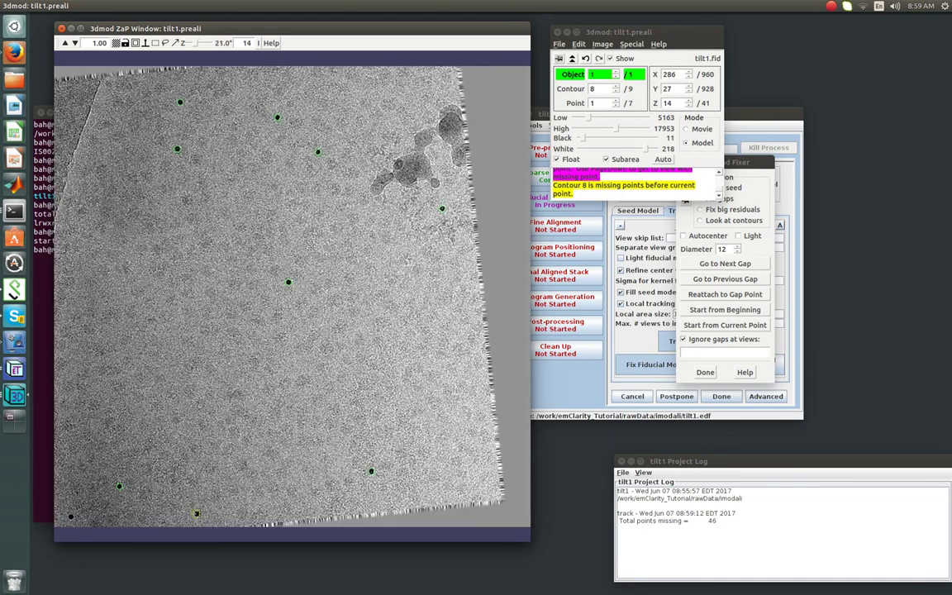
{"action": "key", "text": "Page_Down"}
{"action": "middle_click", "coordinate": [197, 515]}
{"action": "key", "text": "Page_Down"}
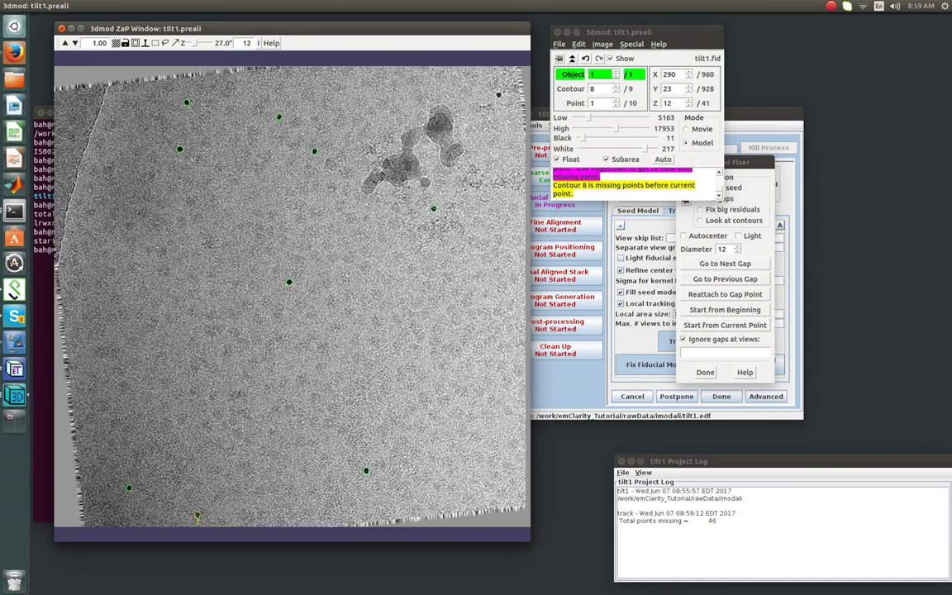
{"action": "key", "text": "Page_Down"}
Continue adding contour 8's missing bead points through view 6 down to view 2.
{"action": "middle_click", "coordinate": [197, 514]}
{"action": "key", "text": "Page_Down"}
{"action": "middle_click", "coordinate": [199, 514]}
{"action": "key", "text": "Page_Down"}
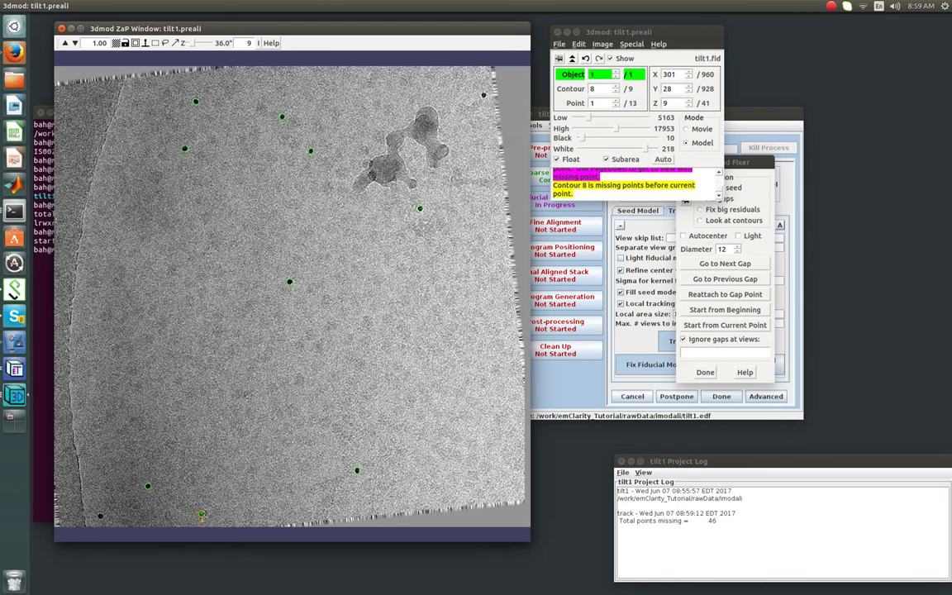
{"action": "key", "text": "Page_Down"}
{"action": "middle_click", "coordinate": [204, 514]}
{"action": "key", "text": "Page_Down"}
{"action": "key", "text": "Page_Down"}
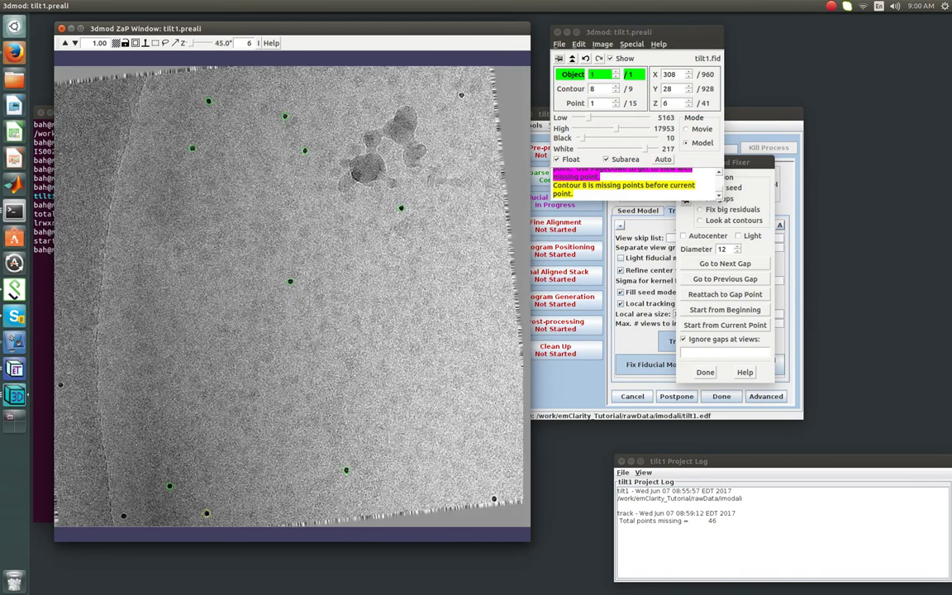
{"action": "key", "text": "Page_Down"}
{"action": "middle_click", "coordinate": [208, 513]}
{"action": "key", "text": "Page_Down"}
{"action": "middle_click", "coordinate": [211, 513]}
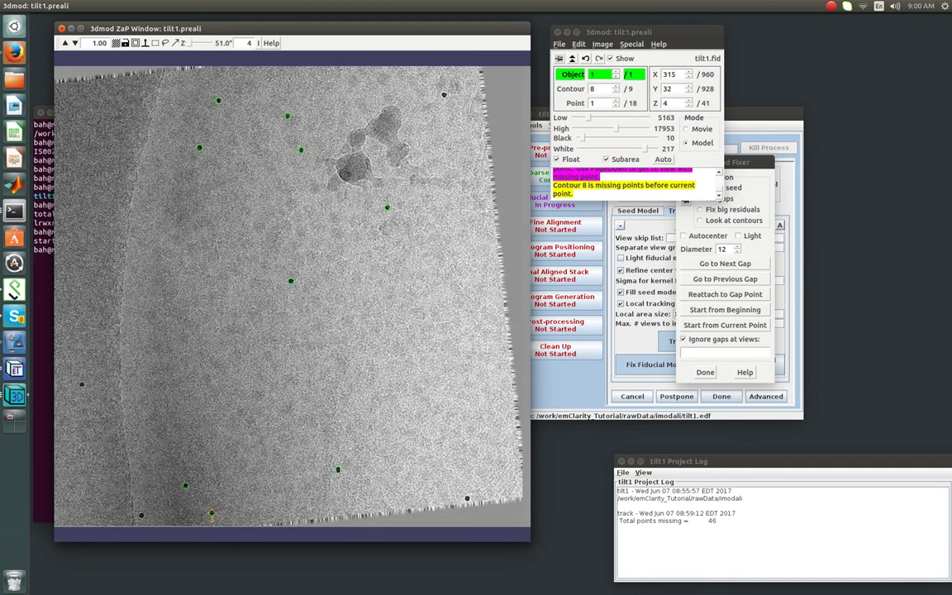
{"action": "key", "text": "Page_Down"}
{"action": "middle_click", "coordinate": [213, 512]}
{"action": "key", "text": "Page_Down"}
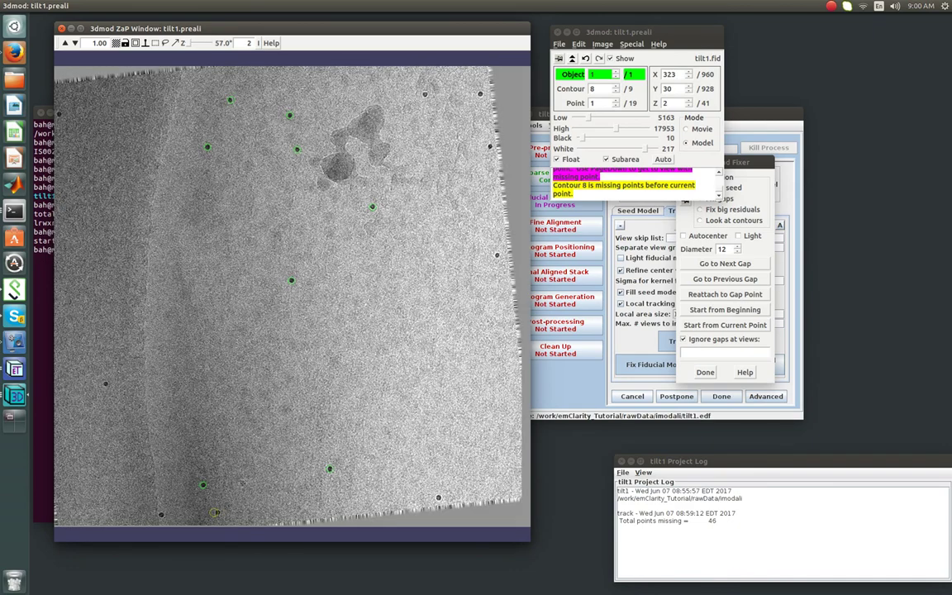
Check the image in false colour, then search for the next gap, confirming none remain.
{"action": "key", "text": "F12"}
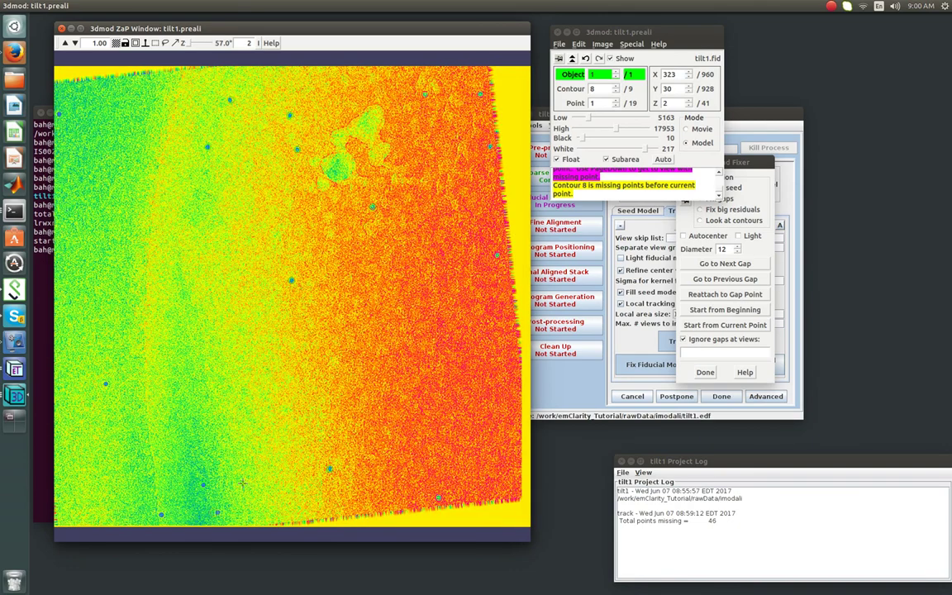
{"action": "key", "text": "F12"}
{"action": "key", "text": "space"}
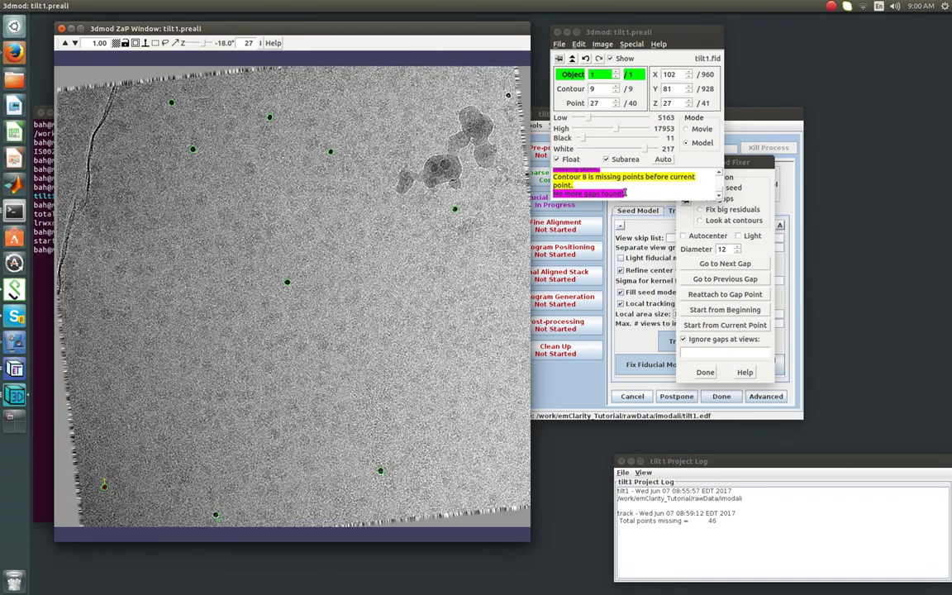
Quit 3dmod saving the fiducial model, then mark Fiducial Model Gen. done in eTomo.
{"action": "left_click", "coordinate": [559, 192]}
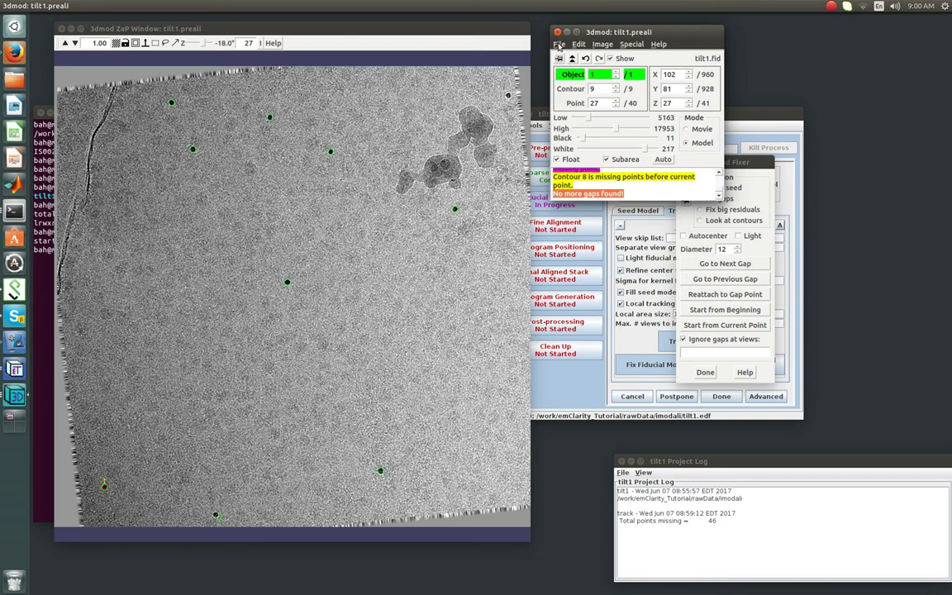
{"action": "key", "text": "ctrl+q"}
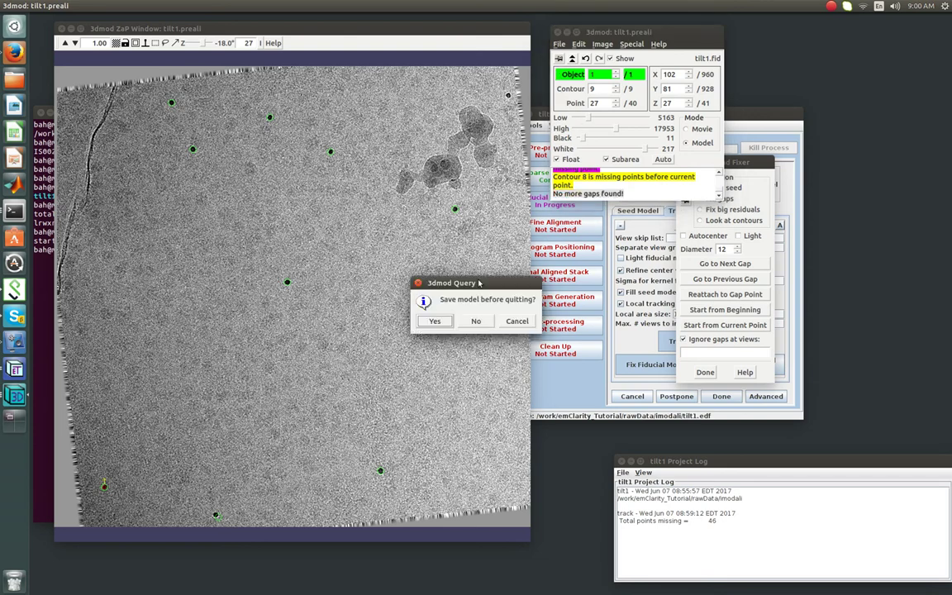
{"action": "left_click", "coordinate": [435, 320]}
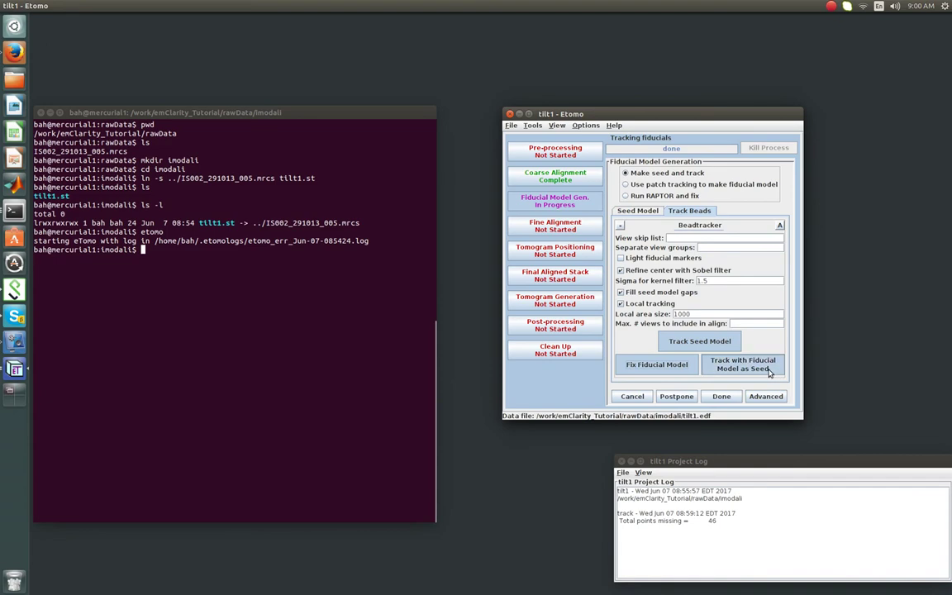
{"action": "left_click", "coordinate": [722, 396]}
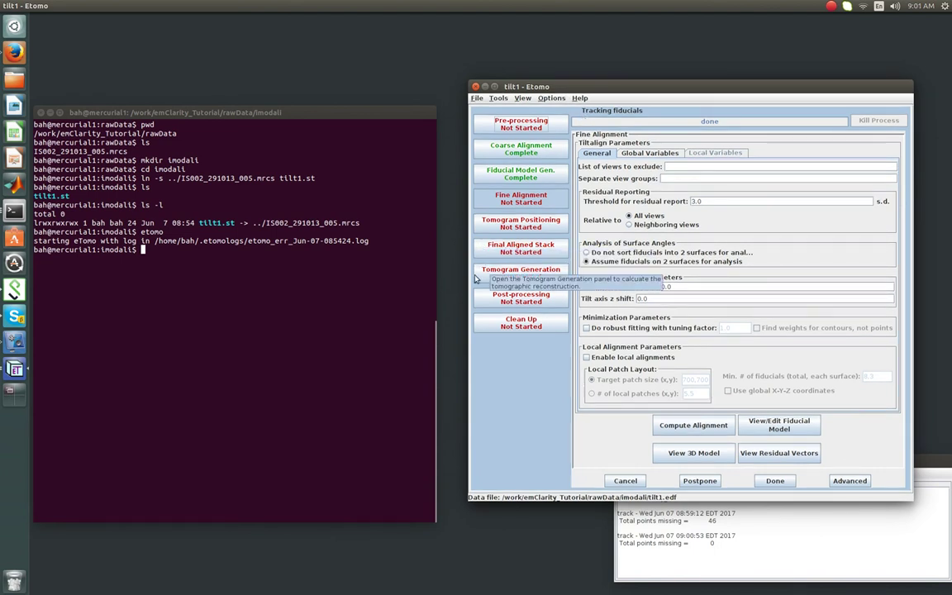
Open the tiltalign man page and select the 'The Alignment Model' section text.
{"action": "left_click", "coordinate": [368, 283]}
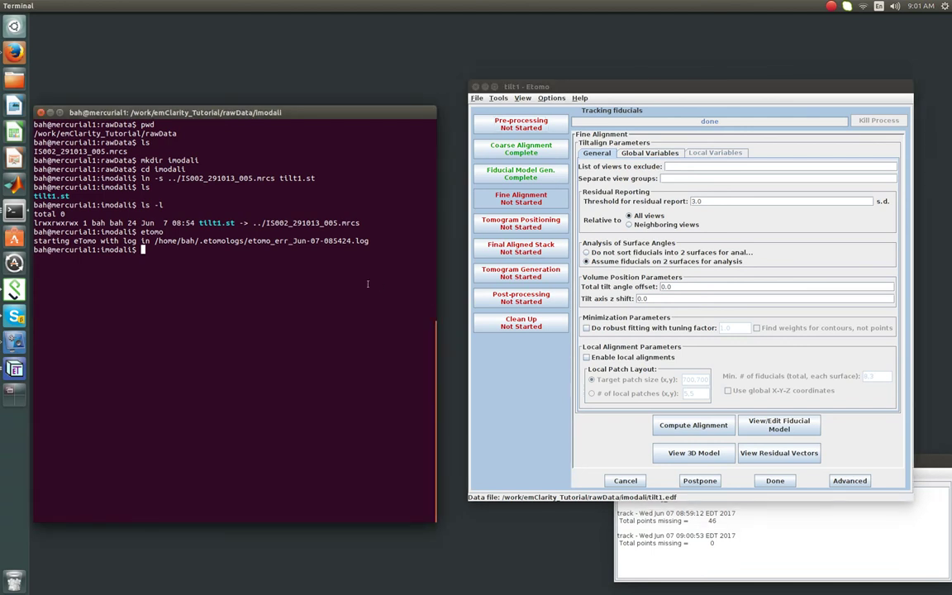
{"action": "type", "text": "ma"}
{"action": "type", "text": "n tilt1"}
{"action": "type", "text": "lign"}
{"action": "key", "text": "Return"}
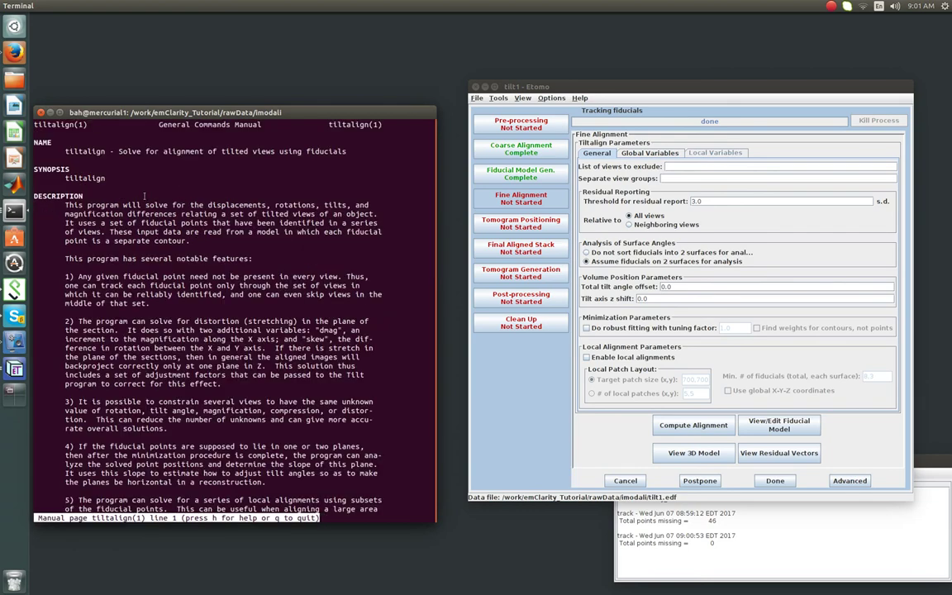
{"action": "scroll", "coordinate": [145, 241], "scroll_direction": "down", "scroll_amount": 20}
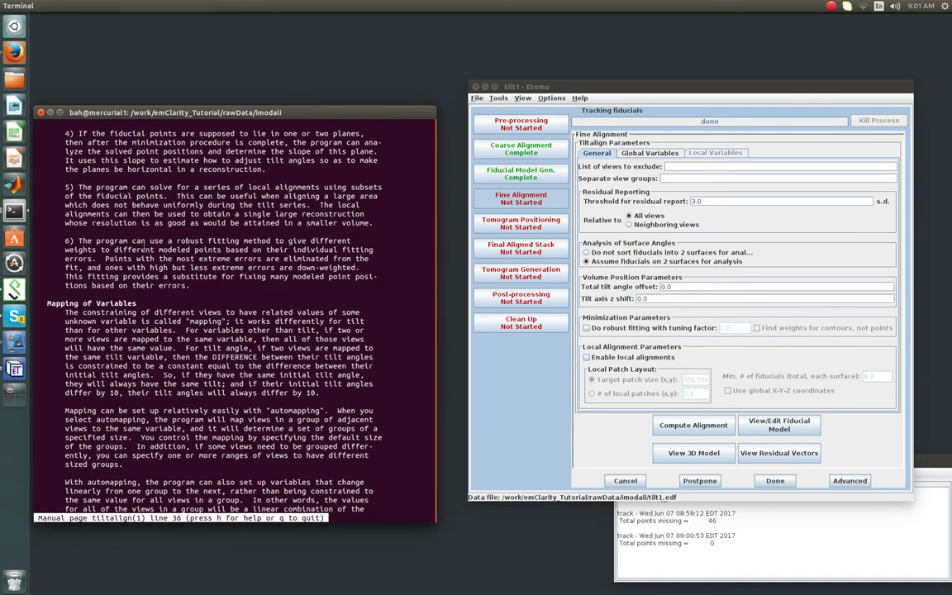
{"action": "scroll", "coordinate": [141, 235], "scroll_direction": "down", "scroll_amount": 20}
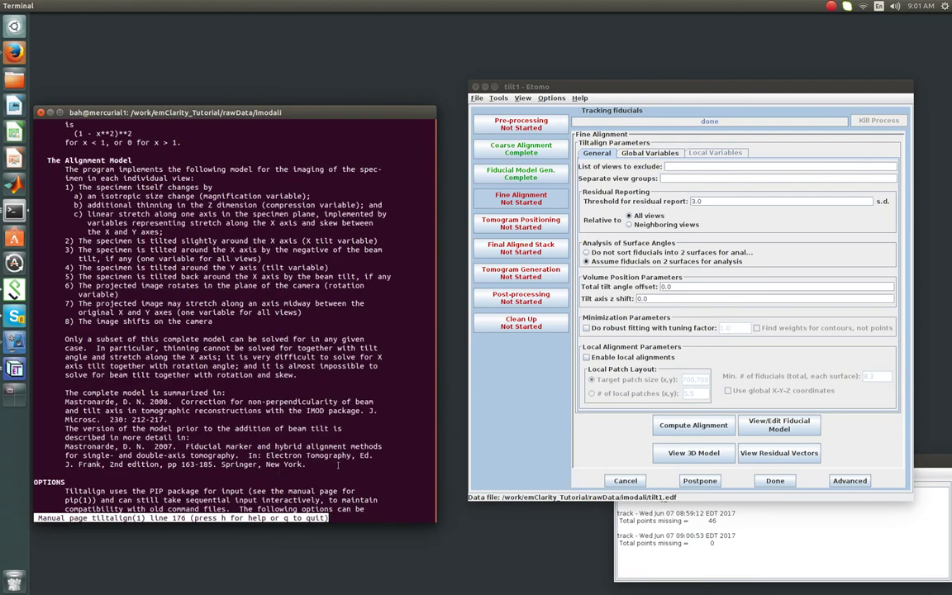
{"action": "left_click_drag", "start_coordinate": [297, 467], "coordinate": [14, 145]}
Enable local alignments and review the tilt angle group size under Global Variables.
{"action": "left_click", "coordinate": [627, 358]}
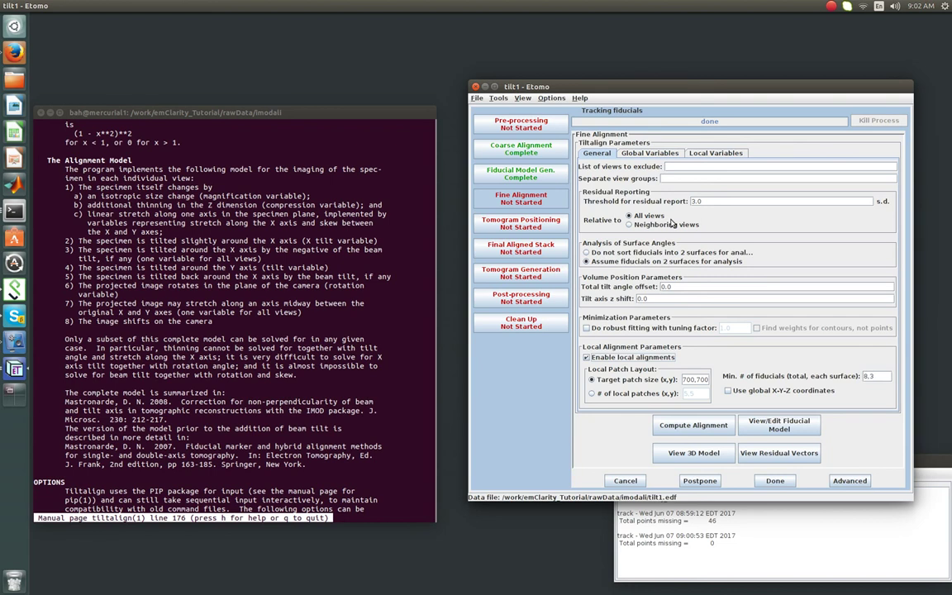
{"action": "left_click", "coordinate": [653, 156]}
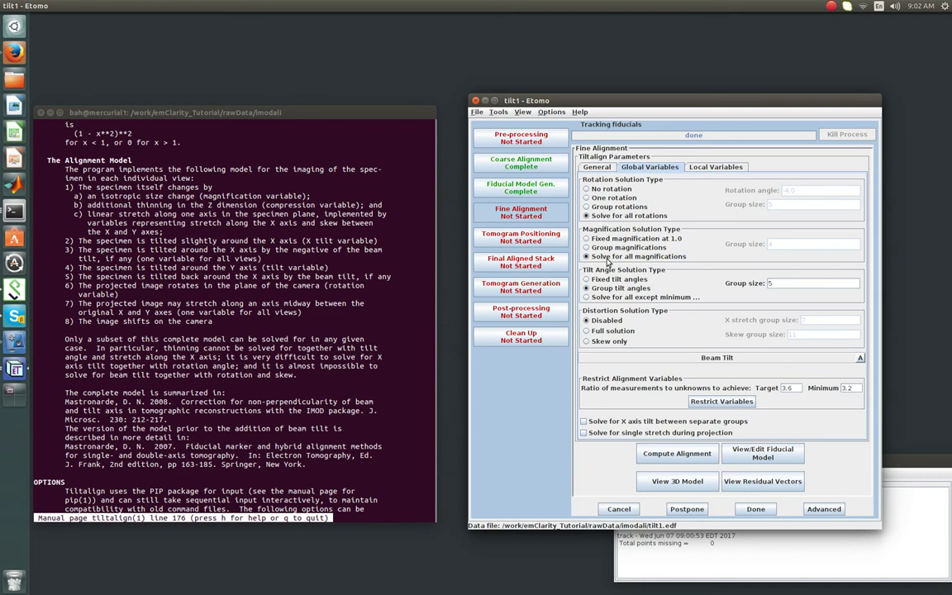
{"action": "left_click", "coordinate": [776, 283]}
Compute the fine alignment (residuals 1.091 global, 0.951 local) and open the fiducial model.
{"action": "left_click", "coordinate": [597, 167]}
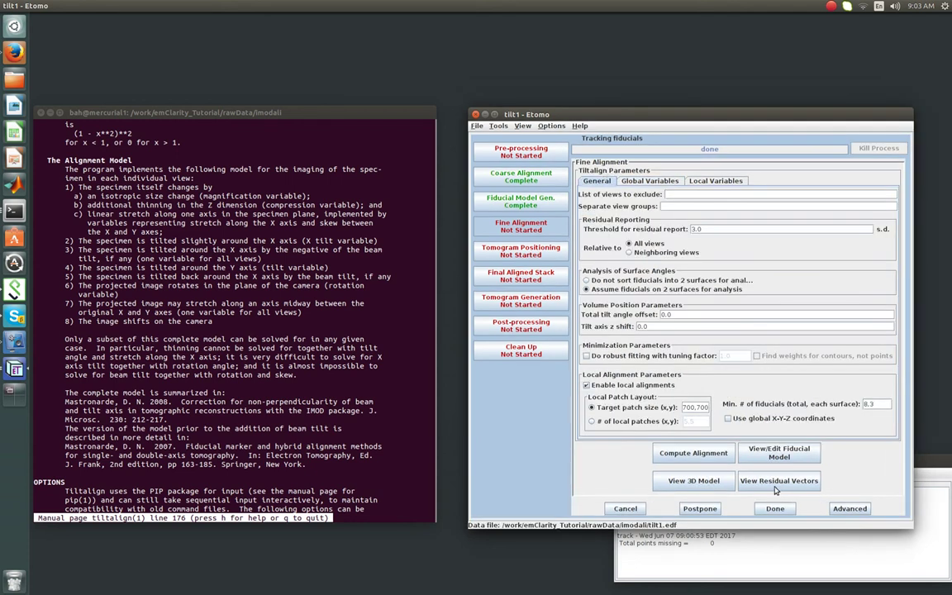
{"action": "left_click", "coordinate": [694, 453]}
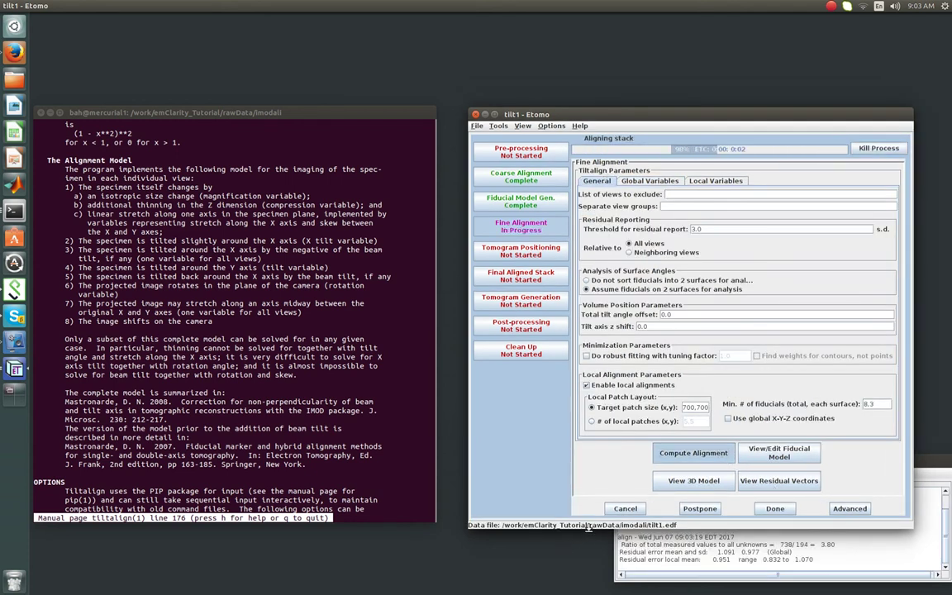
{"action": "left_click", "coordinate": [777, 454]}
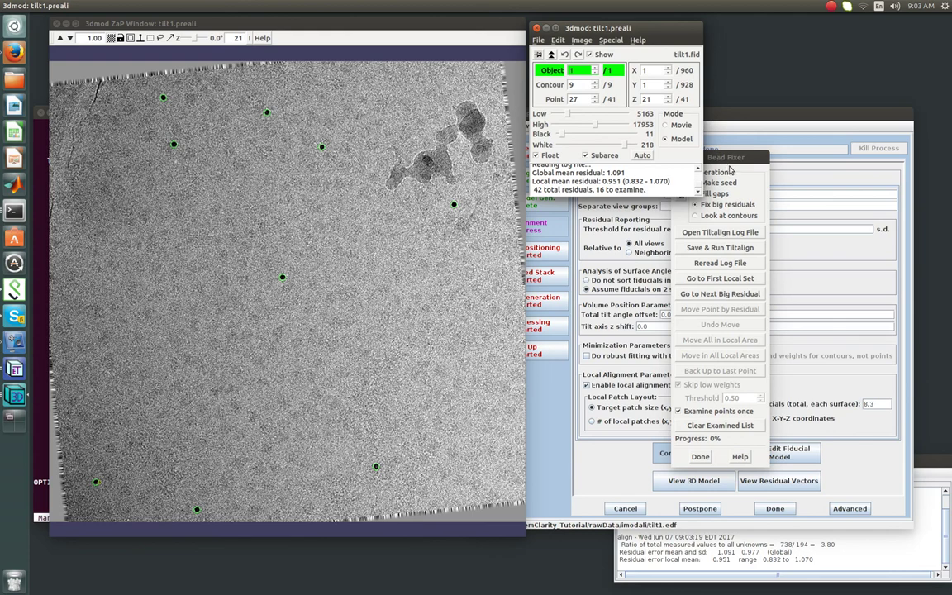
Go to the biggest-residual beads and move those points by their residuals.
{"action": "left_click_drag", "start_coordinate": [731, 157], "coordinate": [590, 203]}
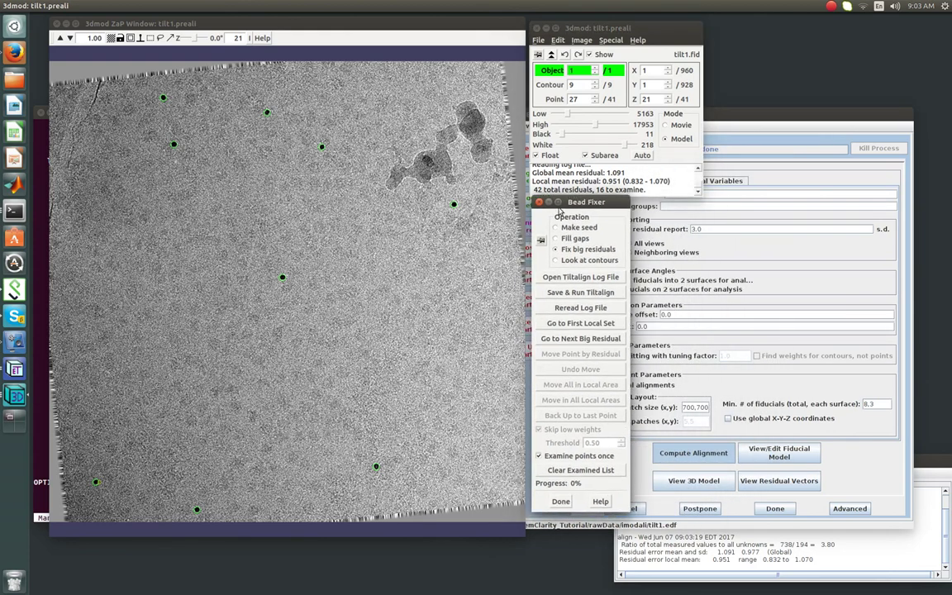
{"action": "left_click", "coordinate": [426, 26]}
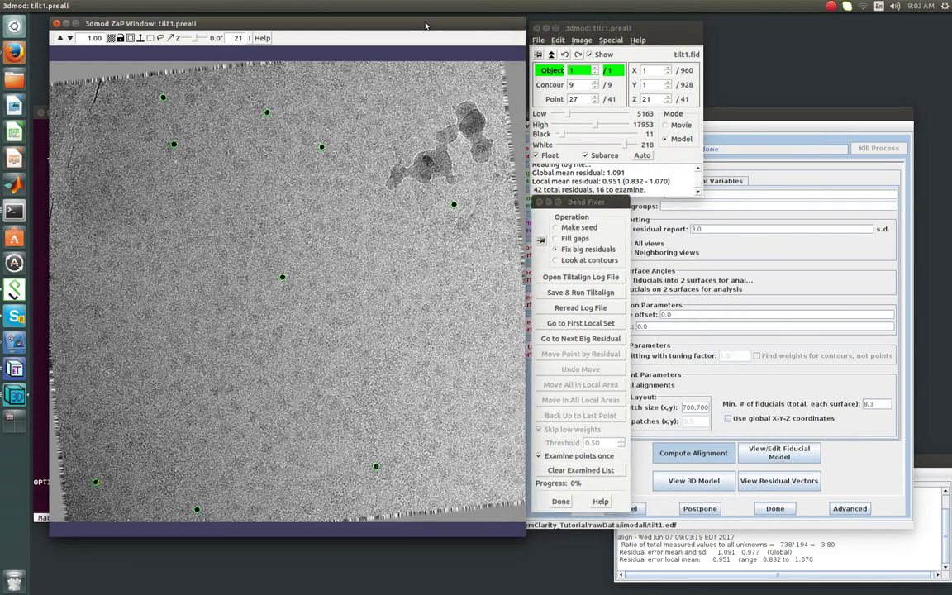
{"action": "key", "text": "apostrophe"}
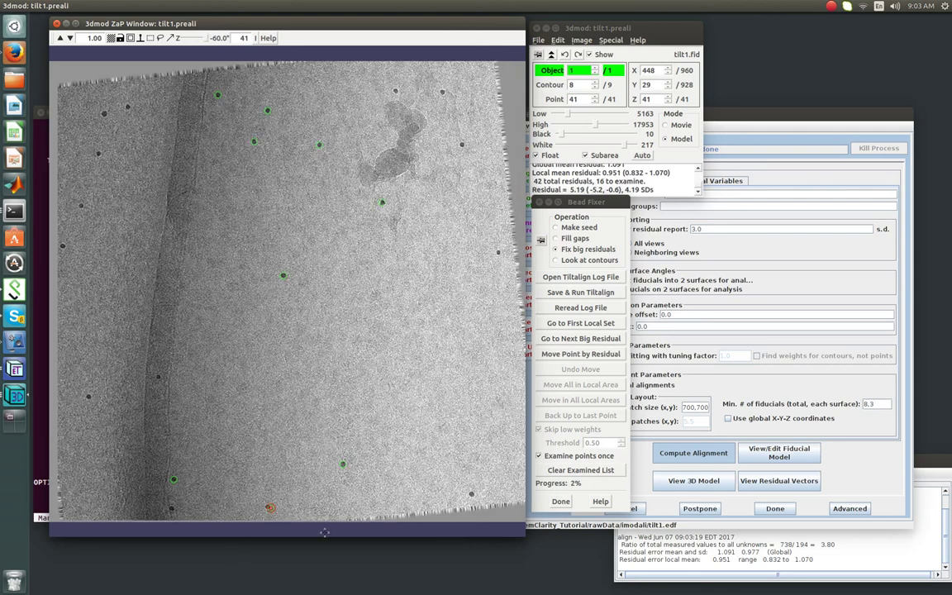
{"action": "key", "text": "semicolon"}
{"action": "key", "text": "apostrophe"}
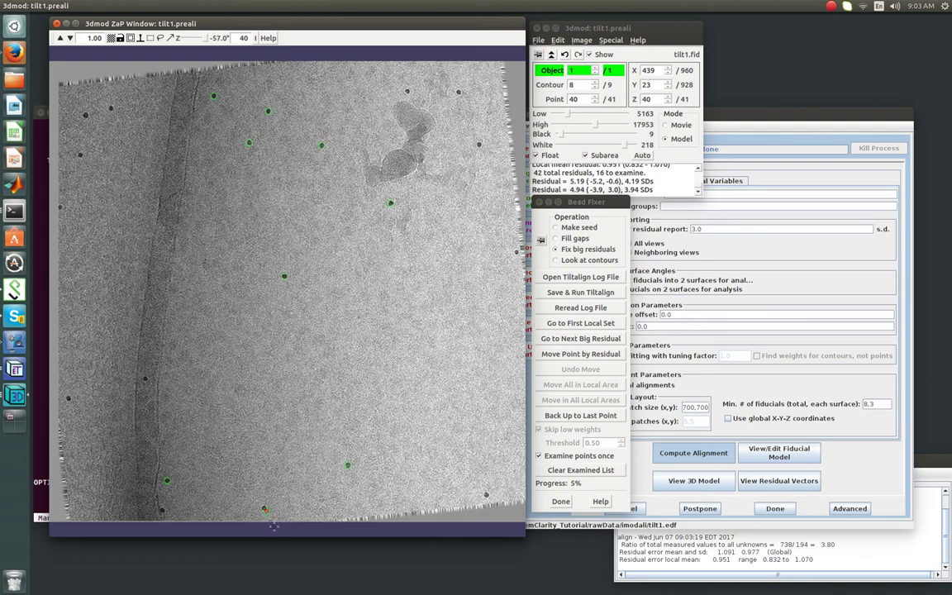
{"action": "key", "text": "semicolon"}
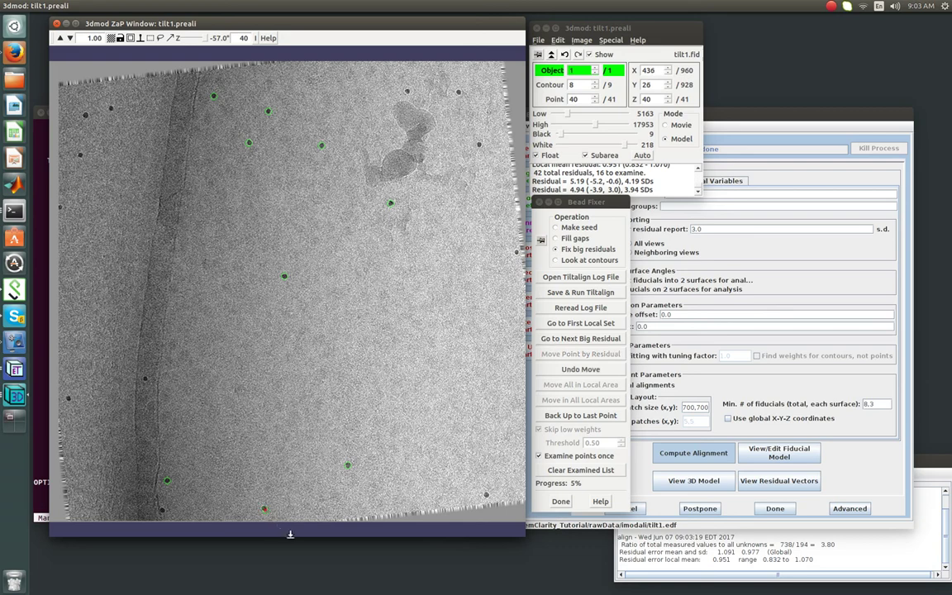
Zoom to 8x and fix big-residual beads until Bead Fixer reports 3 moved, none left.
{"action": "key", "text": "shift+a"}
{"action": "key", "text": "equal"}
{"action": "key", "text": "equal"}
{"action": "key", "text": "equal"}
{"action": "key", "text": "equal"}
{"action": "key", "text": "equal"}
{"action": "key", "text": "equal"}
{"action": "key", "text": "equal"}
{"action": "key", "text": "apostrophe"}
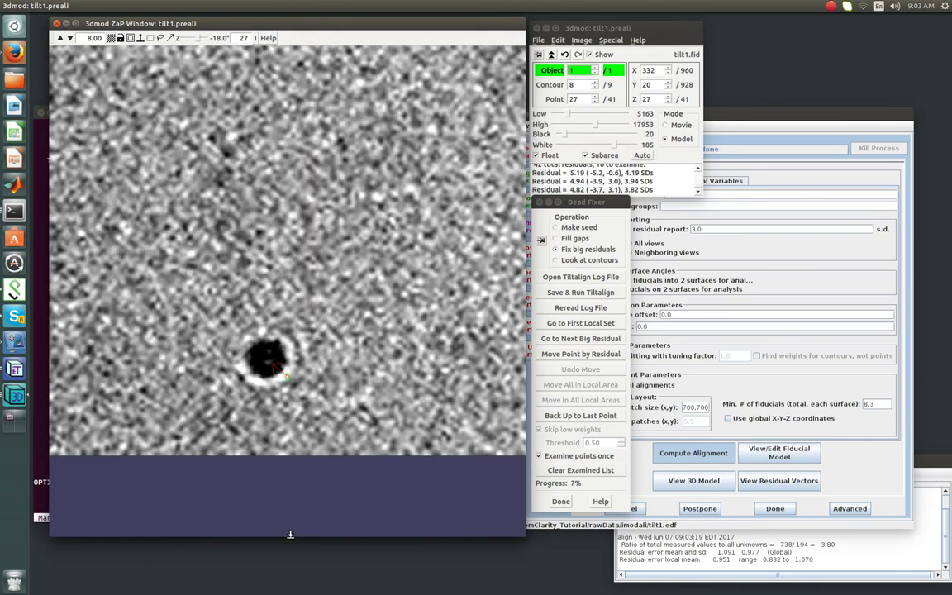
{"action": "key", "text": "semicolon"}
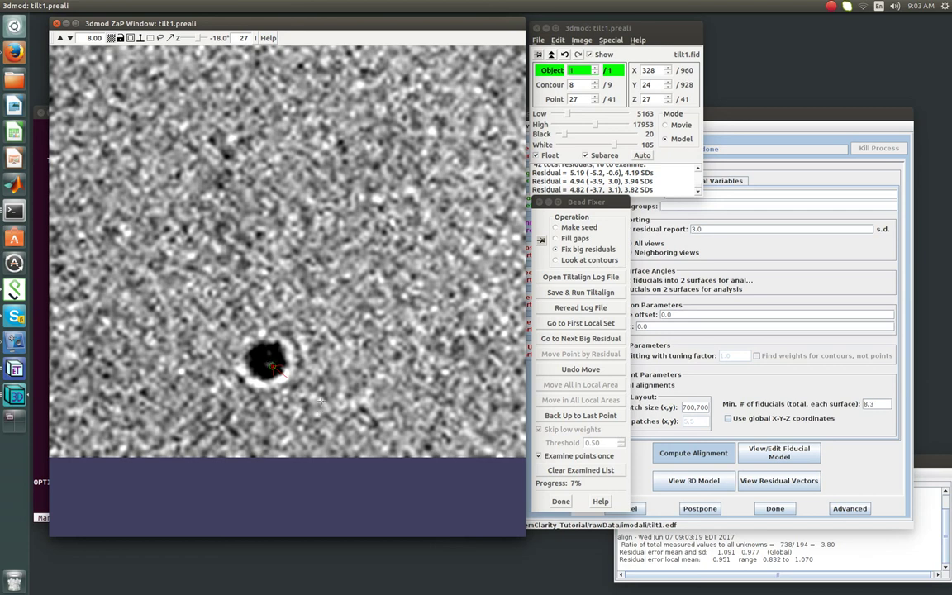
{"action": "key", "text": "apostrophe"}
{"action": "key", "text": "apostrophe"}
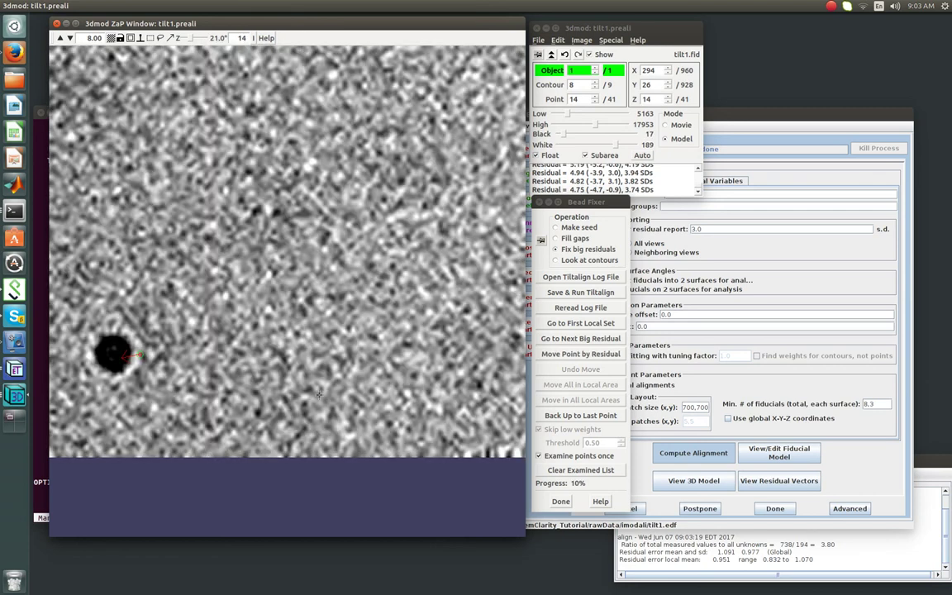
{"action": "key", "text": "apostrophe"}
{"action": "key", "text": "apostrophe"}
{"action": "key", "text": "apostrophe"}
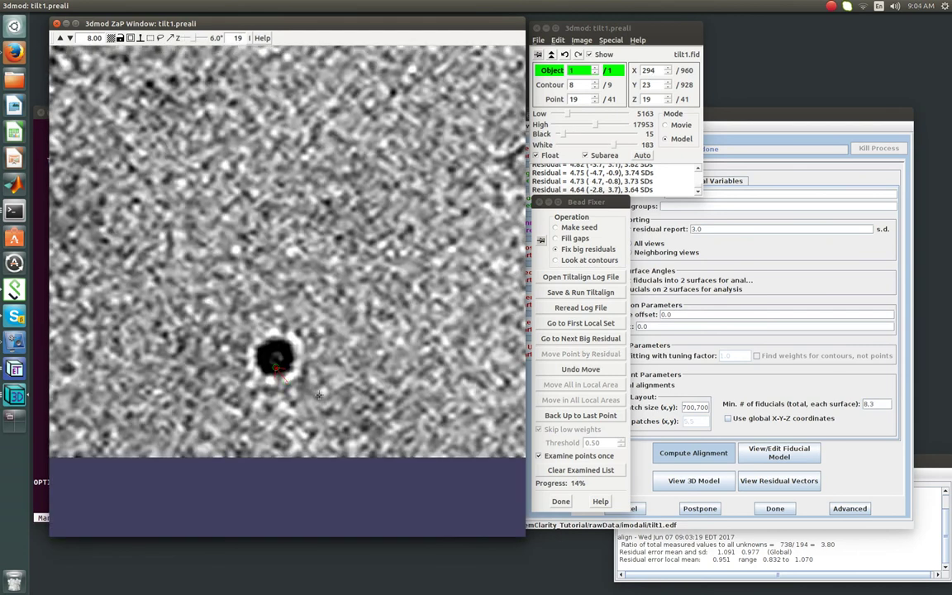
{"action": "key", "text": "apostrophe"}
{"action": "key", "text": "apostrophe"}
{"action": "key", "text": "apostrophe"}
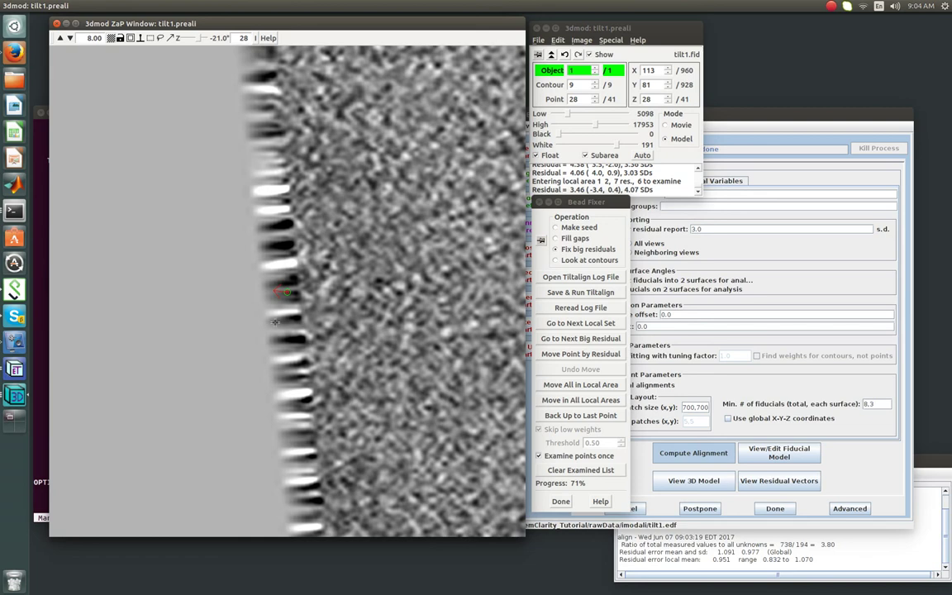
{"action": "key", "text": "Delete"}
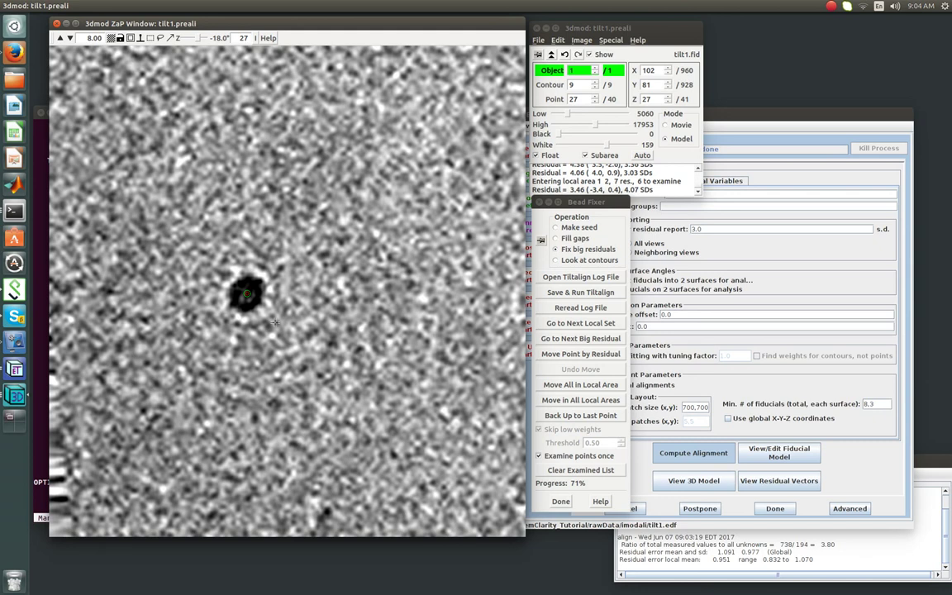
{"action": "key", "text": "F12"}
{"action": "key", "text": "F12"}
{"action": "key", "text": "apostrophe"}
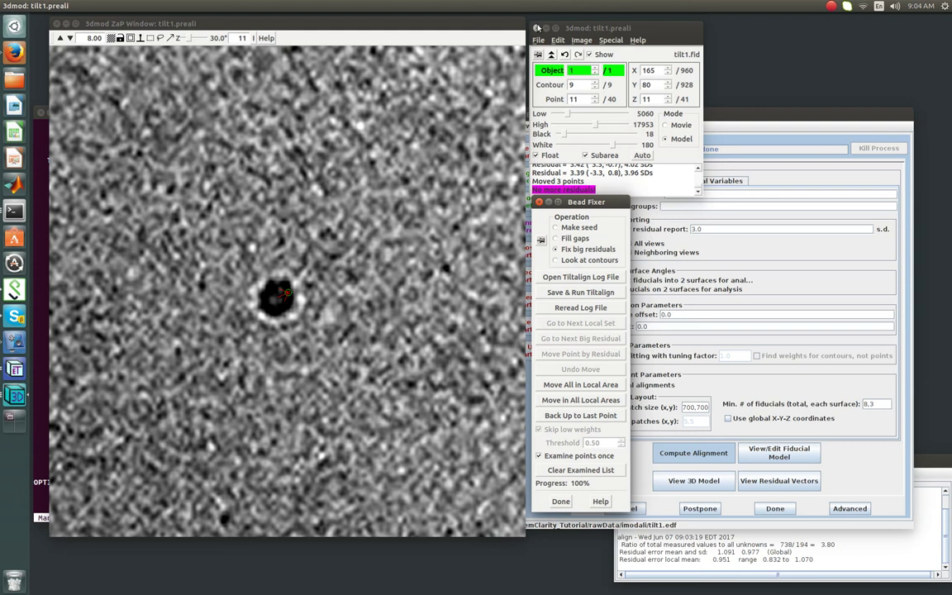
Close 3dmod saving the model, then recompute alignment with residual report threshold 1.0.
{"action": "left_click", "coordinate": [537, 28]}
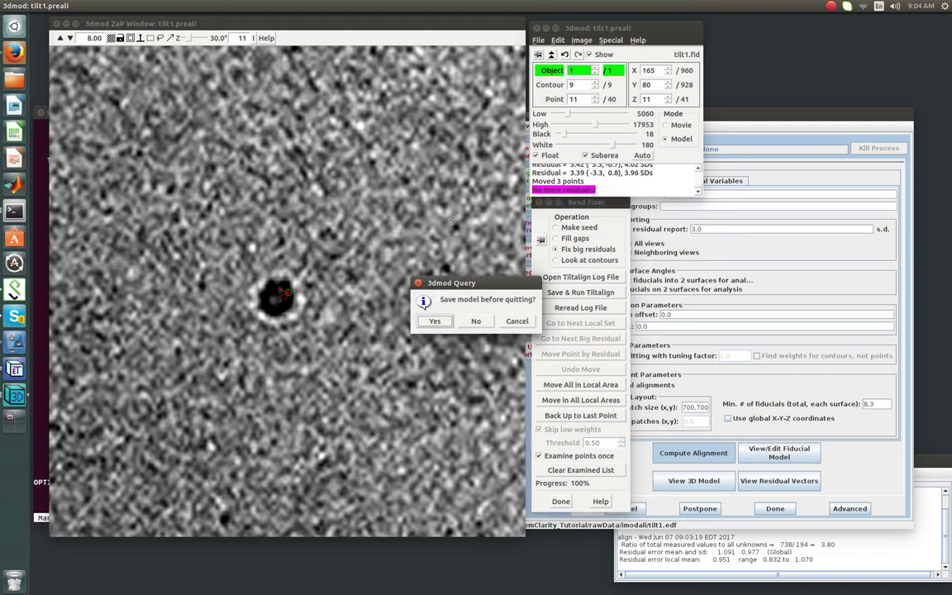
{"action": "left_click", "coordinate": [435, 321]}
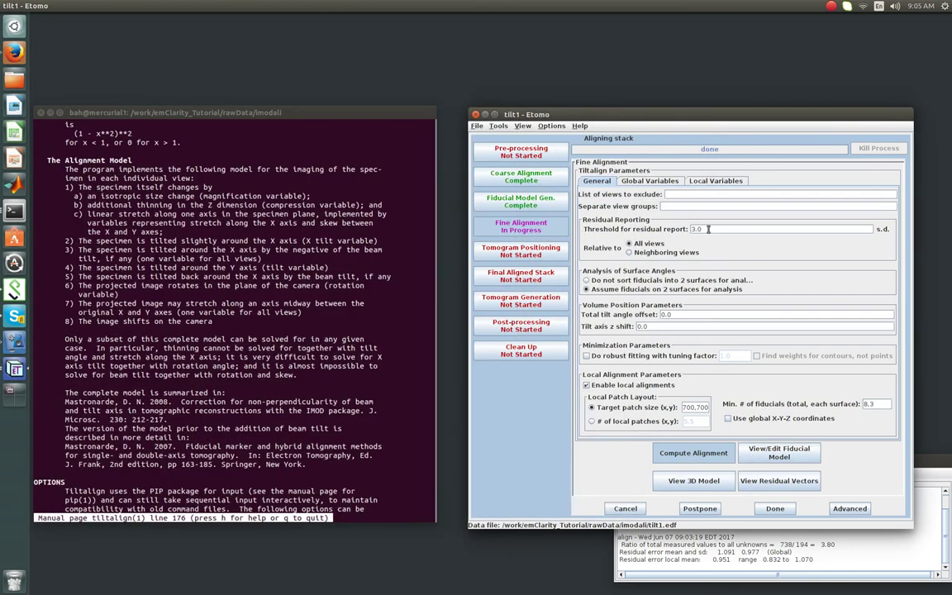
{"action": "left_click_drag", "start_coordinate": [708, 229], "coordinate": [638, 206]}
{"action": "left_click", "coordinate": [684, 291]}
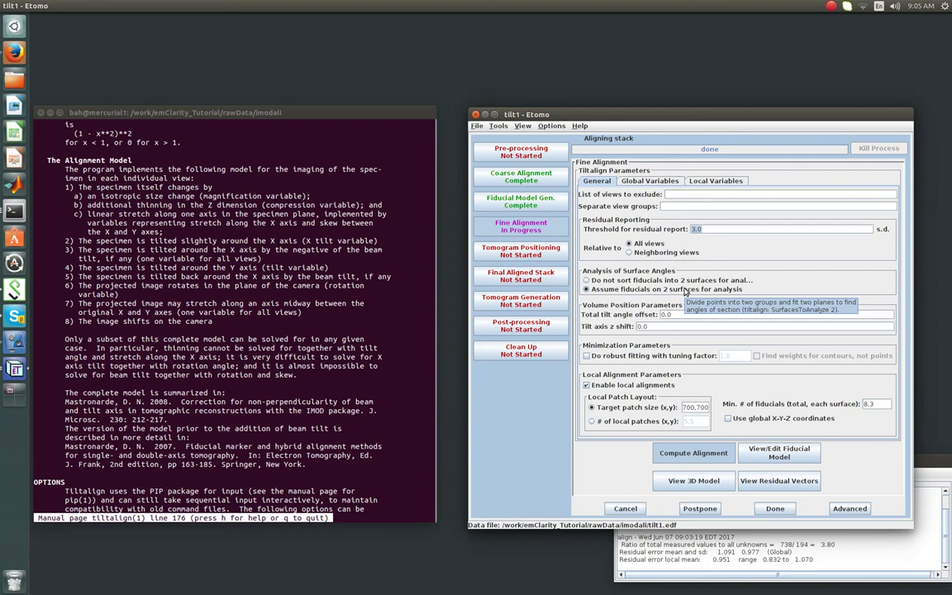
{"action": "type", "text": "1"}
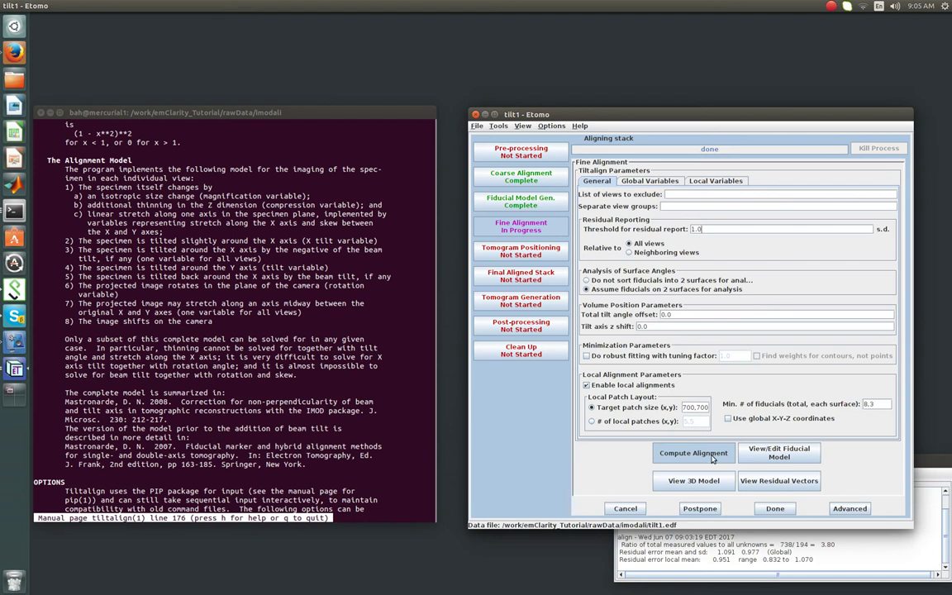
{"action": "left_click", "coordinate": [681, 456]}
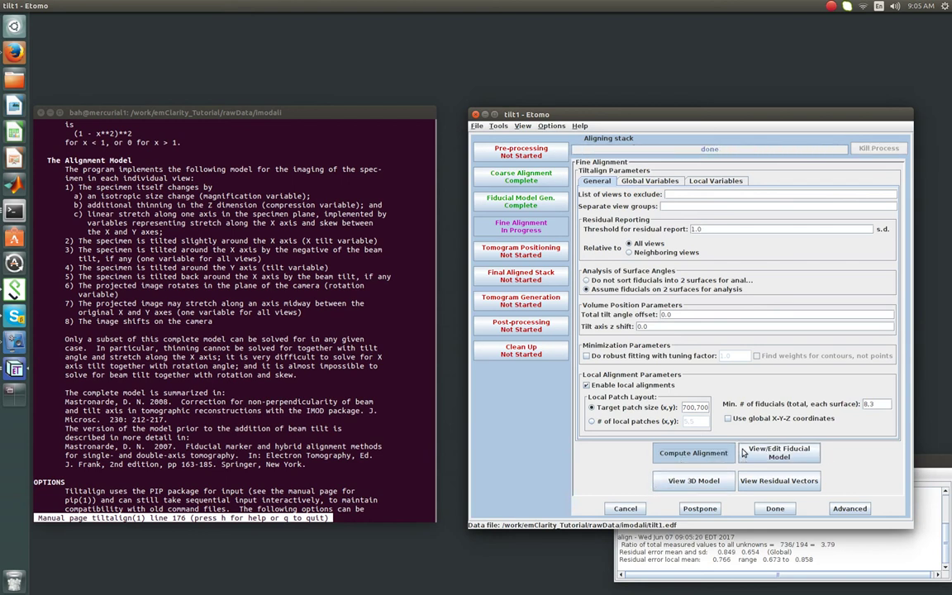
Open the fiducial model and move the first big-residual points, undoing one bad move.
{"action": "left_click", "coordinate": [778, 453]}
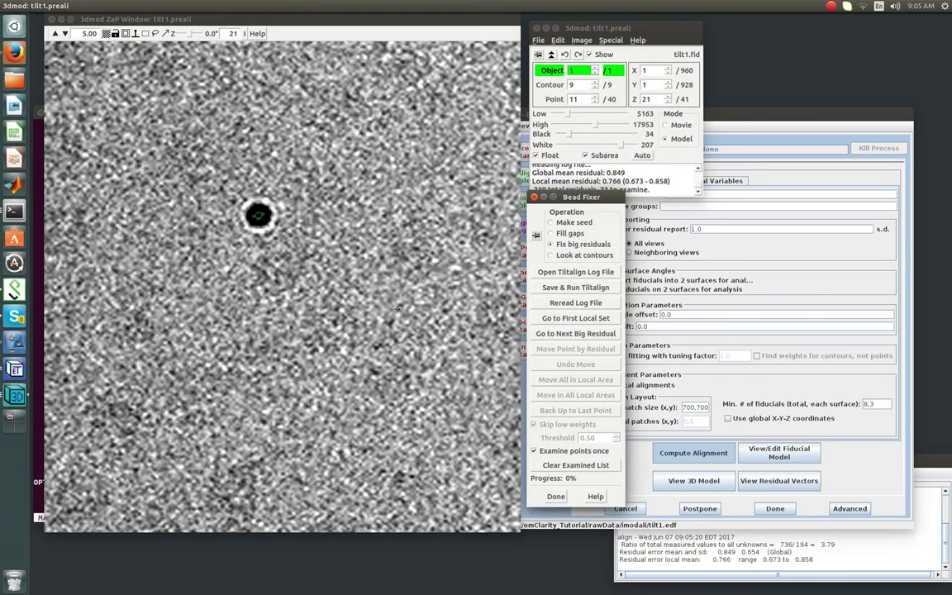
{"action": "key", "text": "apostrophe"}
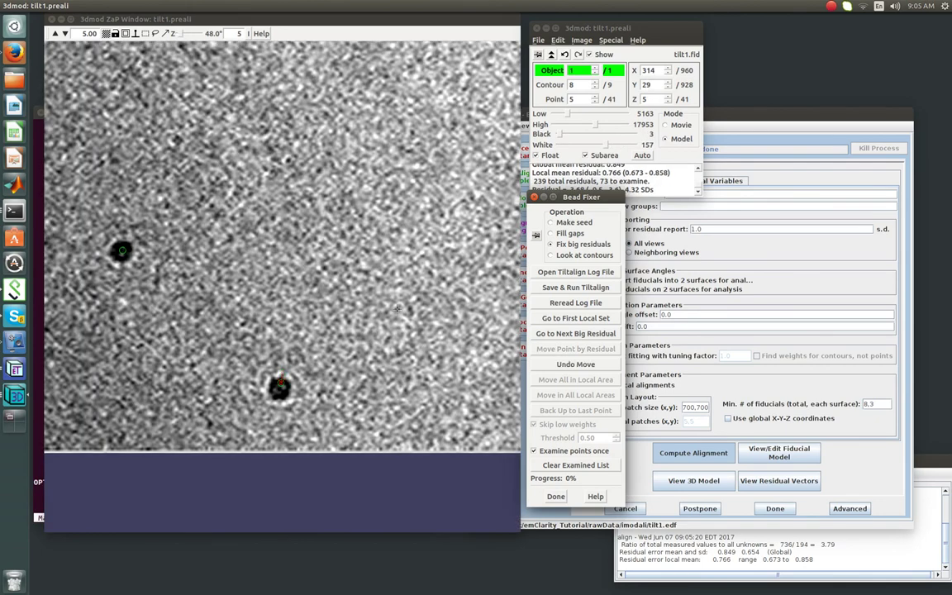
{"action": "key", "text": "apostrophe"}
{"action": "key", "text": "semicolon"}
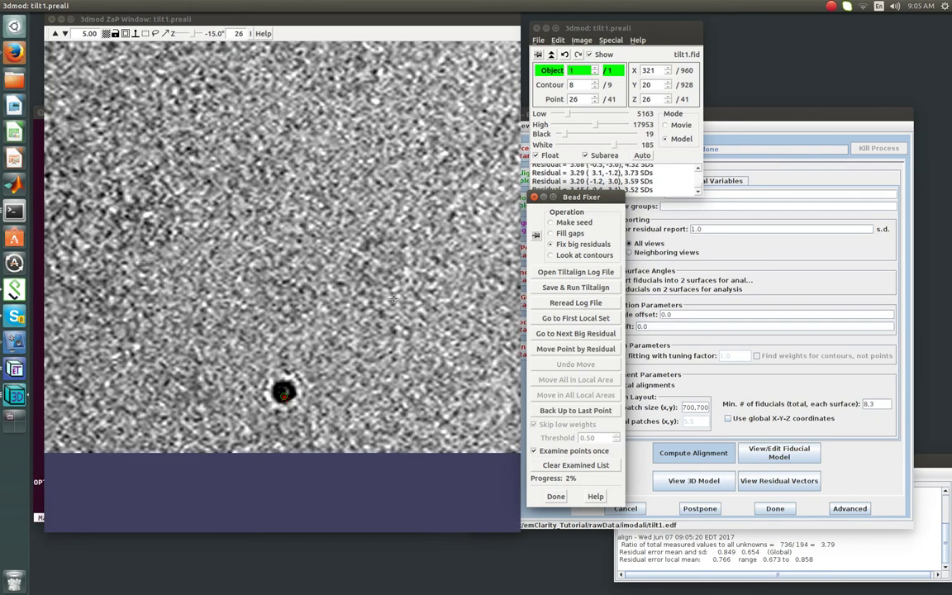
{"action": "key", "text": "apostrophe"}
{"action": "key", "text": "apostrophe"}
{"action": "key", "text": "apostrophe"}
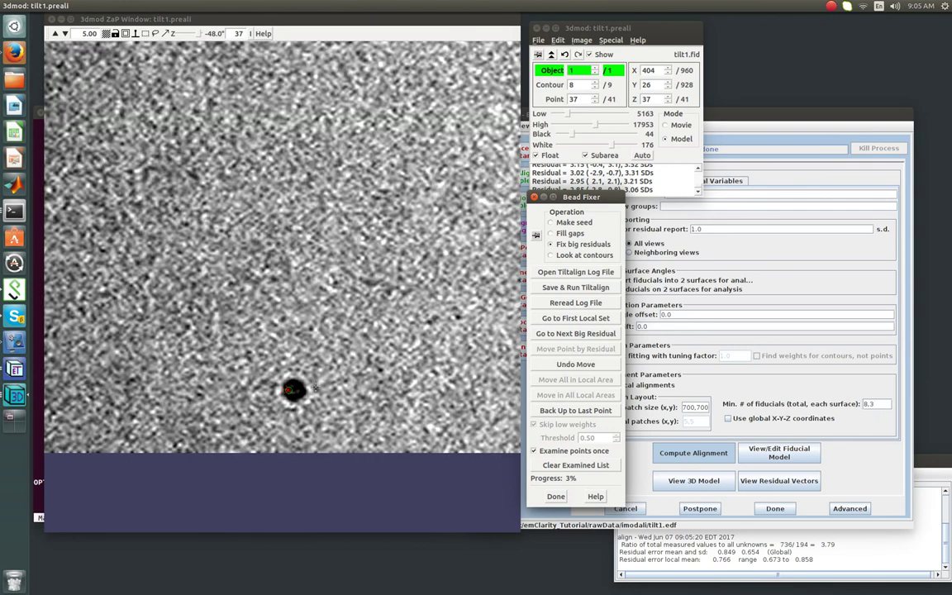
{"action": "key", "text": "apostrophe"}
{"action": "key", "text": "apostrophe"}
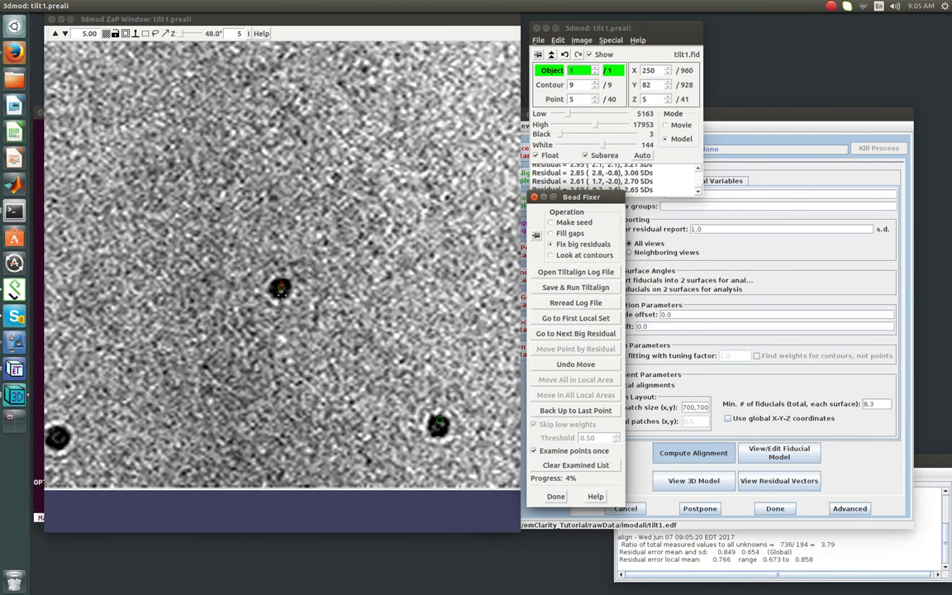
{"action": "key", "text": "KP_Up"}
{"action": "key", "text": "KP_Up"}
{"action": "key", "text": "KP_Up"}
{"action": "left_click", "coordinate": [592, 366]}
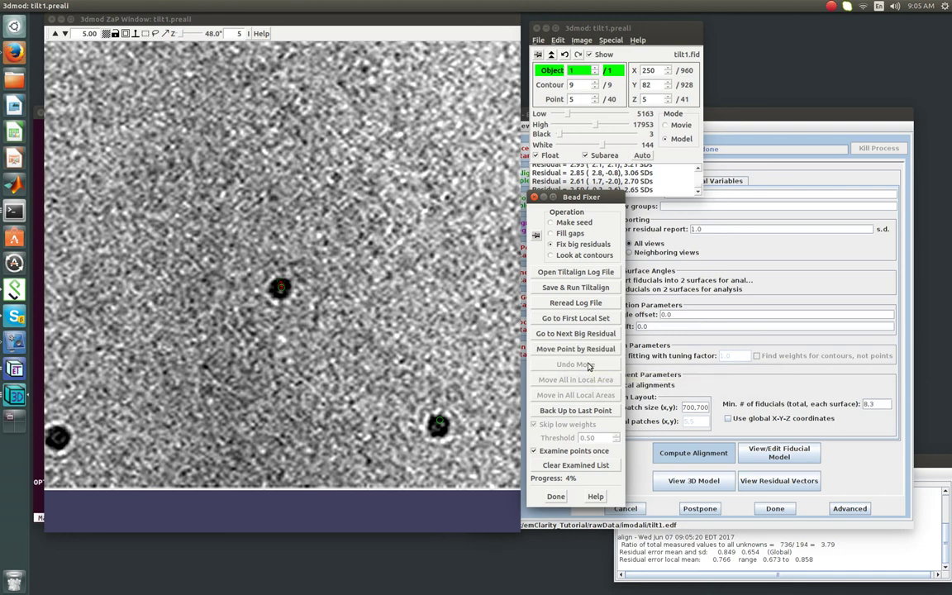
Fix the remaining big-residual points and quit 3dmod, giving mean residual 0.480 global.
{"action": "key", "text": "apostrophe"}
{"action": "key", "text": "apostrophe"}
{"action": "key", "text": "apostrophe"}
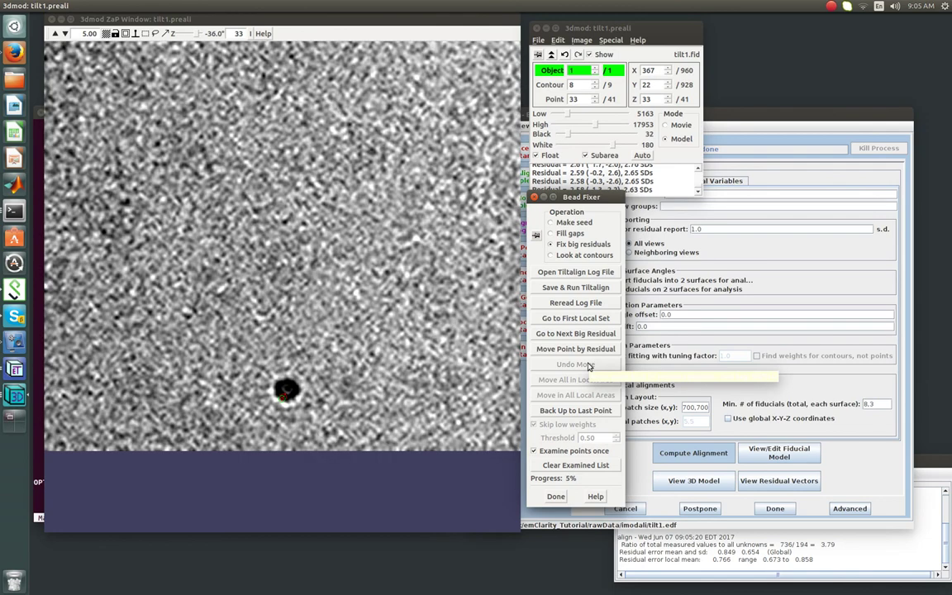
{"action": "key", "text": "apostrophe"}
{"action": "key", "text": "apostrophe"}
{"action": "key", "text": "apostrophe"}
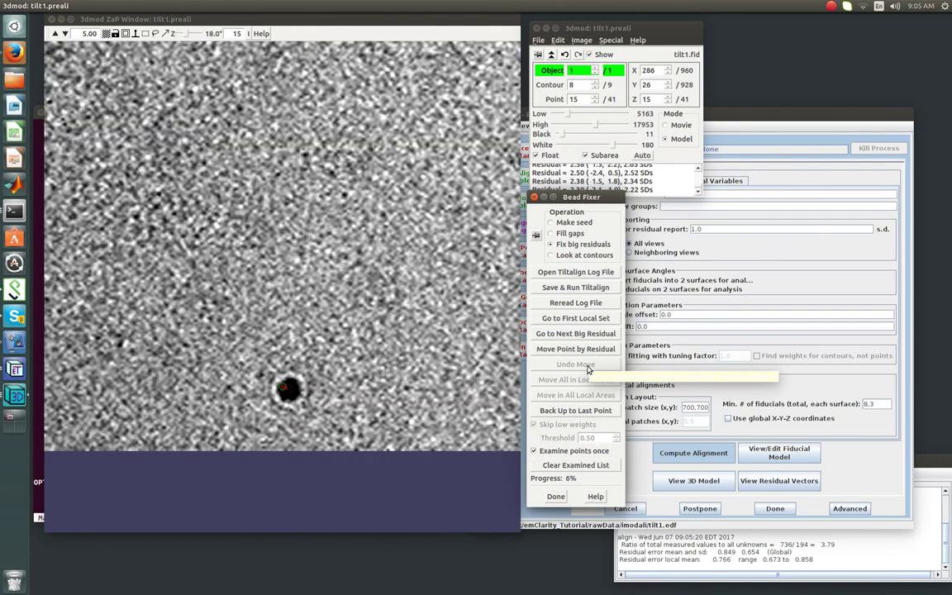
{"action": "key", "text": "apostrophe"}
{"action": "key", "text": "apostrophe"}
{"action": "key", "text": "apostrophe"}
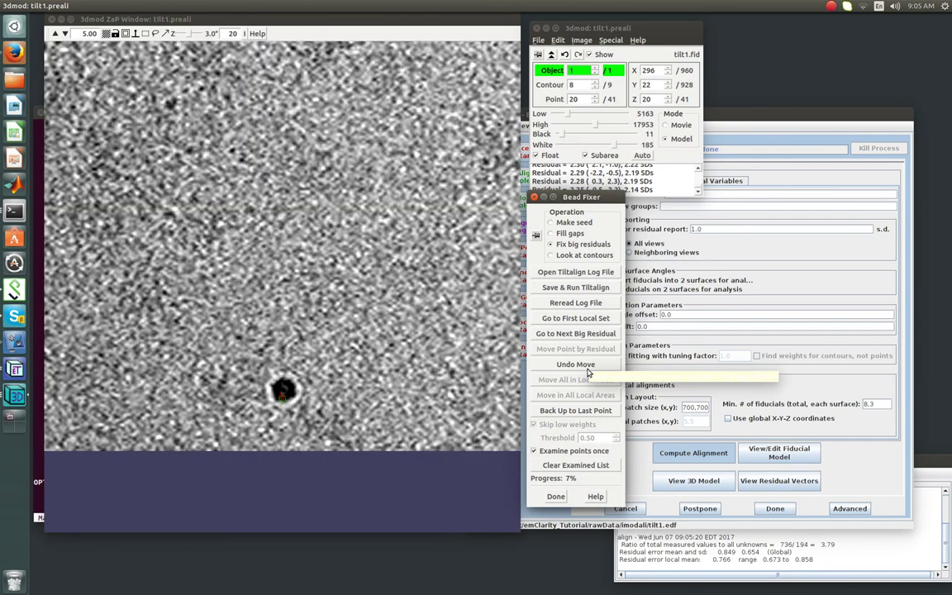
{"action": "key", "text": "apostrophe"}
{"action": "key", "text": "apostrophe"}
{"action": "key", "text": "apostrophe"}
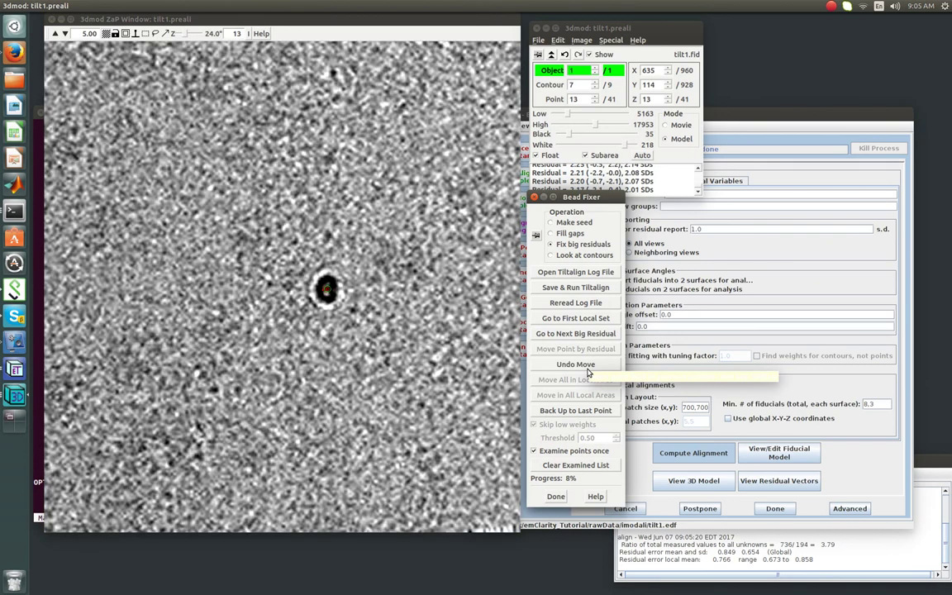
{"action": "key", "text": "semicolon"}
{"action": "left_click", "coordinate": [585, 412]}
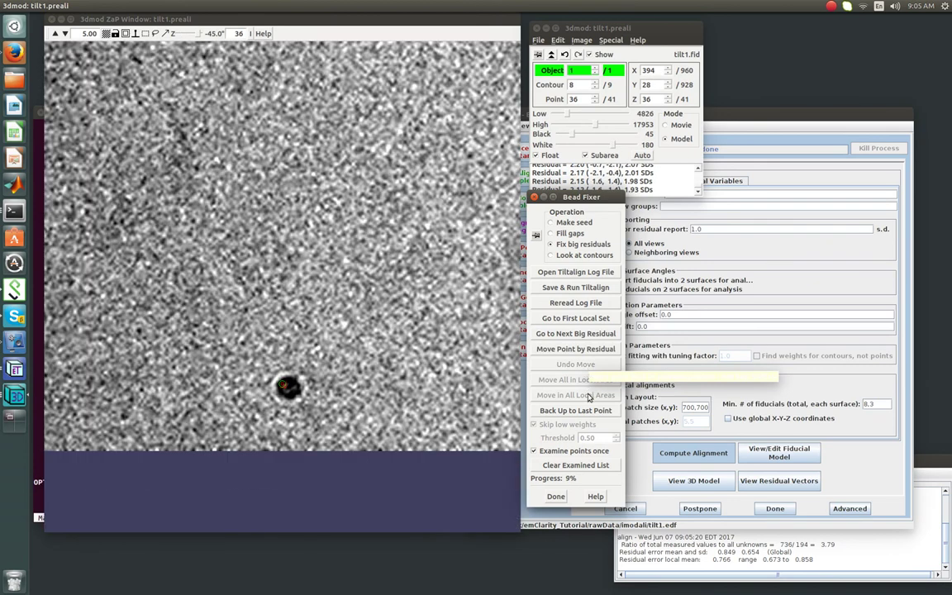
{"action": "key", "text": "apostrophe"}
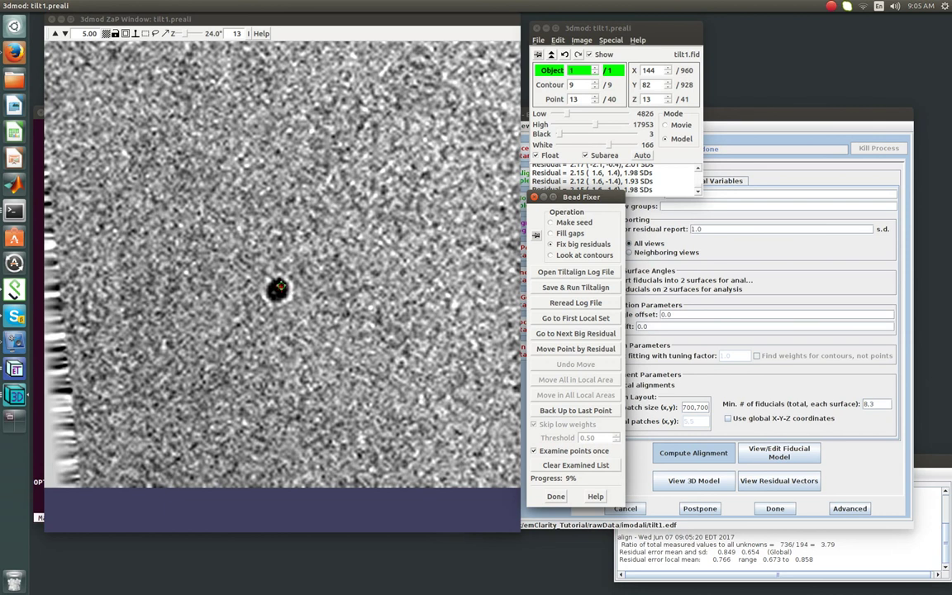
{"action": "right_click", "coordinate": [278, 289]}
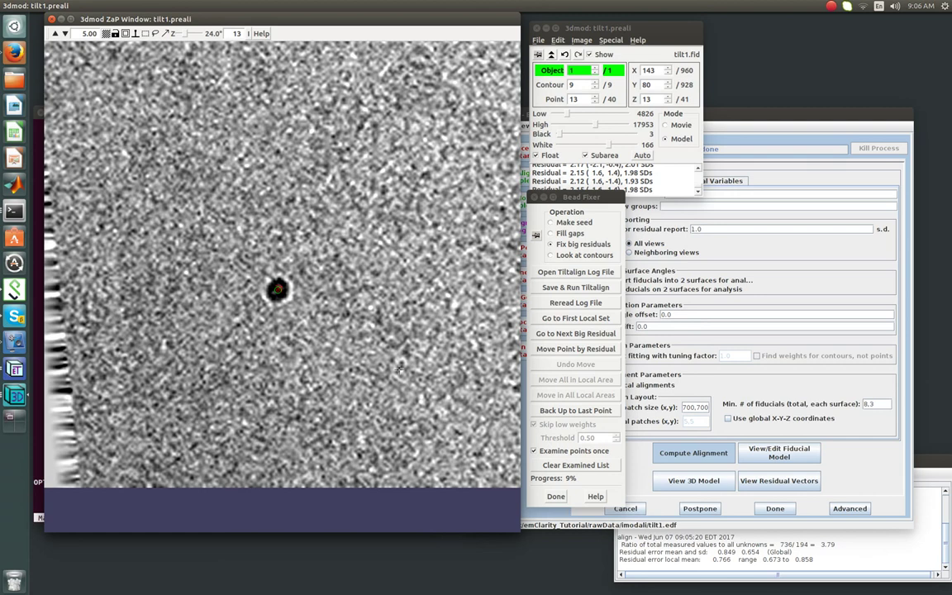
{"action": "key", "text": "F12"}
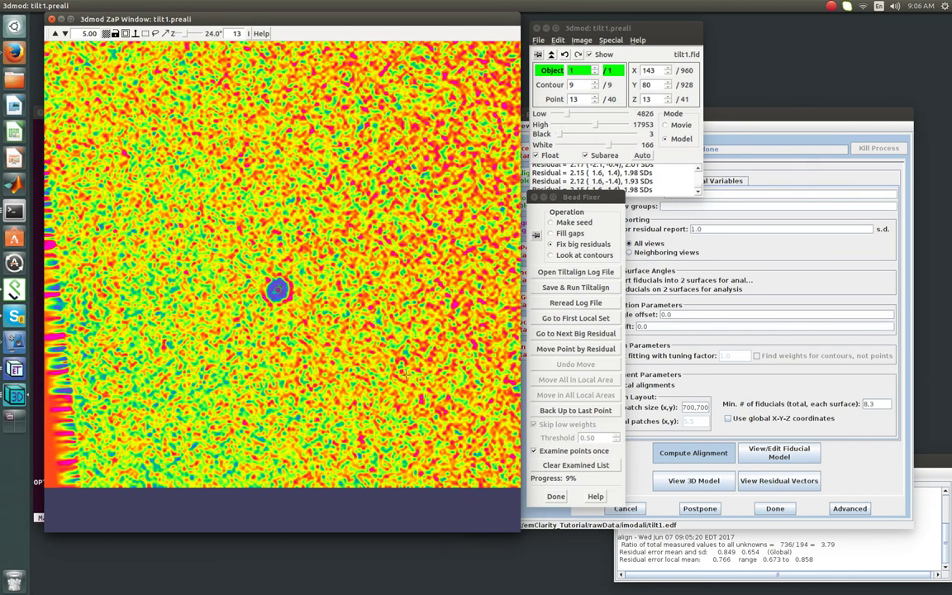
{"action": "key", "text": "F12"}
{"action": "key", "text": "ctrl+q"}
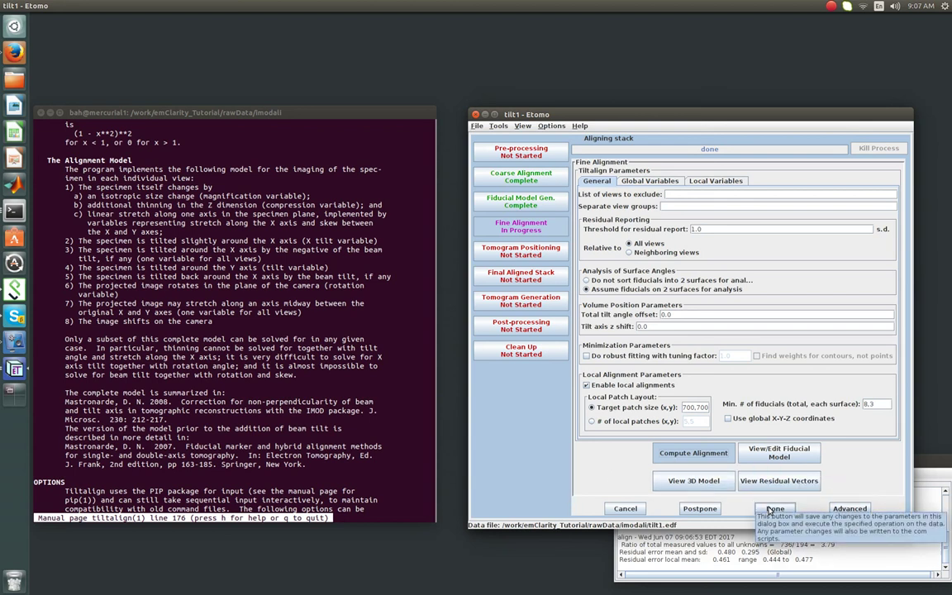
Mark Fine Alignment done and start creating the full aligned stack at binning 1.
{"action": "left_click", "coordinate": [774, 510]}
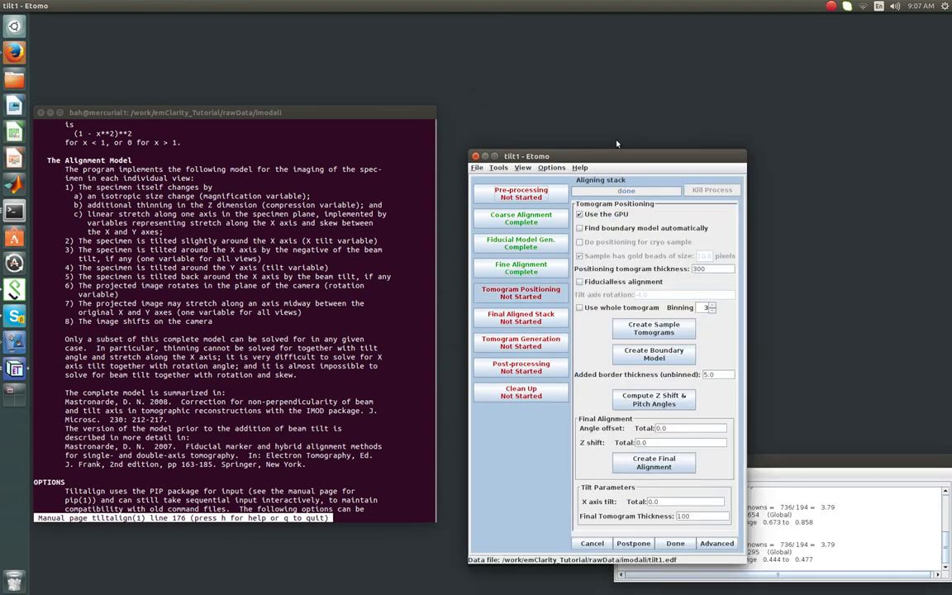
{"action": "left_click_drag", "start_coordinate": [615, 155], "coordinate": [615, 48]}
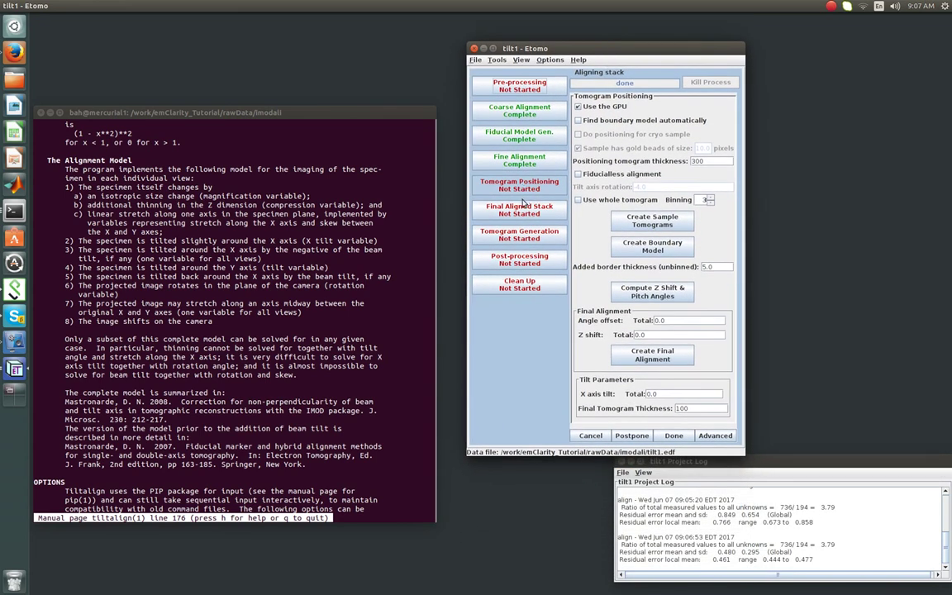
{"action": "left_click", "coordinate": [524, 213]}
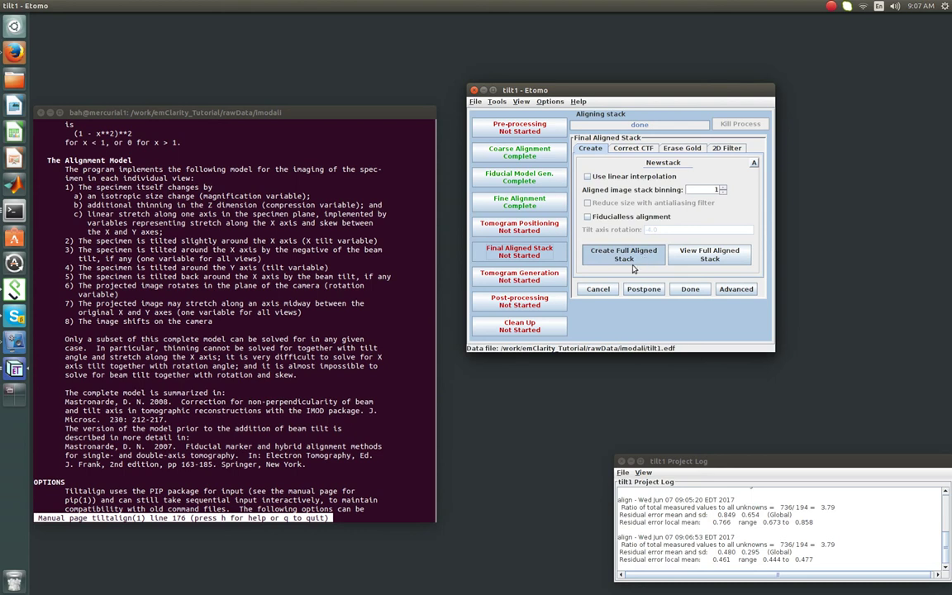
{"action": "left_click", "coordinate": [646, 259]}
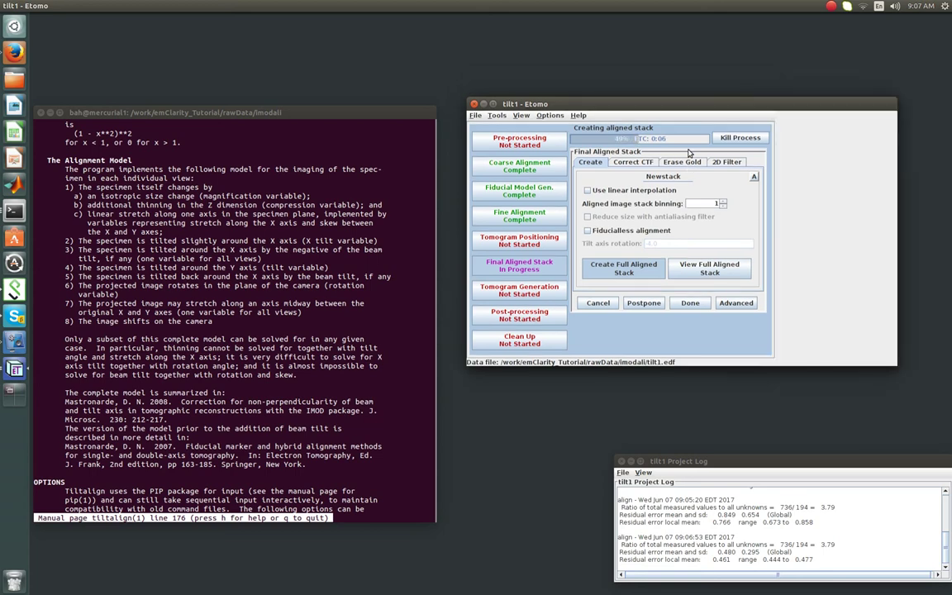
Switch Erase Gold to findbeads3d and set the tomogram thickness to 3000.
{"action": "left_click", "coordinate": [689, 151]}
{"action": "left_click_drag", "start_coordinate": [659, 87], "coordinate": [654, 68]}
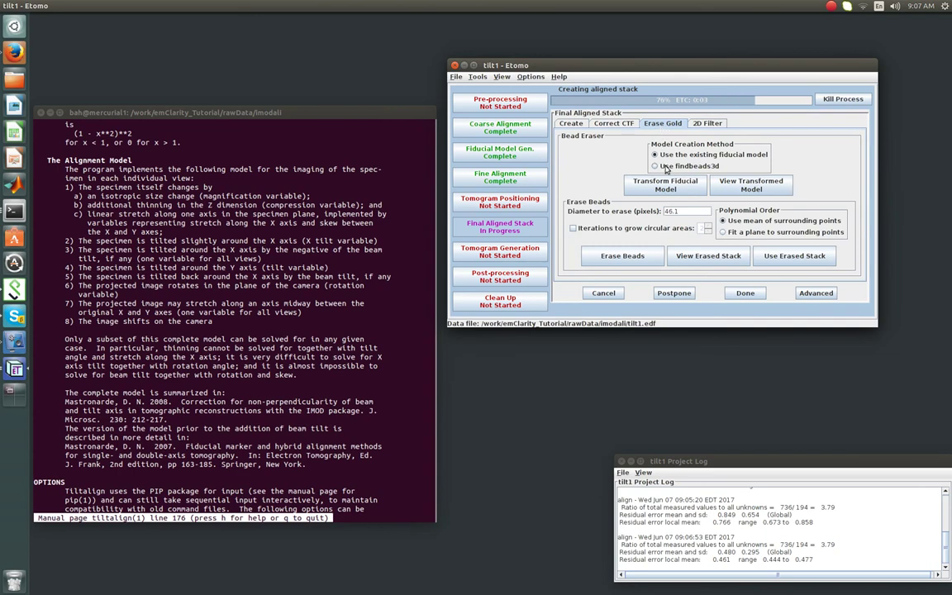
{"action": "left_click", "coordinate": [663, 166]}
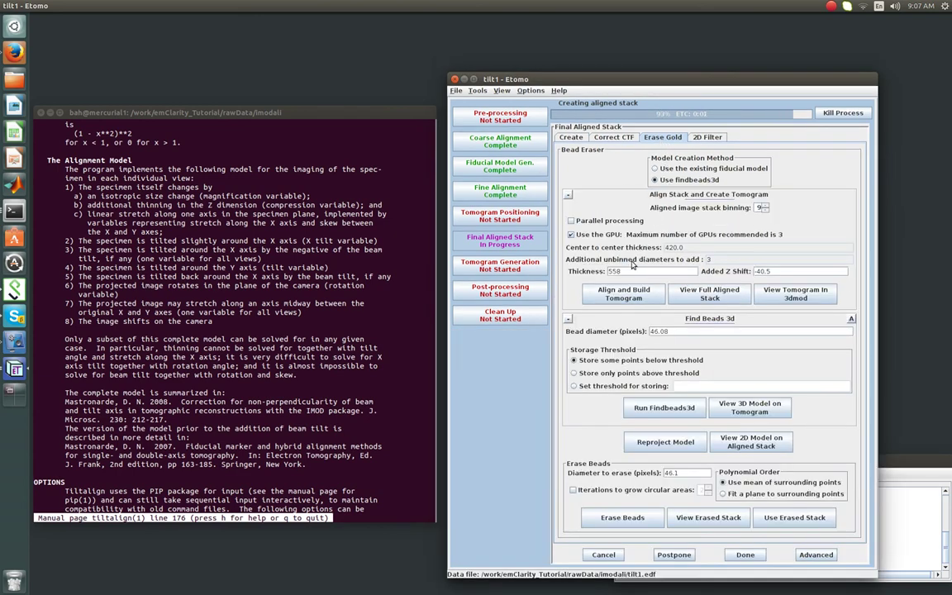
{"action": "left_click_drag", "start_coordinate": [638, 273], "coordinate": [582, 284]}
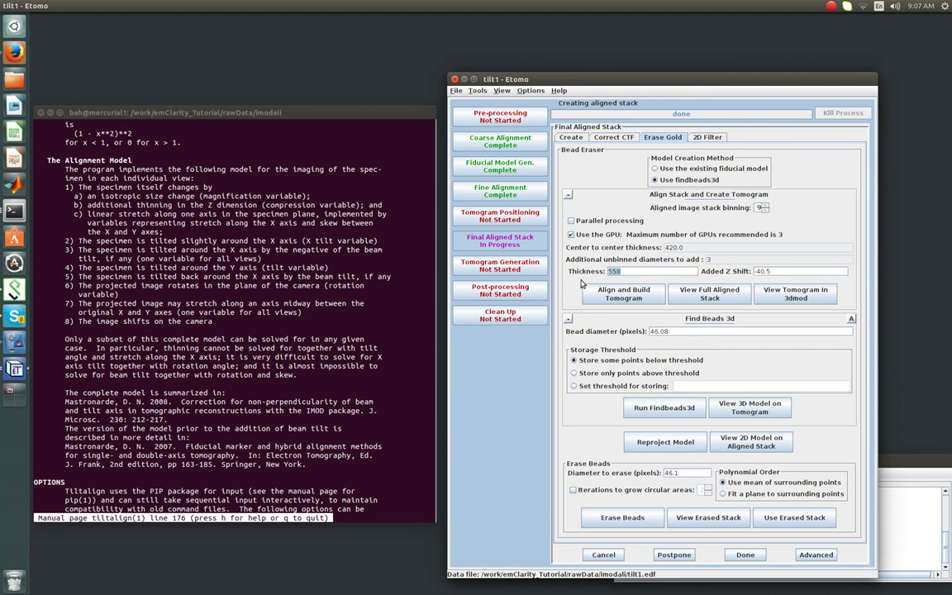
{"action": "type", "text": "3000"}
Build the binning-9 tomogram and run findbeads3d on it.
{"action": "left_click", "coordinate": [764, 211]}
{"action": "left_click", "coordinate": [626, 297]}
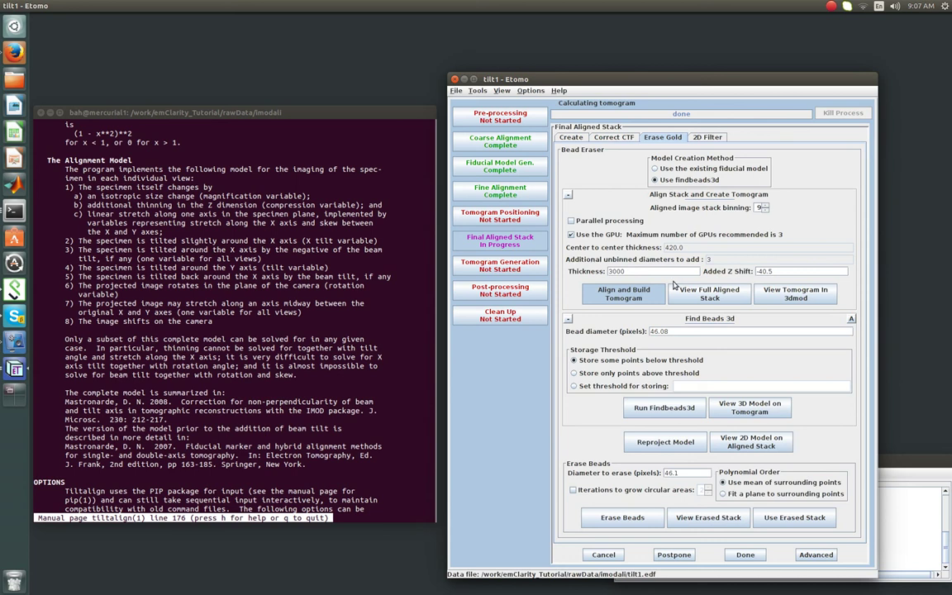
{"action": "left_click", "coordinate": [666, 410]}
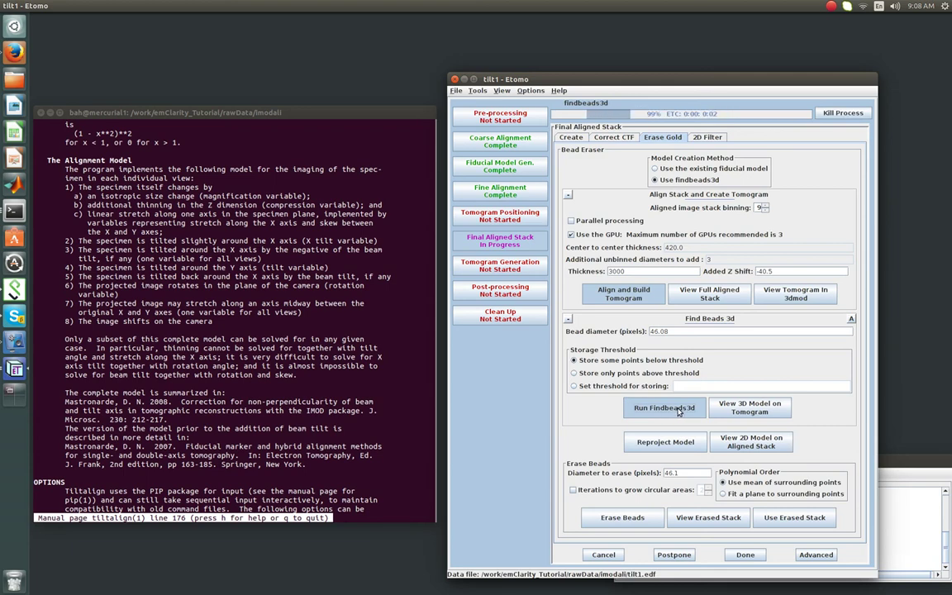
Show the found beads on the tilt1_3dfind.rec tomogram and page up and down through its sections.
{"action": "left_click", "coordinate": [749, 407]}
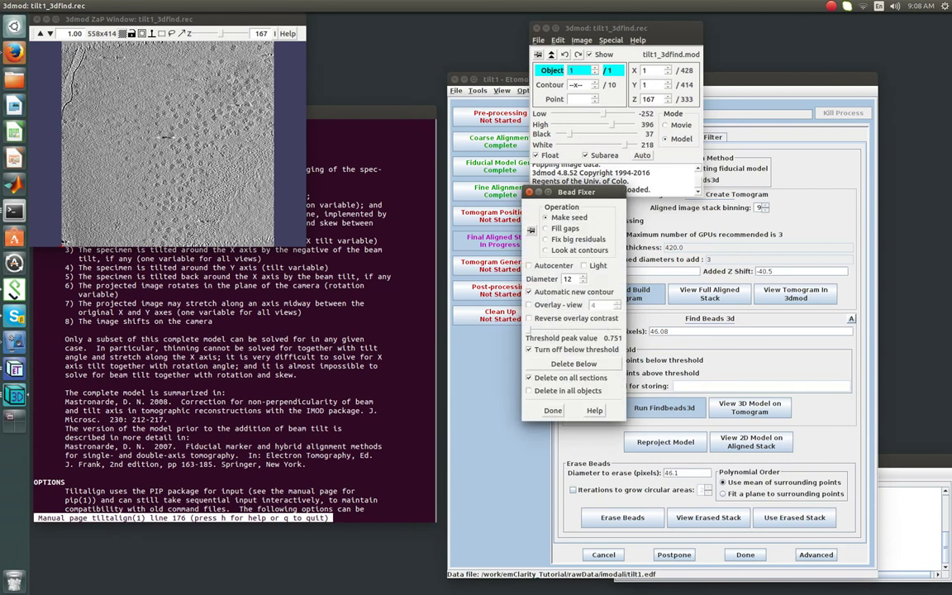
{"action": "left_click_drag", "start_coordinate": [216, 20], "coordinate": [294, 113]}
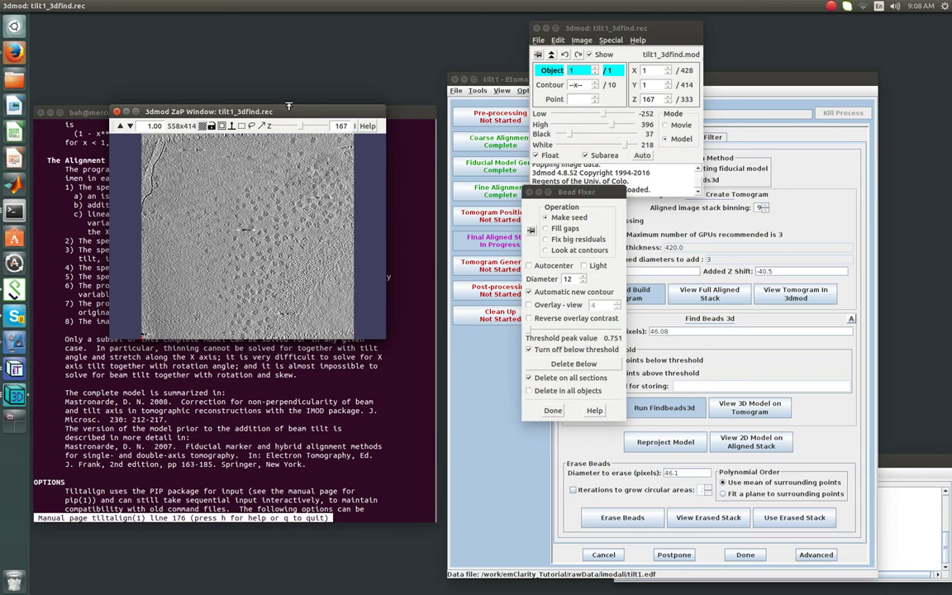
{"action": "key", "text": "Page_Down"}
{"action": "key", "text": "Page_Down"}
{"action": "key", "text": "Page_Down"}
{"action": "key", "text": "Page_Down"}
{"action": "key", "text": "Page_Down"}
{"action": "key", "text": "Page_Down"}
{"action": "key", "text": "Page_Down"}
{"action": "key", "text": "Page_Down"}
{"action": "key", "text": "Page_Down"}
{"action": "key", "text": "Page_Down"}
{"action": "key", "text": "Page_Down"}
{"action": "key", "text": "Page_Down"}
{"action": "key", "text": "Page_Down"}
{"action": "key", "text": "Page_Down"}
{"action": "key", "text": "Page_Down"}
{"action": "key", "text": "Page_Down"}
{"action": "key", "text": "Page_Down"}
{"action": "key", "text": "Page_Down"}
{"action": "key", "text": "Page_Down"}
{"action": "key", "text": "Page_Down"}
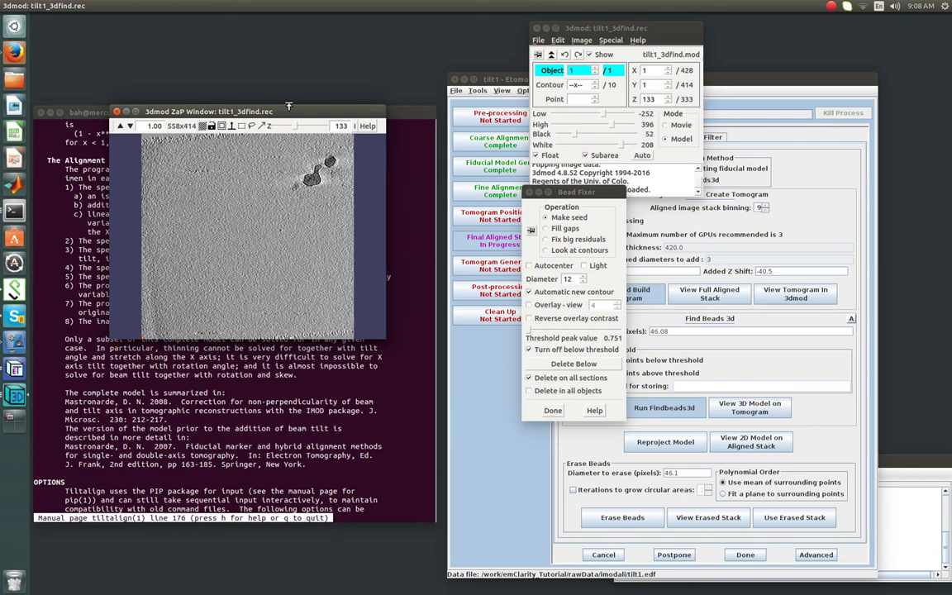
{"action": "key", "text": "Page_Up"}
{"action": "key", "text": "Page_Up"}
{"action": "key", "text": "Page_Up"}
{"action": "key", "text": "Page_Up"}
{"action": "key", "text": "Page_Up"}
{"action": "key", "text": "Page_Up"}
{"action": "key", "text": "Page_Up"}
{"action": "key", "text": "Page_Up"}
{"action": "key", "text": "Page_Up"}
{"action": "key", "text": "Page_Up"}
{"action": "key", "text": "Page_Up"}
{"action": "key", "text": "Page_Up"}
{"action": "key", "text": "Page_Up"}
{"action": "key", "text": "Page_Up"}
{"action": "key", "text": "Page_Up"}
{"action": "key", "text": "Page_Up"}
{"action": "key", "text": "Page_Up"}
{"action": "key", "text": "Page_Up"}
{"action": "key", "text": "Page_Up"}
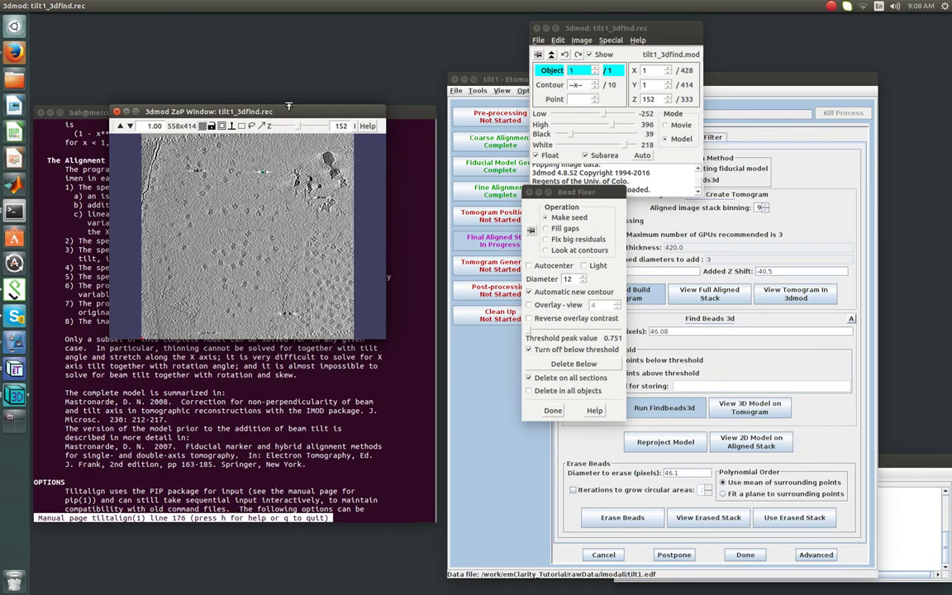
{"action": "key", "text": "Page_Down"}
{"action": "key", "text": "Page_Down"}
{"action": "key", "text": "Page_Down"}
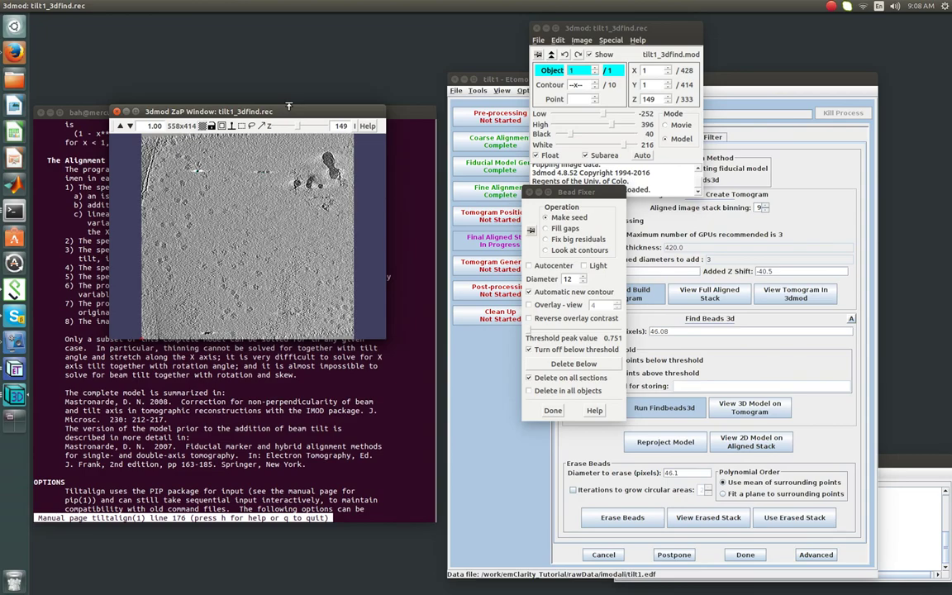
{"action": "key", "text": "Page_Up"}
{"action": "key", "text": "Page_Up"}
{"action": "key", "text": "Page_Up"}
{"action": "key", "text": "Page_Up"}
{"action": "key", "text": "Page_Up"}
{"action": "key", "text": "Page_Up"}
{"action": "key", "text": "Page_Up"}
{"action": "key", "text": "Page_Up"}
{"action": "key", "text": "Page_Up"}
{"action": "key", "text": "Page_Up"}
{"action": "key", "text": "Page_Up"}
{"action": "key", "text": "Page_Up"}
{"action": "key", "text": "Page_Up"}
{"action": "key", "text": "Page_Up"}
{"action": "key", "text": "Page_Up"}
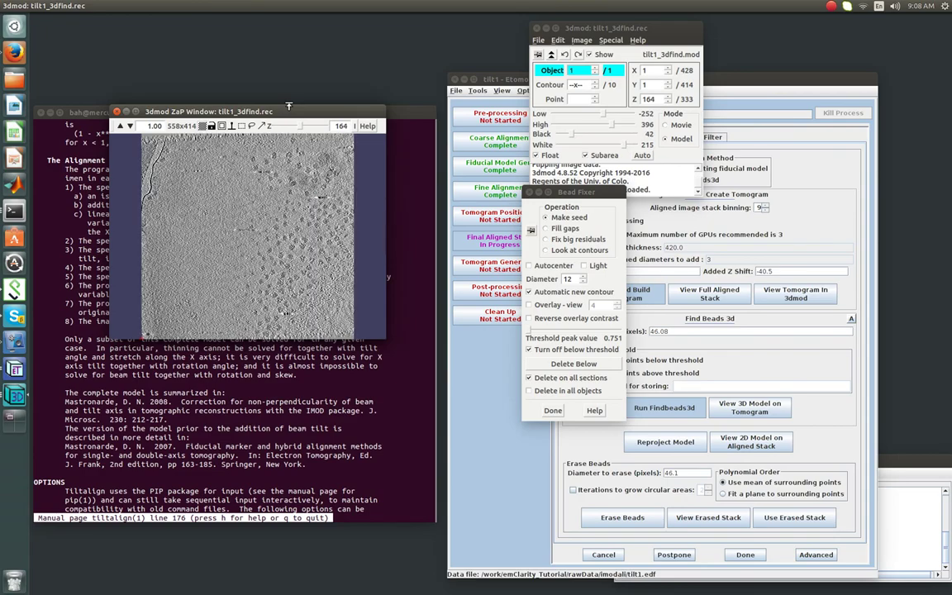
{"action": "key", "text": "Page_Up"}
{"action": "key", "text": "Page_Up"}
{"action": "key", "text": "Page_Up"}
{"action": "key", "text": "Page_Up"}
{"action": "key", "text": "Page_Up"}
{"action": "key", "text": "Page_Up"}
{"action": "key", "text": "Page_Up"}
{"action": "key", "text": "Page_Up"}
{"action": "key", "text": "Page_Up"}
{"action": "key", "text": "Page_Up"}
{"action": "key", "text": "Page_Up"}
{"action": "key", "text": "Page_Up"}
{"action": "key", "text": "Page_Up"}
{"action": "key", "text": "Page_Up"}
{"action": "key", "text": "Page_Up"}
{"action": "key", "text": "Page_Up"}
{"action": "key", "text": "Page_Up"}
{"action": "key", "text": "Page_Up"}
{"action": "key", "text": "Page_Up"}
{"action": "key", "text": "Page_Up"}
{"action": "key", "text": "Page_Down"}
{"action": "key", "text": "Page_Down"}
{"action": "key", "text": "Page_Down"}
{"action": "key", "text": "Page_Down"}
{"action": "key", "text": "Page_Down"}
{"action": "key", "text": "Page_Down"}
{"action": "key", "text": "Page_Down"}
{"action": "key", "text": "Page_Down"}
{"action": "key", "text": "Page_Down"}
{"action": "key", "text": "Page_Down"}
{"action": "key", "text": "Page_Down"}
{"action": "key", "text": "Page_Down"}
{"action": "key", "text": "Page_Down"}
{"action": "key", "text": "Page_Down"}
{"action": "key", "text": "Page_Down"}
{"action": "key", "text": "Page_Down"}
{"action": "key", "text": "Page_Down"}
{"action": "key", "text": "Page_Down"}
{"action": "key", "text": "Page_Down"}
{"action": "key", "text": "Page_Down"}
{"action": "key", "text": "Page_Down"}
{"action": "key", "text": "Page_Down"}
{"action": "key", "text": "Page_Down"}
{"action": "key", "text": "Page_Down"}
{"action": "key", "text": "Page_Down"}
{"action": "key", "text": "Page_Down"}
{"action": "key", "text": "Page_Down"}
{"action": "key", "text": "Page_Down"}
{"action": "key", "text": "Page_Down"}
{"action": "key", "text": "Page_Down"}
{"action": "key", "text": "Page_Down"}
{"action": "key", "text": "Page_Down"}
{"action": "key", "text": "Page_Down"}
{"action": "key", "text": "Page_Down"}
{"action": "key", "text": "Page_Down"}
{"action": "key", "text": "Page_Down"}
{"action": "key", "text": "Page_Down"}
{"action": "key", "text": "Page_Down"}
{"action": "key", "text": "Page_Down"}
{"action": "key", "text": "Page_Down"}
{"action": "key", "text": "Page_Down"}
{"action": "key", "text": "Page_Down"}
{"action": "key", "text": "Page_Down"}
{"action": "key", "text": "Page_Down"}
{"action": "key", "text": "Page_Down"}
{"action": "key", "text": "Page_Down"}
{"action": "key", "text": "Page_Down"}
{"action": "key", "text": "Page_Down"}
{"action": "key", "text": "Page_Down"}
{"action": "key", "text": "Page_Down"}
{"action": "key", "text": "Page_Down"}
{"action": "key", "text": "Page_Down"}
{"action": "key", "text": "Page_Up"}
{"action": "key", "text": "Page_Up"}
{"action": "key", "text": "Page_Up"}
{"action": "key", "text": "Page_Up"}
{"action": "key", "text": "Page_Up"}
{"action": "key", "text": "Page_Up"}
{"action": "key", "text": "Page_Up"}
{"action": "key", "text": "Page_Up"}
{"action": "key", "text": "Page_Up"}
{"action": "key", "text": "Page_Up"}
{"action": "key", "text": "Page_Up"}
{"action": "key", "text": "Page_Up"}
{"action": "key", "text": "Page_Up"}
{"action": "key", "text": "Page_Up"}
{"action": "key", "text": "Page_Up"}
{"action": "key", "text": "Page_Up"}
{"action": "key", "text": "Page_Up"}
{"action": "key", "text": "Page_Up"}
{"action": "key", "text": "Page_Up"}
{"action": "key", "text": "Page_Up"}
{"action": "key", "text": "Page_Up"}
{"action": "key", "text": "Page_Up"}
{"action": "key", "text": "Page_Up"}
{"action": "key", "text": "Page_Up"}
{"action": "key", "text": "Page_Up"}
{"action": "key", "text": "Page_Up"}
{"action": "key", "text": "Page_Up"}
{"action": "key", "text": "Page_Up"}
{"action": "key", "text": "Page_Down"}
{"action": "key", "text": "Page_Down"}
{"action": "key", "text": "Page_Down"}
{"action": "key", "text": "Page_Down"}
{"action": "key", "text": "Page_Down"}
{"action": "key", "text": "Page_Down"}
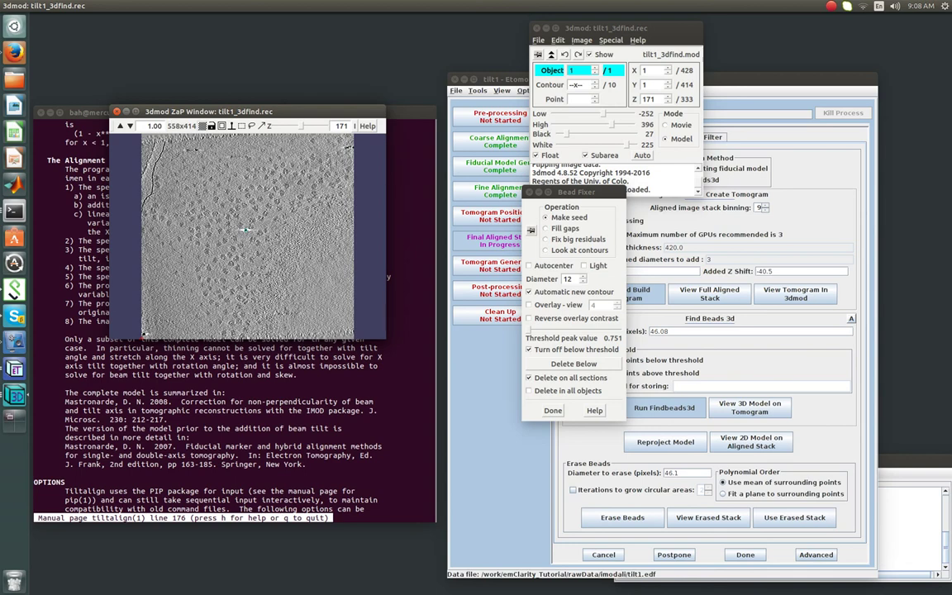
Close the ZaP image window, the Bead Fixer and the remaining 3dmod window.
{"action": "left_click", "coordinate": [116, 111]}
{"action": "left_click", "coordinate": [523, 192]}
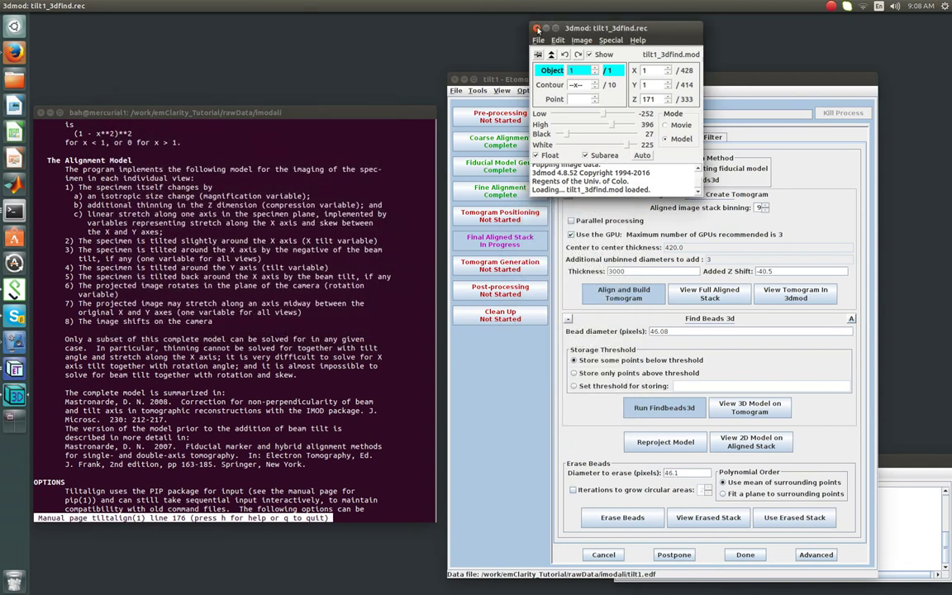
{"action": "left_click", "coordinate": [537, 29]}
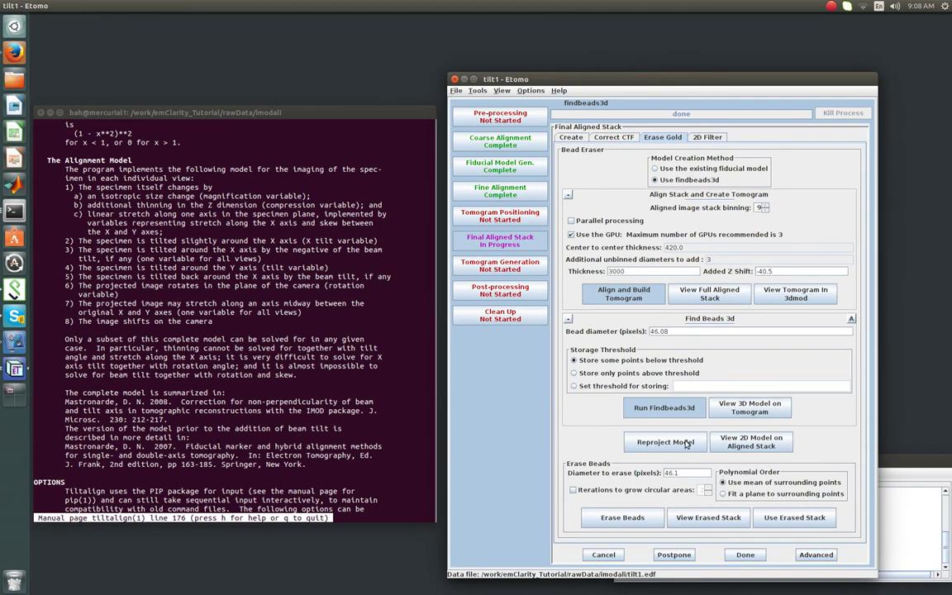
Reproject the bead model onto tilt1_3dfind.ali, view it at zoom 1.50 as a movie, then close it.
{"action": "left_click", "coordinate": [686, 444]}
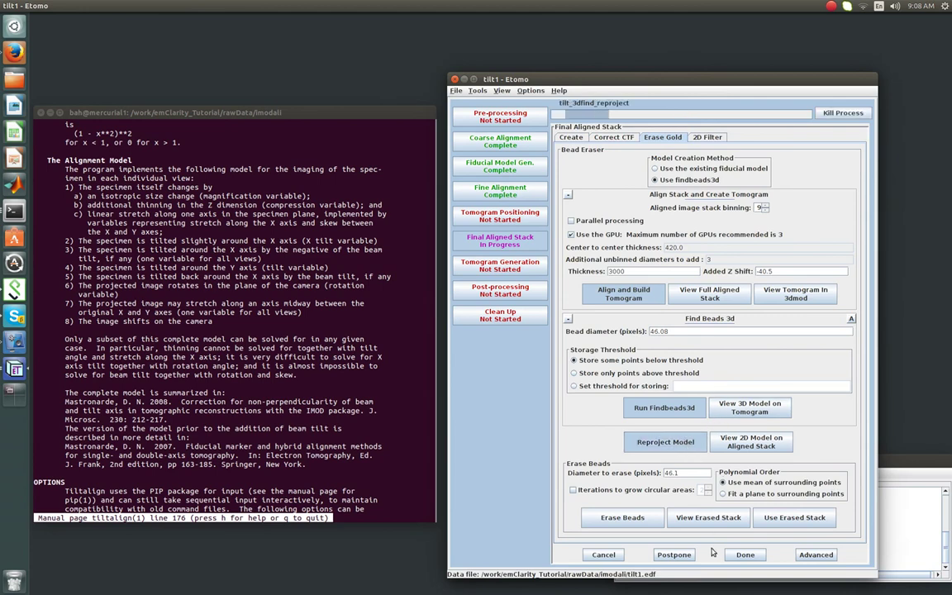
{"action": "left_click", "coordinate": [757, 451]}
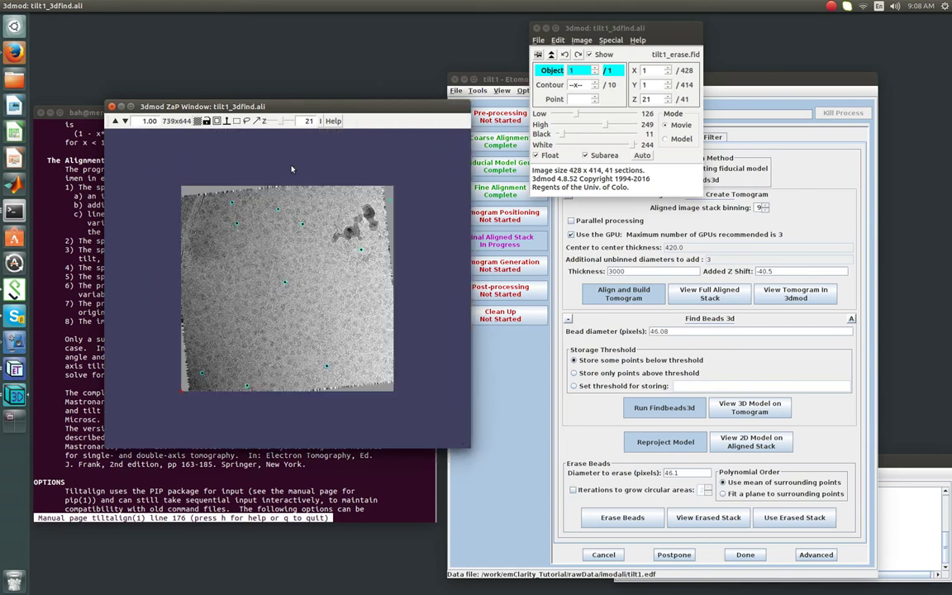
{"action": "left_click", "coordinate": [115, 120]}
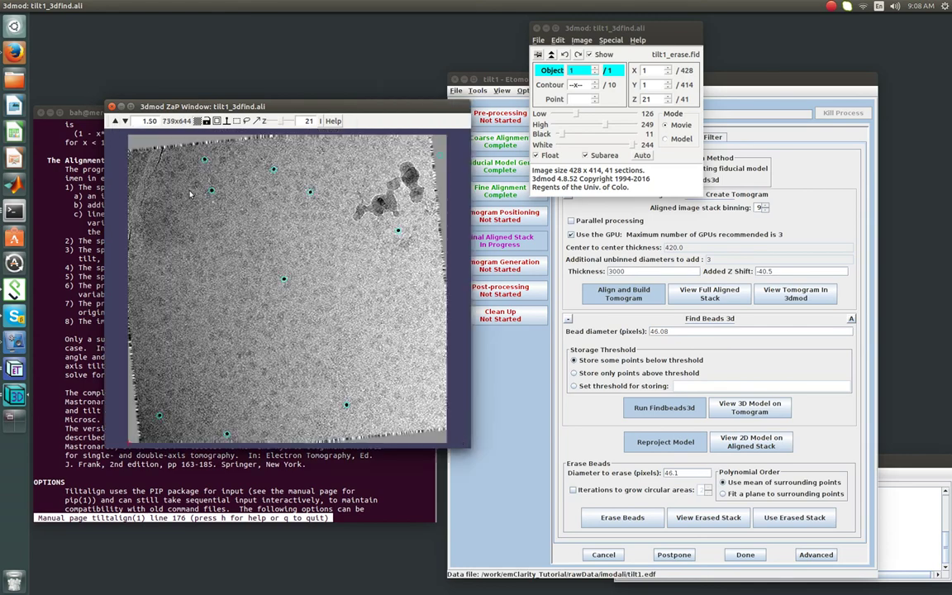
{"action": "middle_click", "coordinate": [300, 277]}
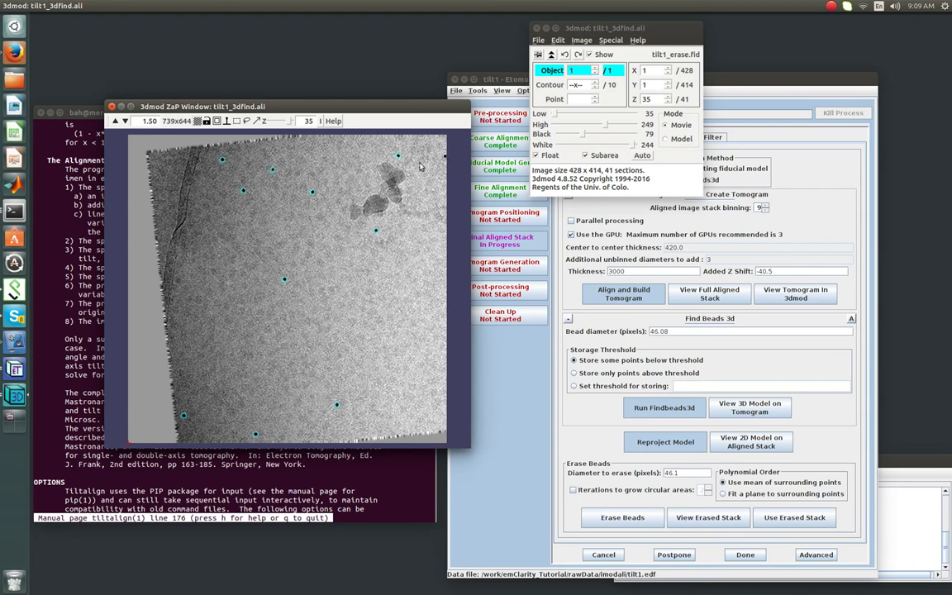
{"action": "left_click", "coordinate": [111, 106]}
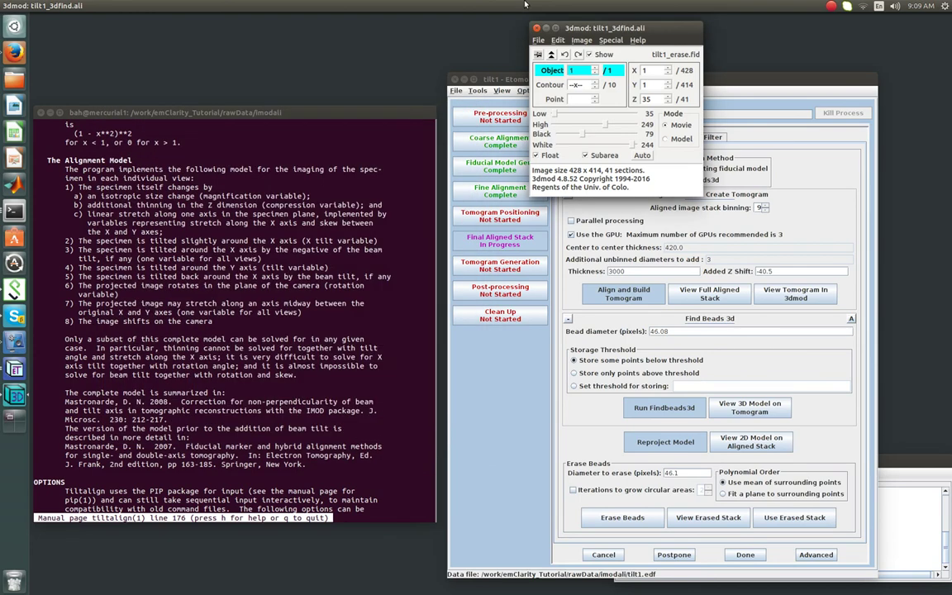
Close 3dmod, expand the Find Beads 3d advanced options, mark Final Aligned Stack done, and close Etomo.
{"action": "left_click", "coordinate": [536, 27]}
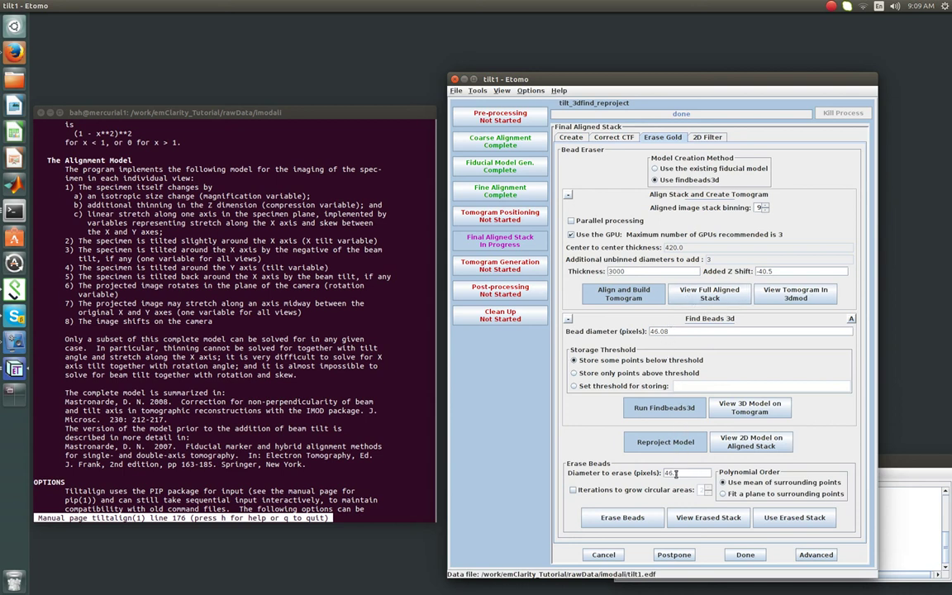
{"action": "left_click", "coordinate": [853, 320]}
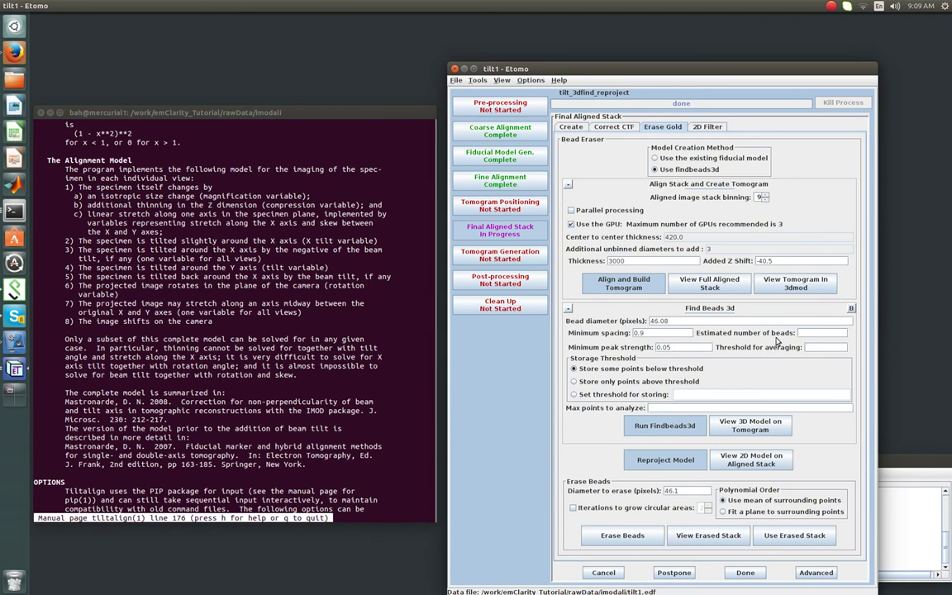
{"action": "left_click_drag", "start_coordinate": [633, 73], "coordinate": [633, 44]}
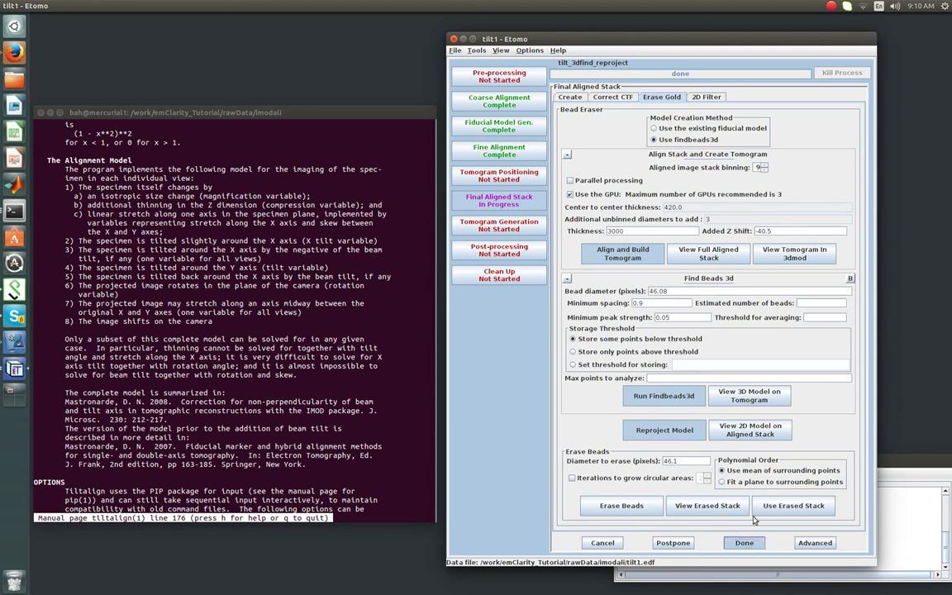
{"action": "left_click", "coordinate": [754, 544]}
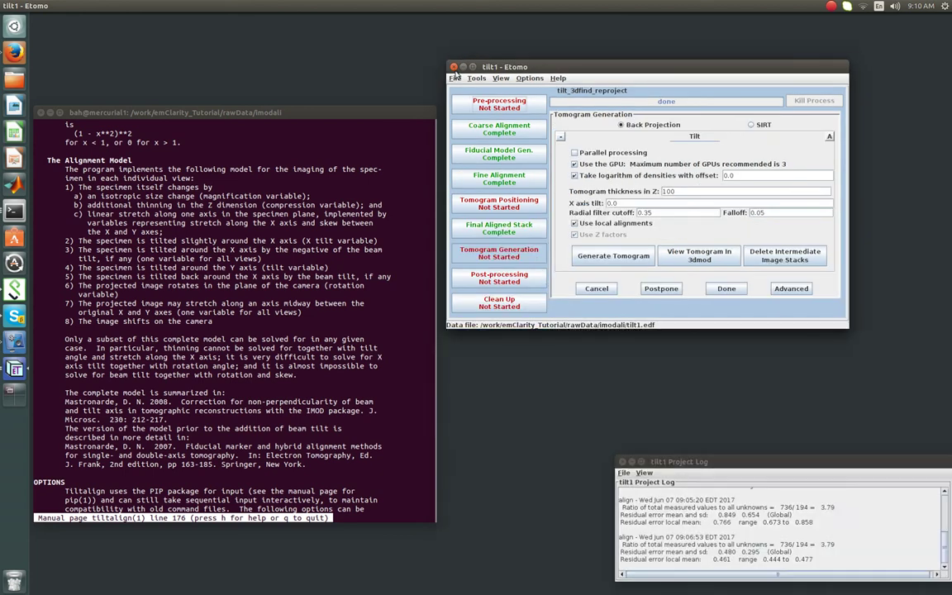
{"action": "left_click", "coordinate": [453, 67]}
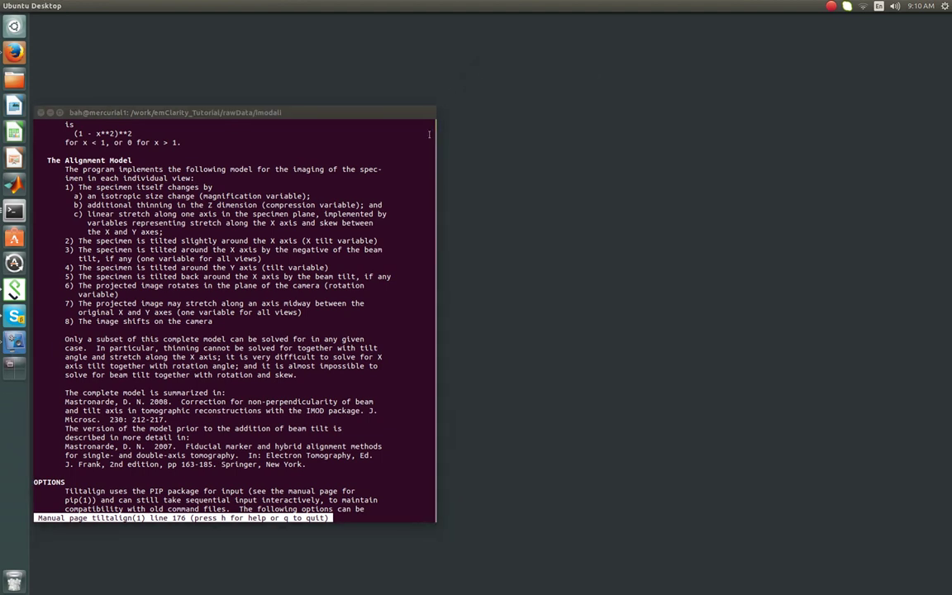
Quit the manual, run ls, then ls -lrth *fid*, and select the tilt1 prefix in the listing.
{"action": "type", "text": "q"}
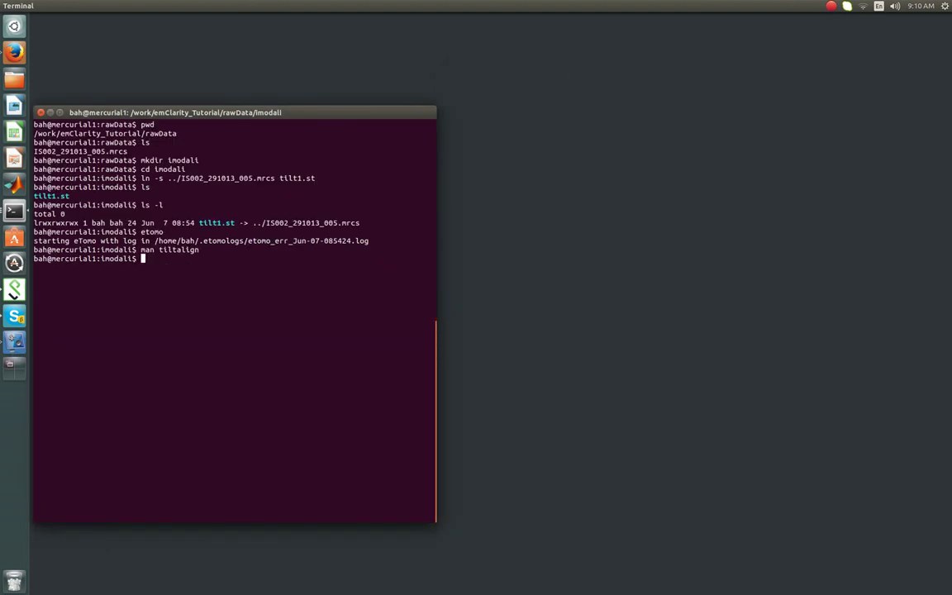
{"action": "type", "text": "ls"}
{"action": "key", "text": "Return"}
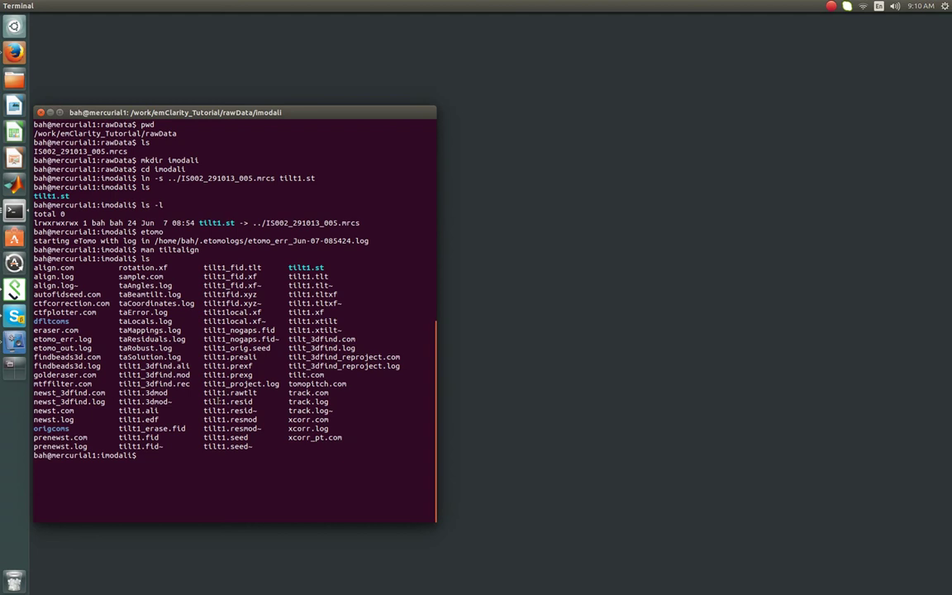
{"action": "type", "text": "ls -lrth *fid*"}
{"action": "key", "text": "Return"}
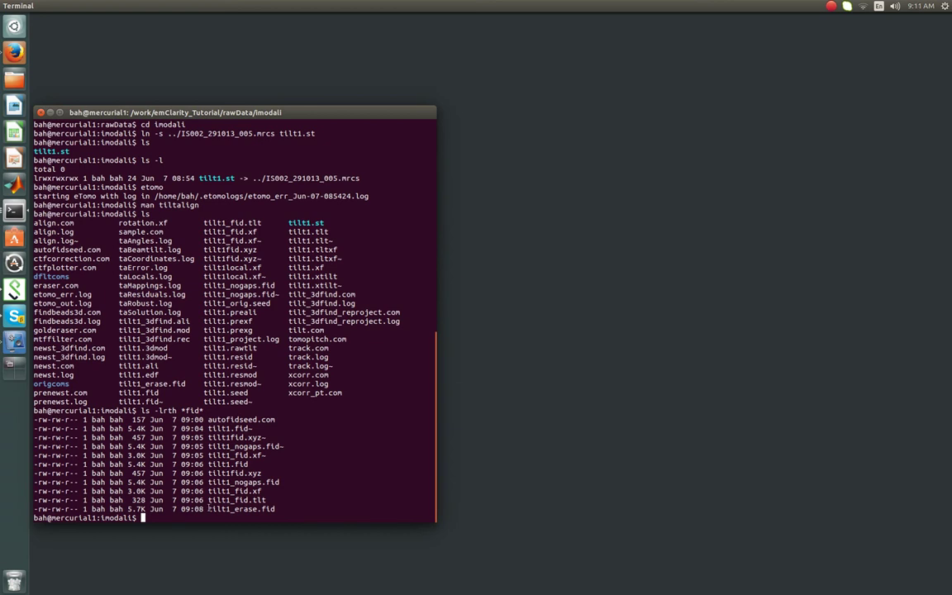
{"action": "left_click_drag", "start_coordinate": [208, 509], "coordinate": [230, 509]}
Open tilt1_fid.xf in gedit by pasting its name after the gedit command.
{"action": "left_click", "coordinate": [195, 448]}
{"action": "left_click_drag", "start_coordinate": [208, 491], "coordinate": [261, 491]}
{"action": "key", "text": "ctrl+c"}
{"action": "type", "text": "gedit"}
{"action": "middle_click", "coordinate": [176, 516]}
{"action": "key", "text": "Return"}
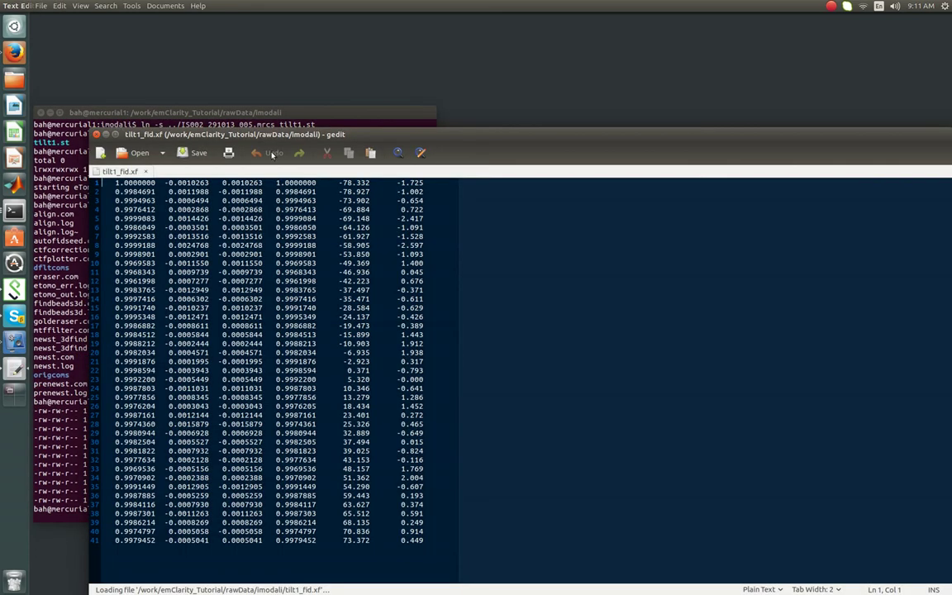
Highlight the first row's four matrix values and its two shifts, -78.332 and -1.725.
{"action": "left_click_drag", "start_coordinate": [291, 132], "coordinate": [565, 89]}
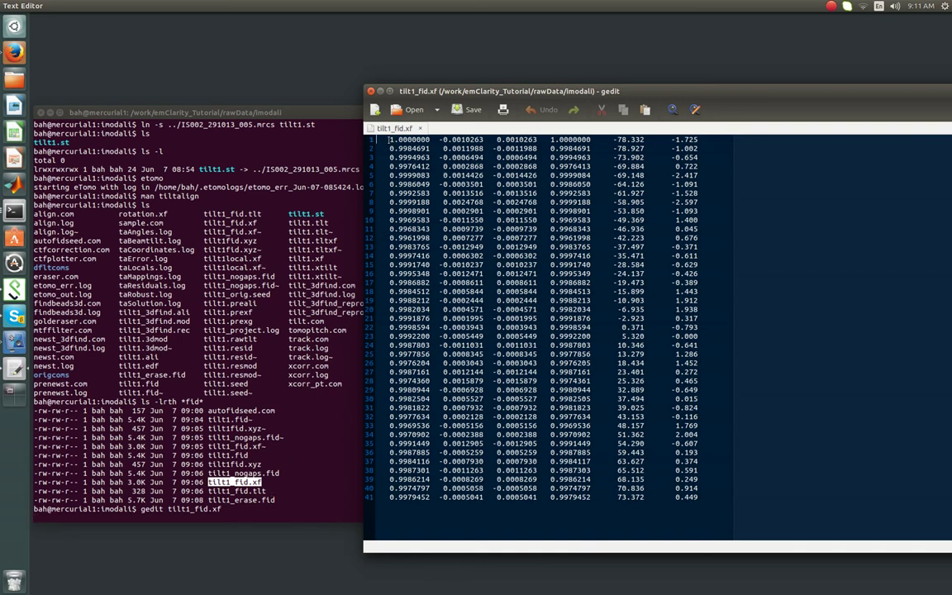
{"action": "left_click_drag", "start_coordinate": [391, 138], "coordinate": [592, 139]}
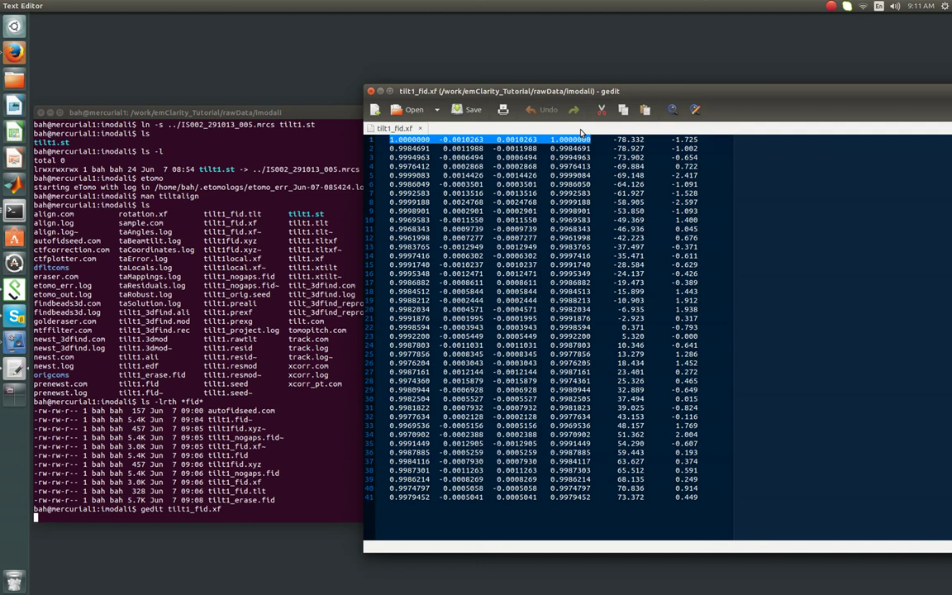
{"action": "left_click_drag", "start_coordinate": [613, 139], "coordinate": [698, 141]}
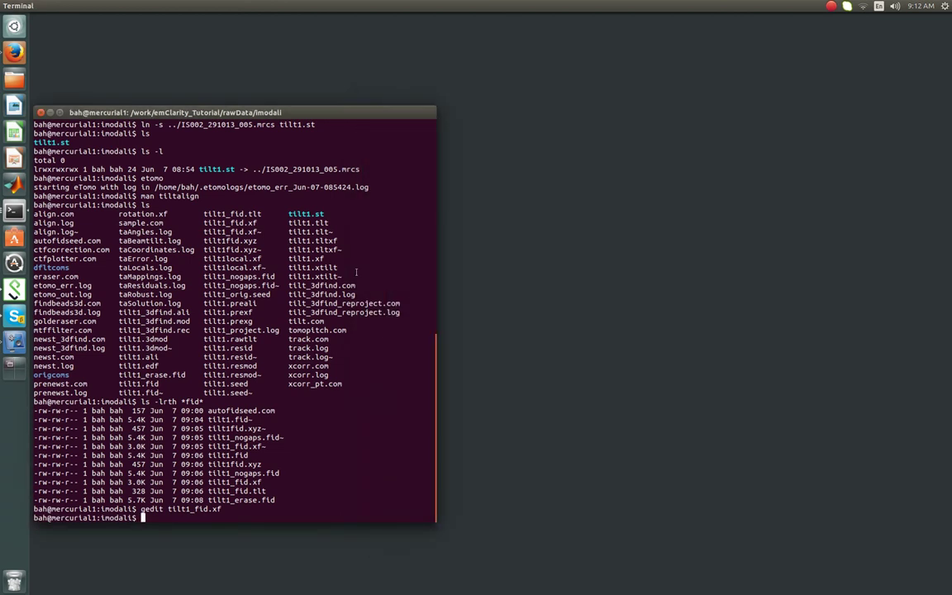
Close gedit and create the ../fixedStacks folder with mkdir.
{"action": "left_click", "coordinate": [370, 92]}
{"action": "type", "text": "mkdir"}
{"action": "type", "text": " ../fixed"}
{"action": "key", "text": "BackSpace"}
{"action": "key", "text": "BackSpace"}
{"action": "key", "text": "BackSpace"}
{"action": "key", "text": "BackSpace"}
{"action": "key", "text": "BackSpace"}
{"action": "type", "text": "../fixedStacks"}
{"action": "key", "text": "Return"}
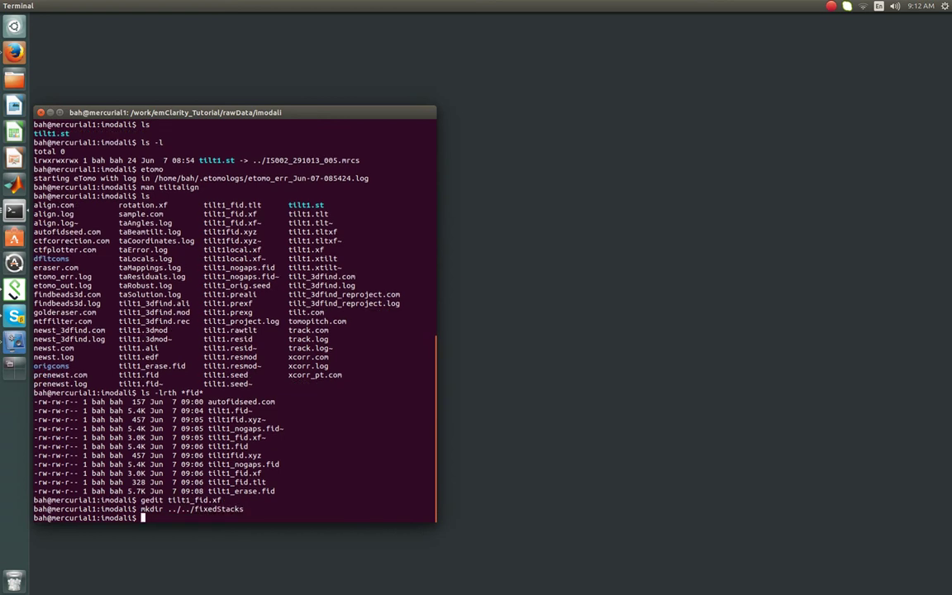
Move tilt1_fid.xf into ../../fixedStacks as tilt1.xf.
{"action": "type", "text": "mv"}
{"action": "double_click", "coordinate": [201, 501]}
{"action": "middle_click", "coordinate": [201, 501]}
{"action": "type", "text": "../../fi"}
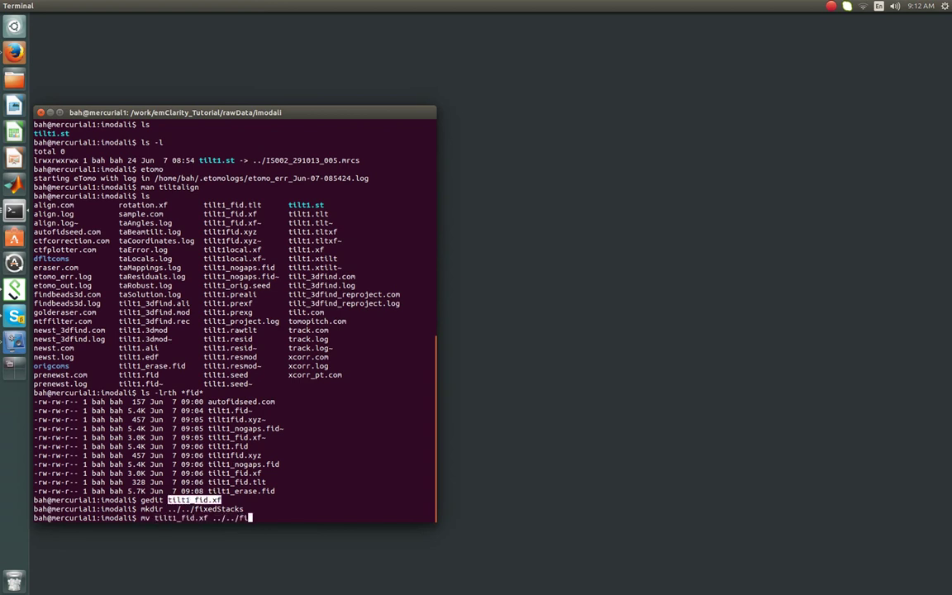
{"action": "key", "text": "Tab"}
{"action": "type", "text": "tilt1.xf"}
{"action": "key", "text": "Return"}
Move tilt1_fid.tlt into ../../fixedStacks as tilt1.tlt.
{"action": "type", "text": "mv"}
{"action": "double_click", "coordinate": [250, 473]}
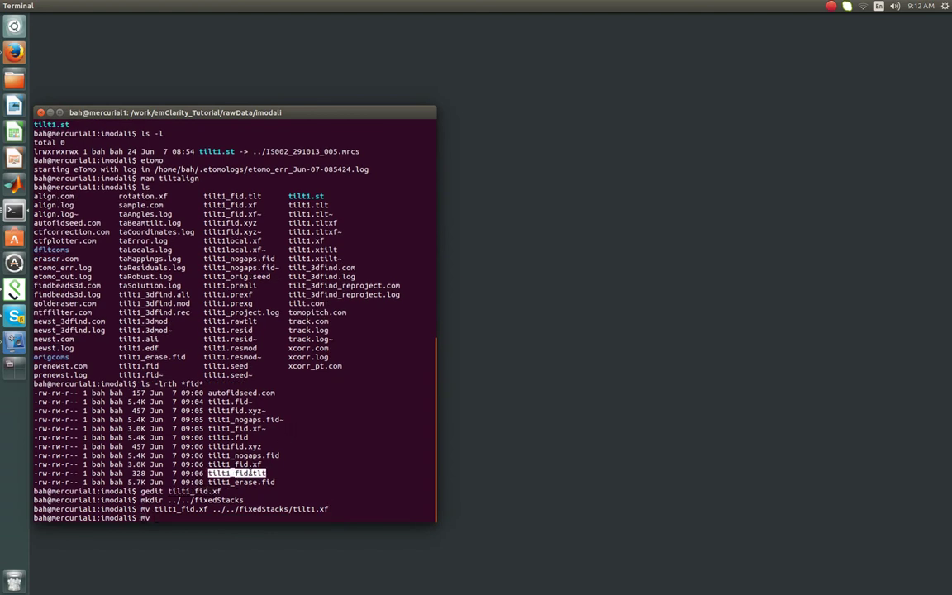
{"action": "middle_click", "coordinate": [251, 473]}
{"action": "type", "text": "../../fixedStacks/tilt1.t"}
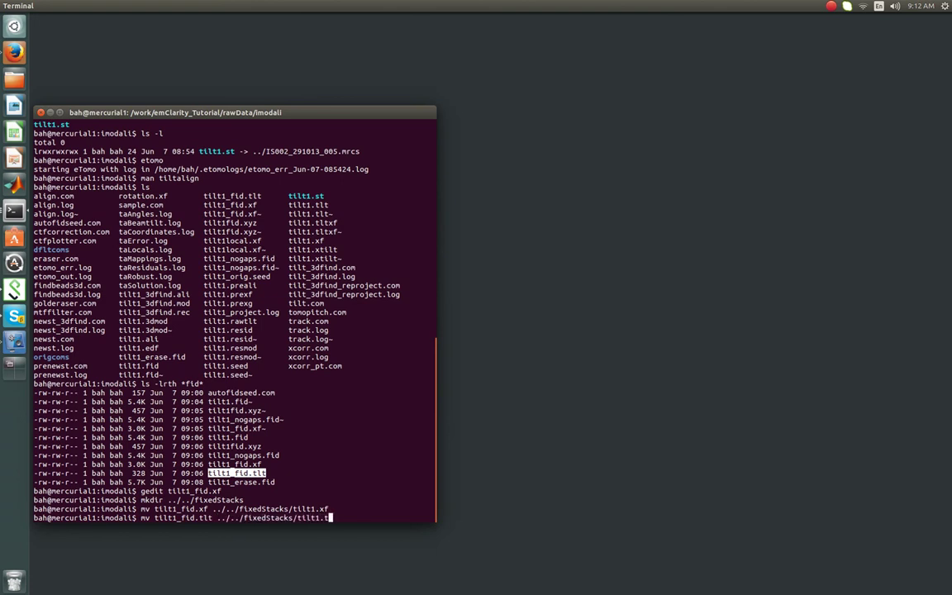
{"action": "type", "text": "lt"}
{"action": "key", "text": "Return"}
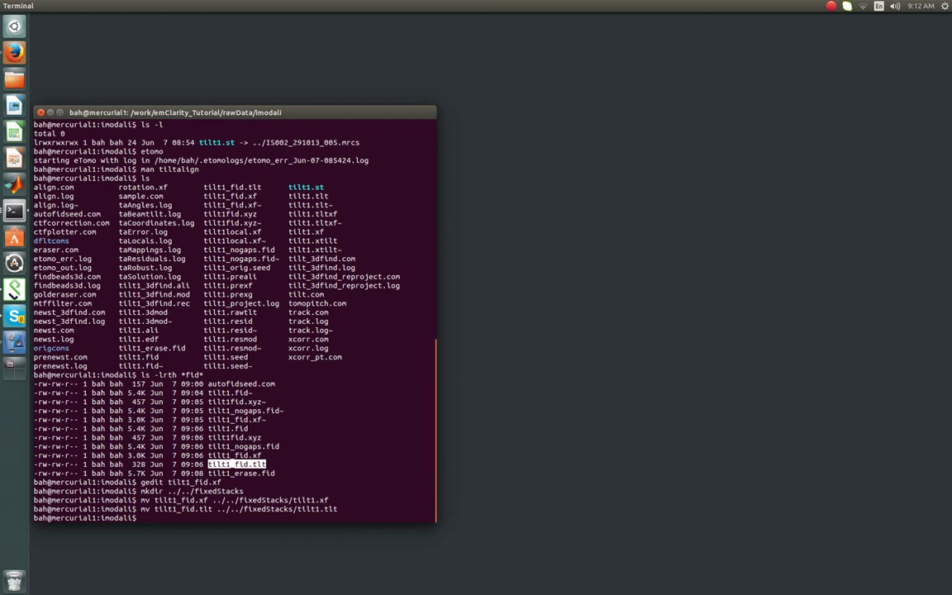
Move tilt1_erase.fid into ../../fixedStacks as tilt1.erase.
{"action": "double_click", "coordinate": [241, 473]}
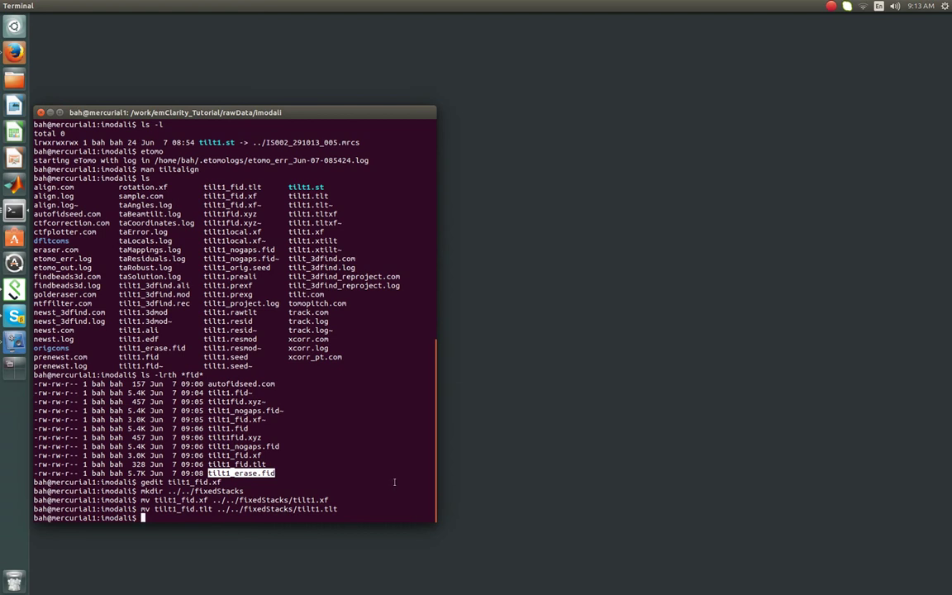
{"action": "type", "text": "mv"}
{"action": "middle_click", "coordinate": [336, 403]}
{"action": "type", "text": "../../fixedStacks/tilt1.erase"}
{"action": "key", "text": "Return"}
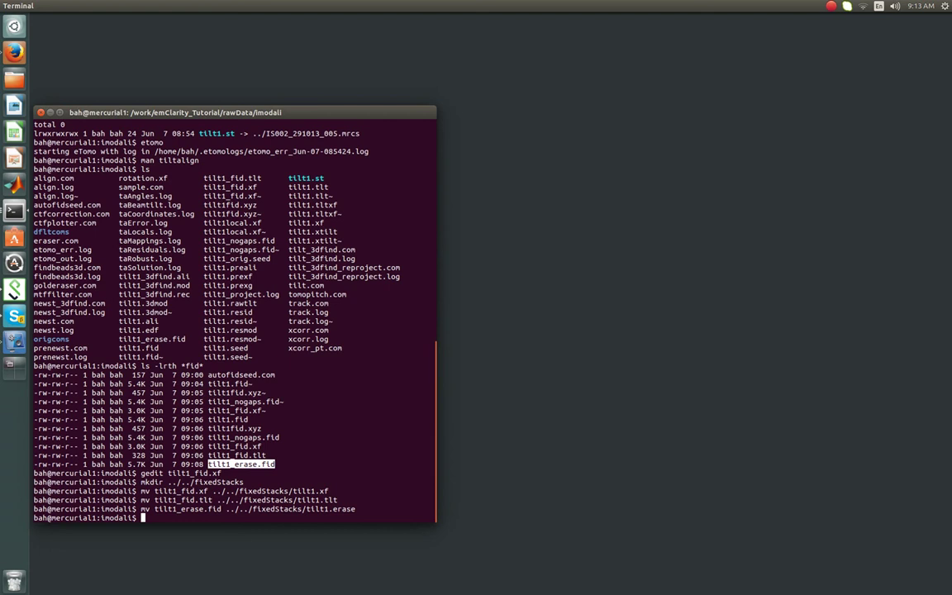
List the files matching *local* with the lt command.
{"action": "type", "text": "lt *locl"}
{"action": "key", "text": "BackSpace"}
{"action": "type", "text": "al*"}
{"action": "key", "text": "Return"}
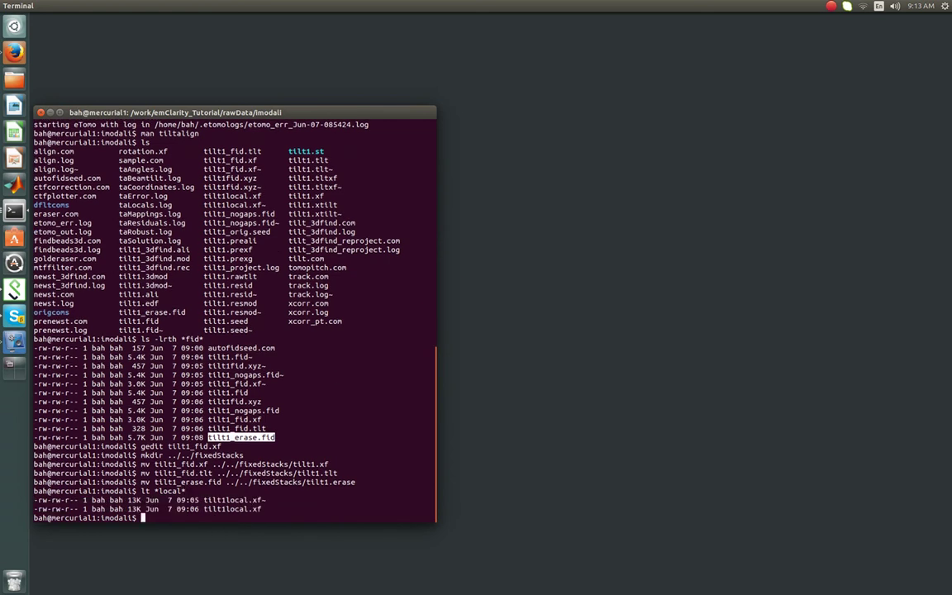
Move tilt1local.xf to ../../fixedStacks/tilt1.local, then list imodali sorted by size with ls -lrSh.
{"action": "type", "text": "mv"}
{"action": "double_click", "coordinate": [232, 510]}
{"action": "middle_click", "coordinate": [232, 510]}
{"action": "type", "text": "../../fixedStacks/tilt.local"}
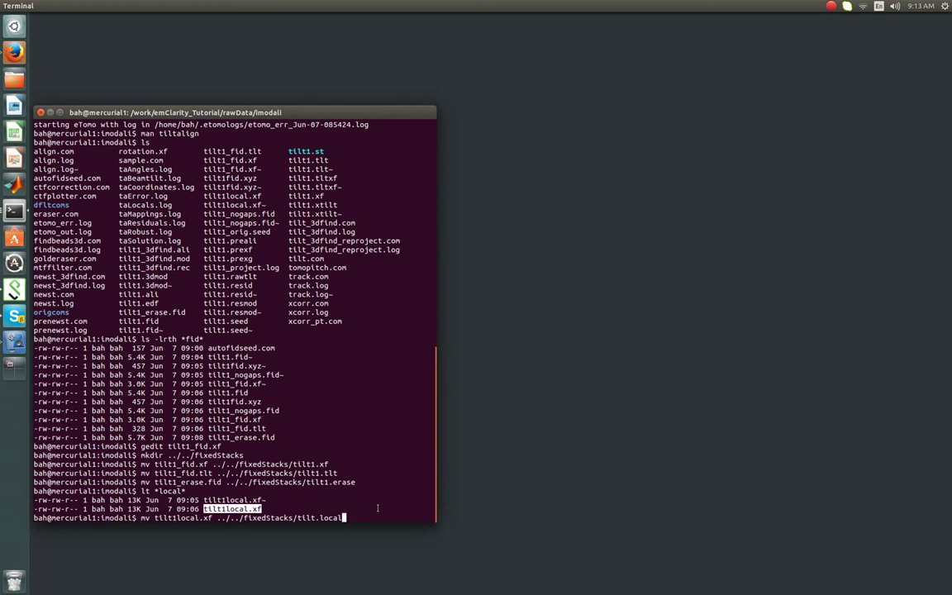
{"action": "key", "text": "Left"}
{"action": "key", "text": "Left"}
{"action": "key", "text": "Left"}
{"action": "key", "text": "Left"}
{"action": "key", "text": "Left"}
{"action": "key", "text": "Left"}
{"action": "type", "text": "1"}
{"action": "key", "text": "Return"}
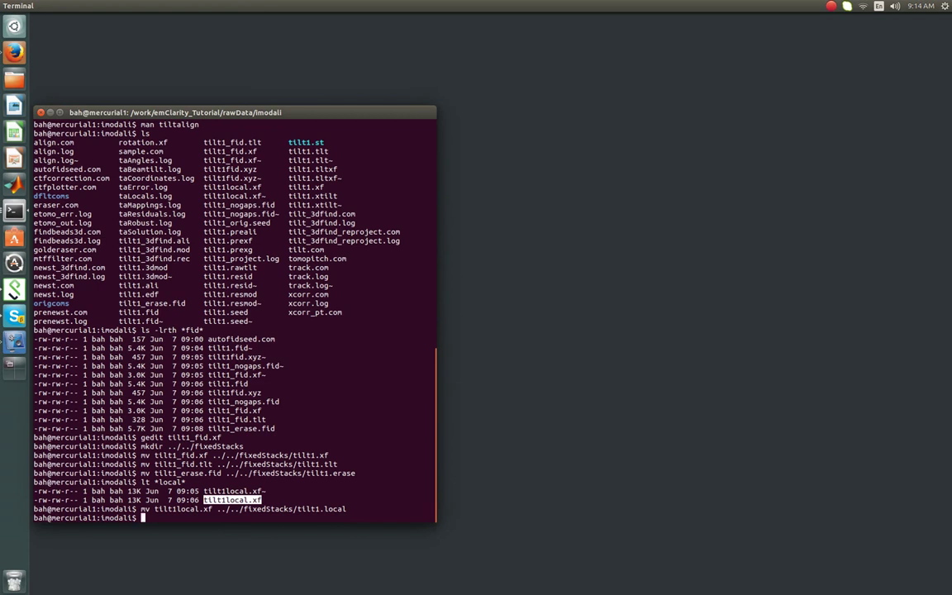
{"action": "type", "text": "ls -lrSh"}
{"action": "key", "text": "Return"}
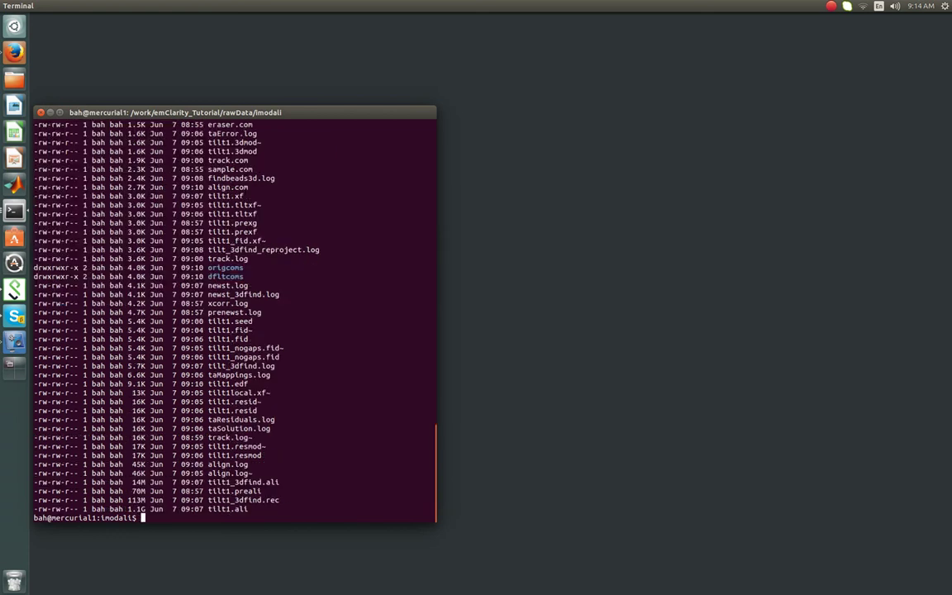
Point out the tilt1.ali stack in the listing and enter the ls -lS command.
{"action": "double_click", "coordinate": [225, 509]}
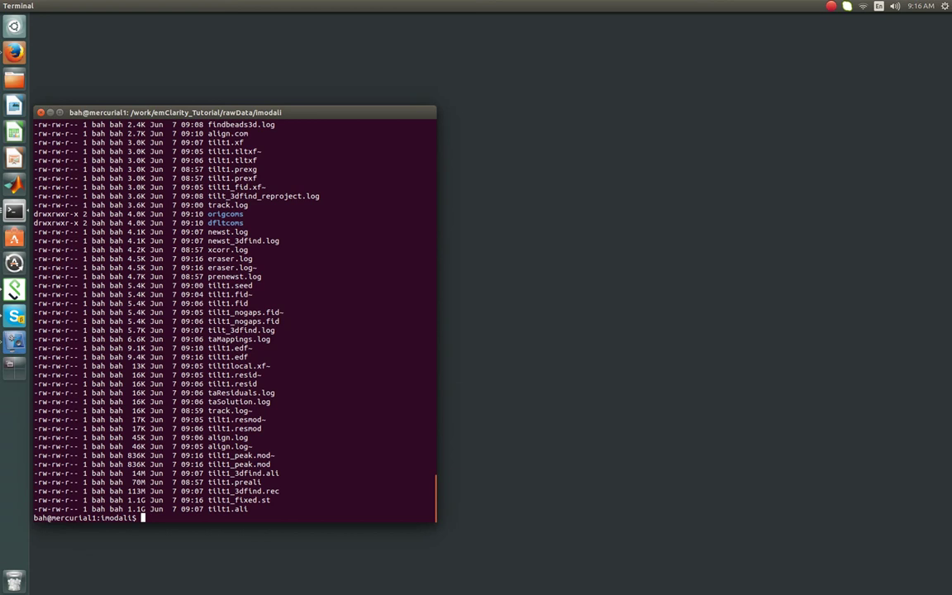
{"action": "type", "text": "ls -lS"}
Run ls -lS, then ls -lSr, then ls -lSrh to list smallest first in readable sizes.
{"action": "key", "text": "Return"}
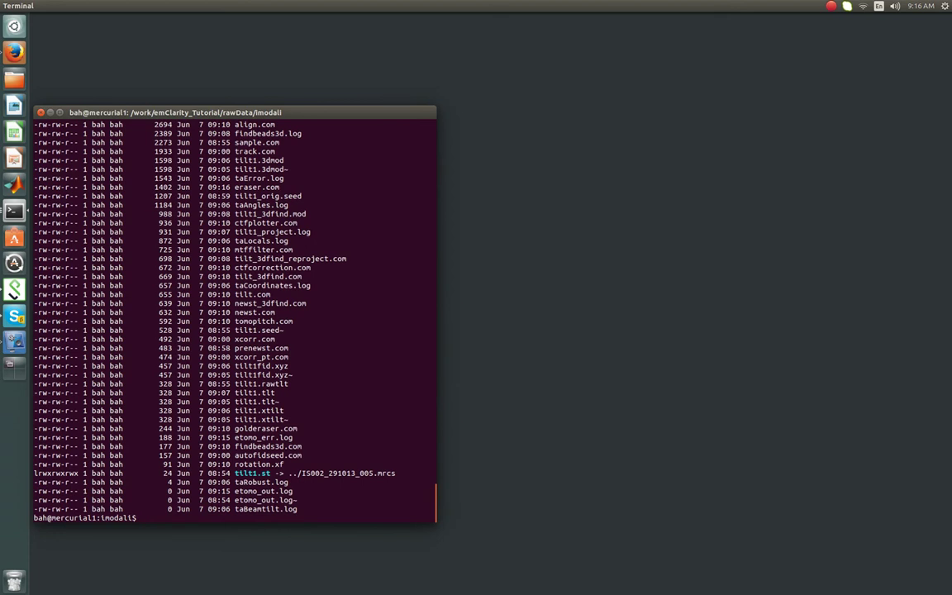
{"action": "key", "text": "Up"}
{"action": "type", "text": "r"}
{"action": "key", "text": "Return"}
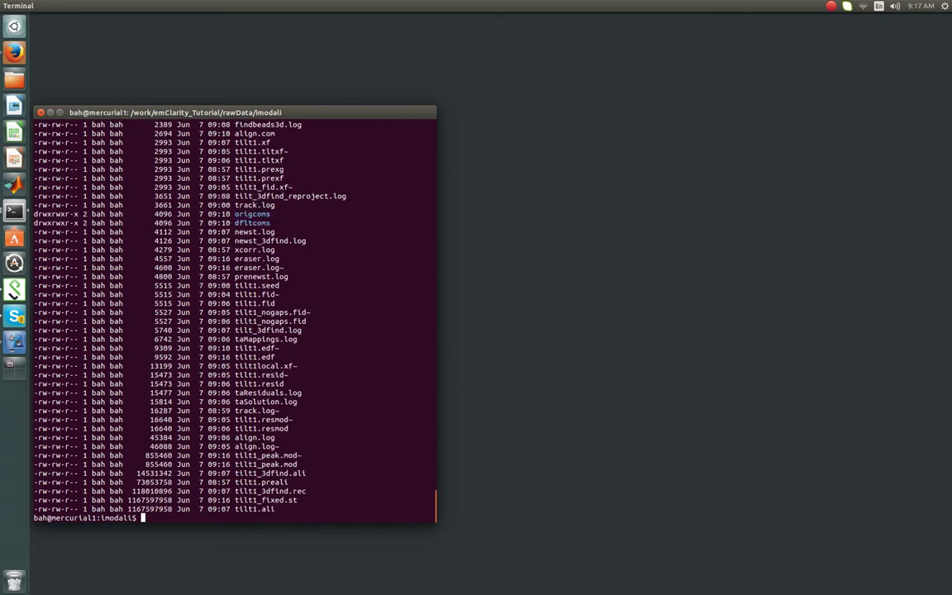
{"action": "key", "text": "Up"}
{"action": "type", "text": "h"}
{"action": "key", "text": "Return"}
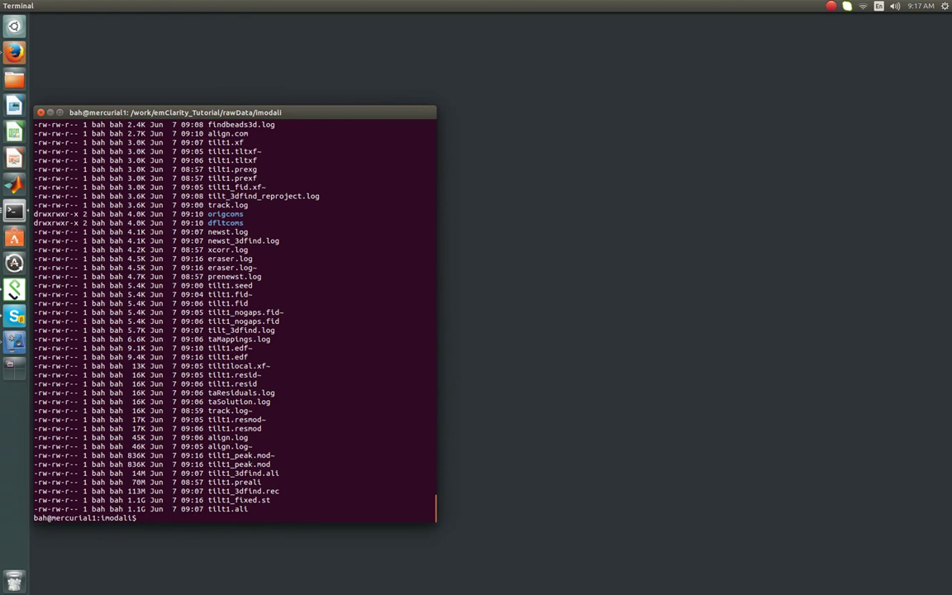
Pick out tilt1_fixed.st, start a move to ../../fixedStacks/tilt.fixed, cancel it, and type rm *.
{"action": "double_click", "coordinate": [230, 512]}
{"action": "double_click", "coordinate": [258, 500]}
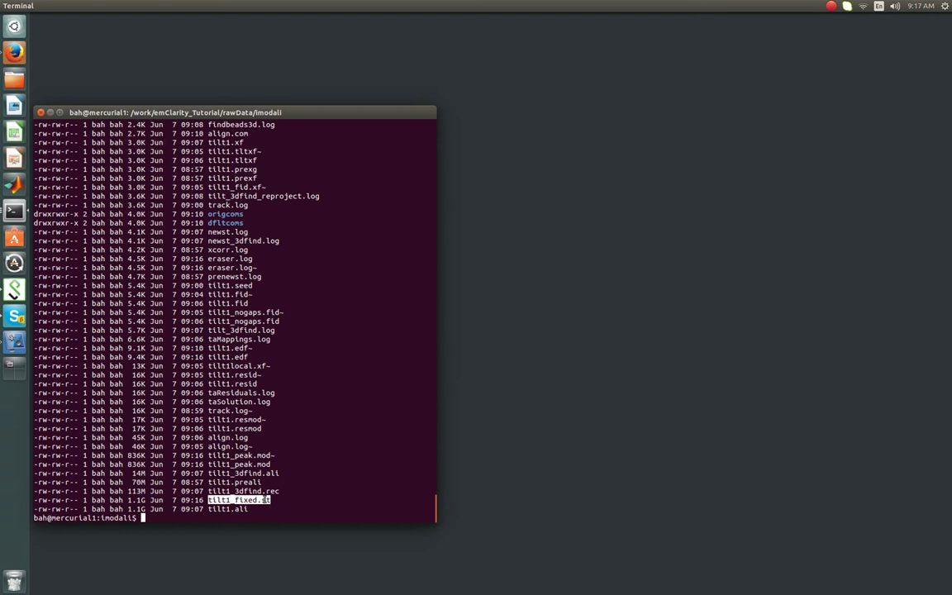
{"action": "type", "text": "mv ../../fixedStacks/tilt.fixe"}
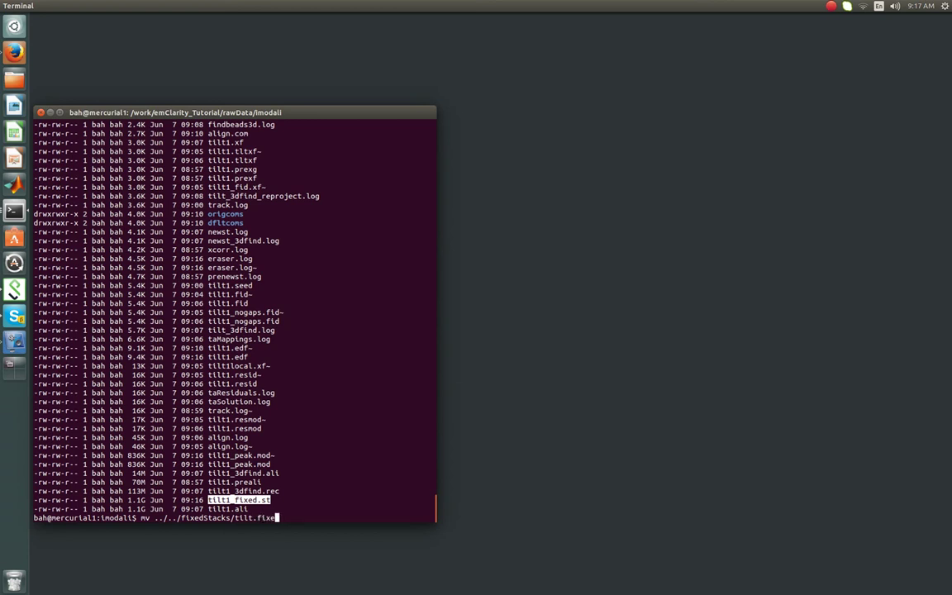
{"action": "type", "text": "d"}
{"action": "key", "text": "ctrl+c"}
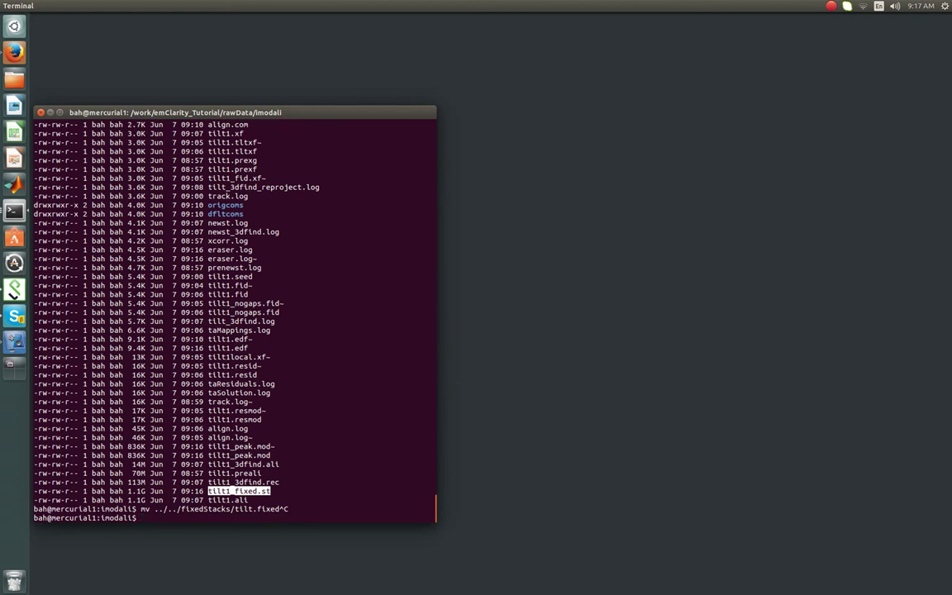
{"action": "type", "text": "rm *"}
Erase the pending rm command, go up to rawData with cd .., and list it.
{"action": "key", "text": "BackSpace"}
{"action": "key", "text": "BackSpace"}
{"action": "key", "text": "BackSpace"}
{"action": "key", "text": "BackSpace"}
{"action": "type", "text": "cd .."}
{"action": "key", "text": "Return"}
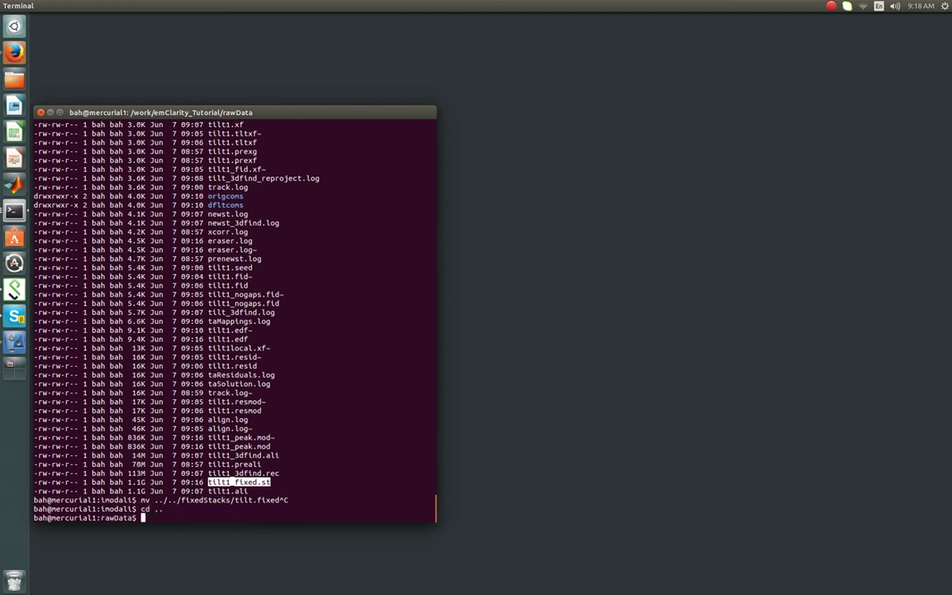
{"action": "type", "text": "ls"}
{"action": "key", "text": "Return"}
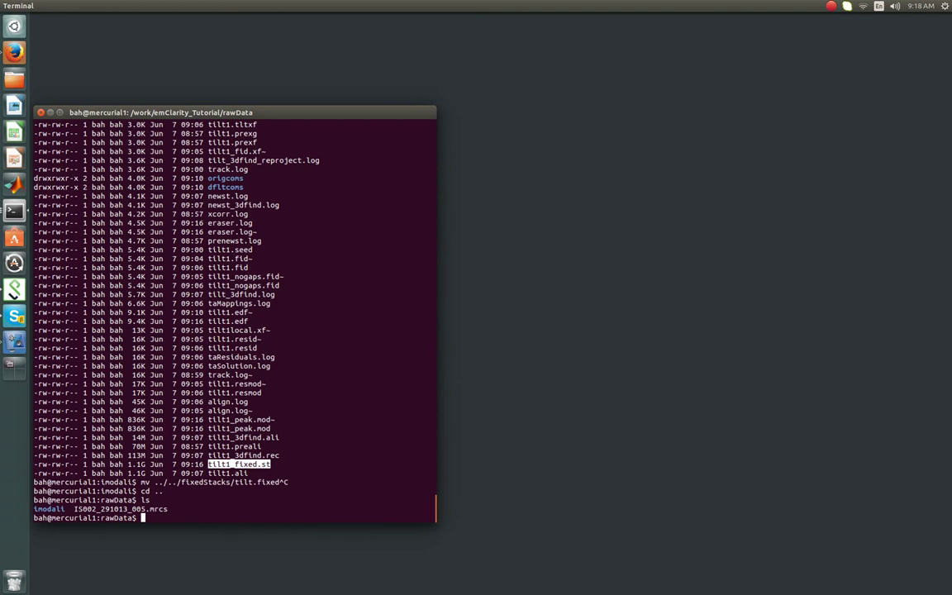
Delete all files in imodali with rm imodali/* and list again to confirm.
{"action": "type", "text": "rm imodali/*"}
{"action": "key", "text": "BackSpace"}
{"action": "type", "text": "*"}
{"action": "left_click", "coordinate": [159, 517]}
{"action": "key", "text": "Return"}
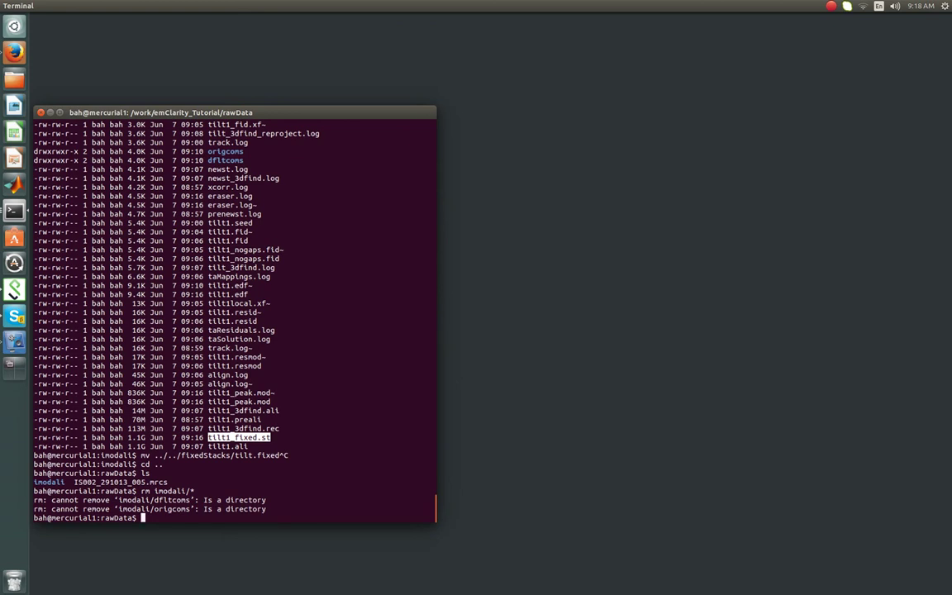
{"action": "type", "text": "ls"}
{"action": "key", "text": "Return"}
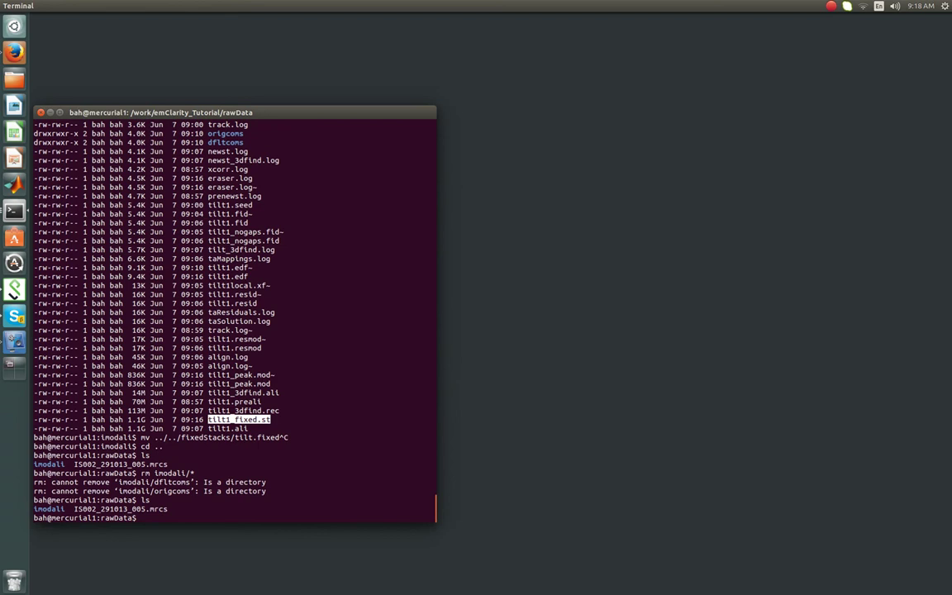
Go up to the tutorial folder and into fixedStacks, listing the contents of each.
{"action": "type", "text": "cd .."}
{"action": "key", "text": "Return"}
{"action": "type", "text": "ls"}
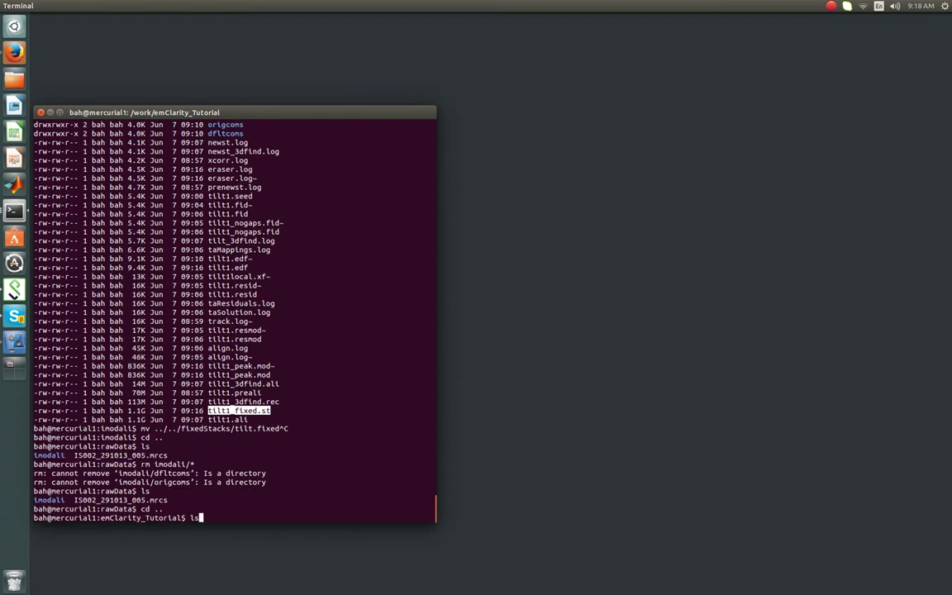
{"action": "key", "text": "Return"}
{"action": "type", "text": "cd fixedStacks/"}
{"action": "key", "text": "Return"}
{"action": "type", "text": "ls"}
{"action": "key", "text": "Return"}
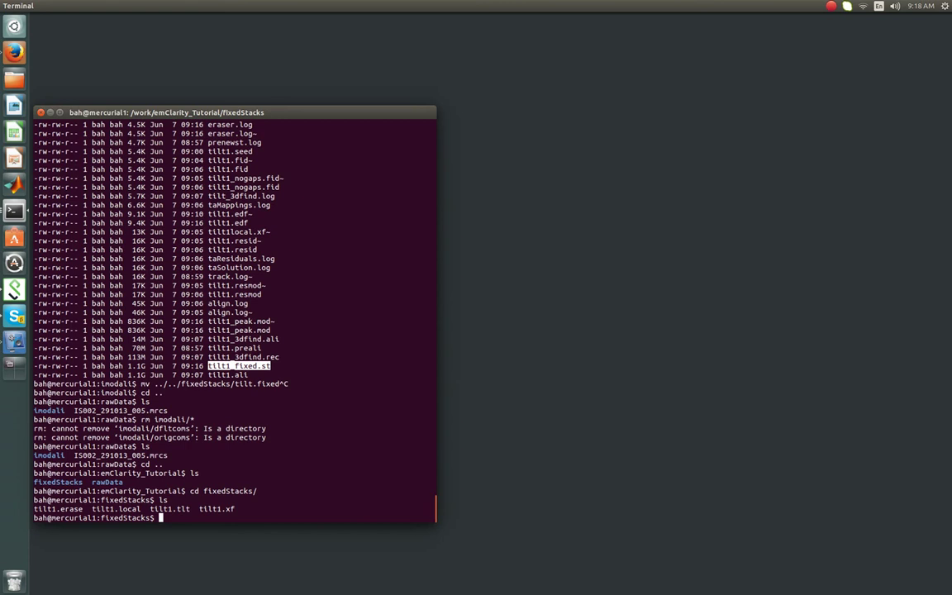
{"action": "type", "text": "lt"}
{"action": "key", "text": "Return"}
Link tilt1.fixed to ../rawData/IS002_291013_005.mrcs with ln -s and confirm it with lt.
{"action": "type", "text": "ln -s"}
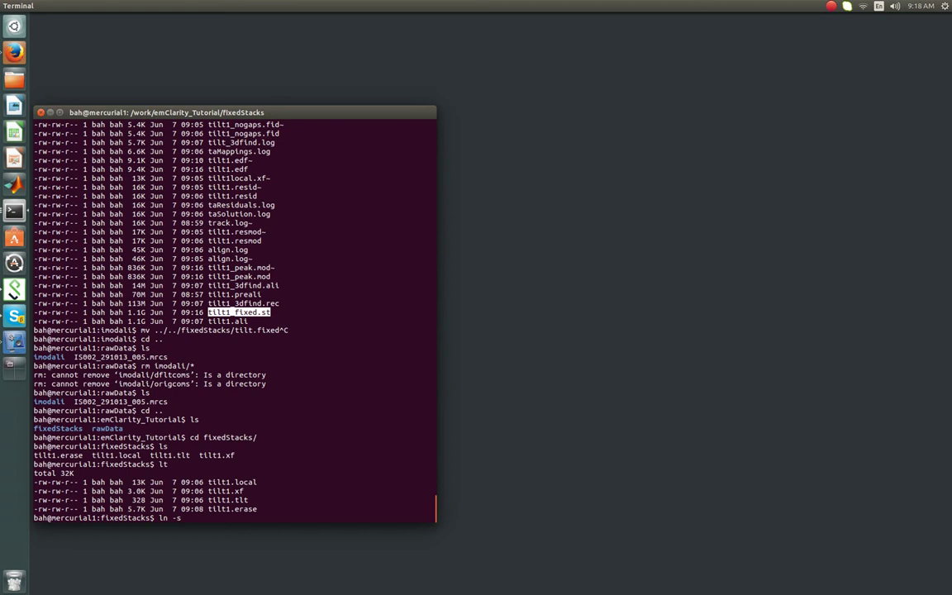
{"action": "type", "text": " ../raw"}
{"action": "key", "text": "Tab"}
{"action": "type", "text": "I"}
{"action": "key", "text": "Tab"}
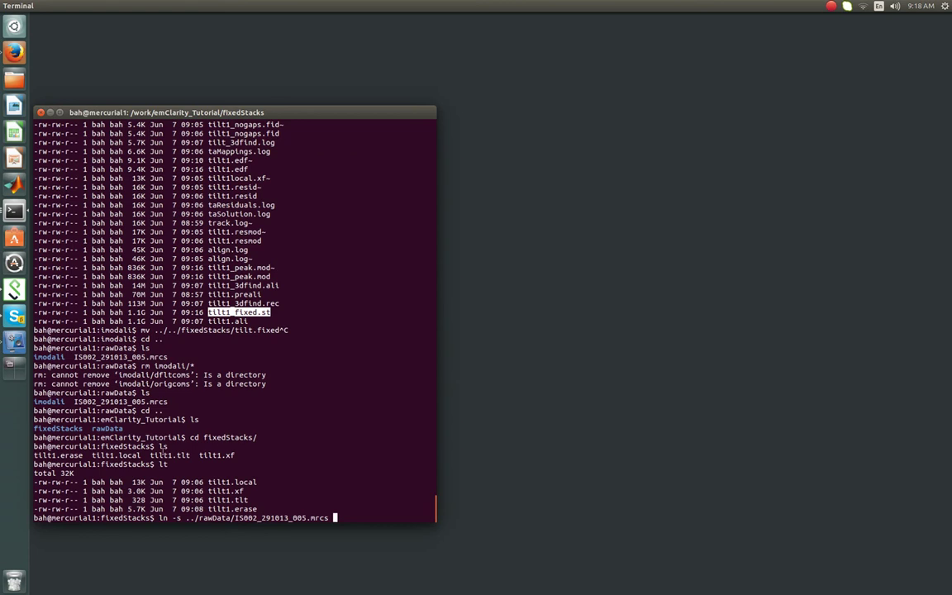
{"action": "type", "text": "tilt1.fixed"}
{"action": "key", "text": "Return"}
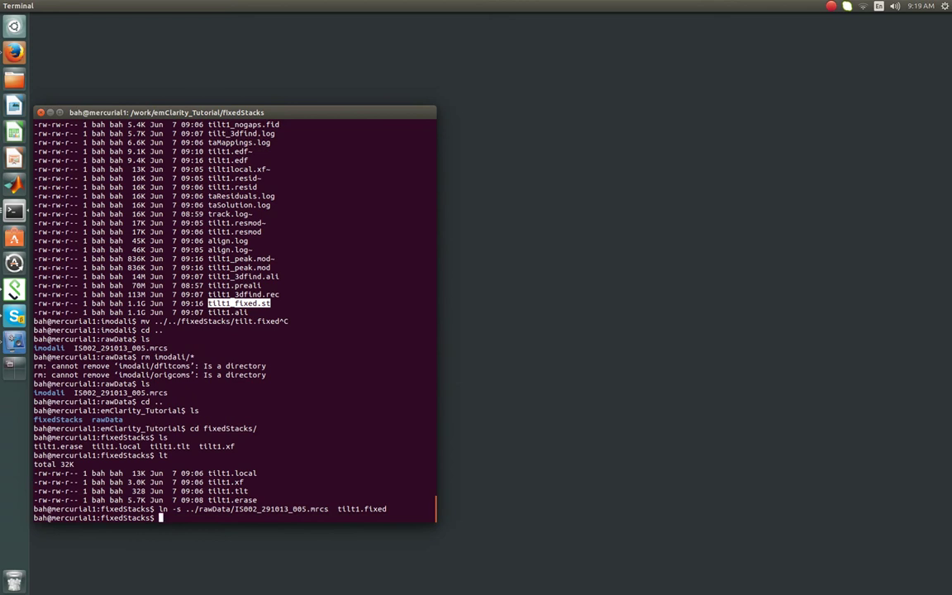
{"action": "type", "text": "lt"}
{"action": "key", "text": "Return"}
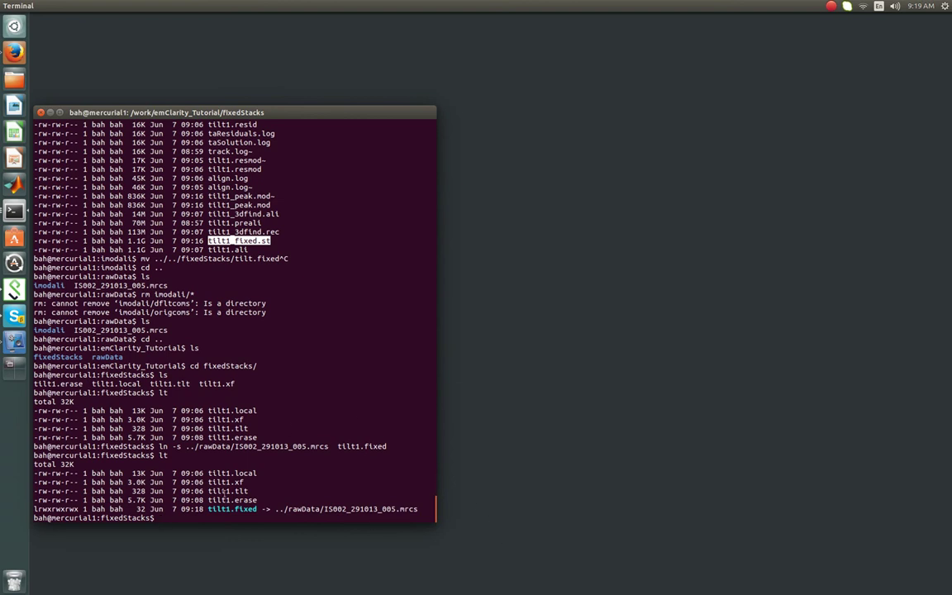
Highlight tilt1.local, tilt1.xf and tilt1.tlt in the listing, then begin a header command.
{"action": "left_click_drag", "start_coordinate": [208, 473], "coordinate": [257, 474]}
{"action": "key", "text": "ctrl+c"}
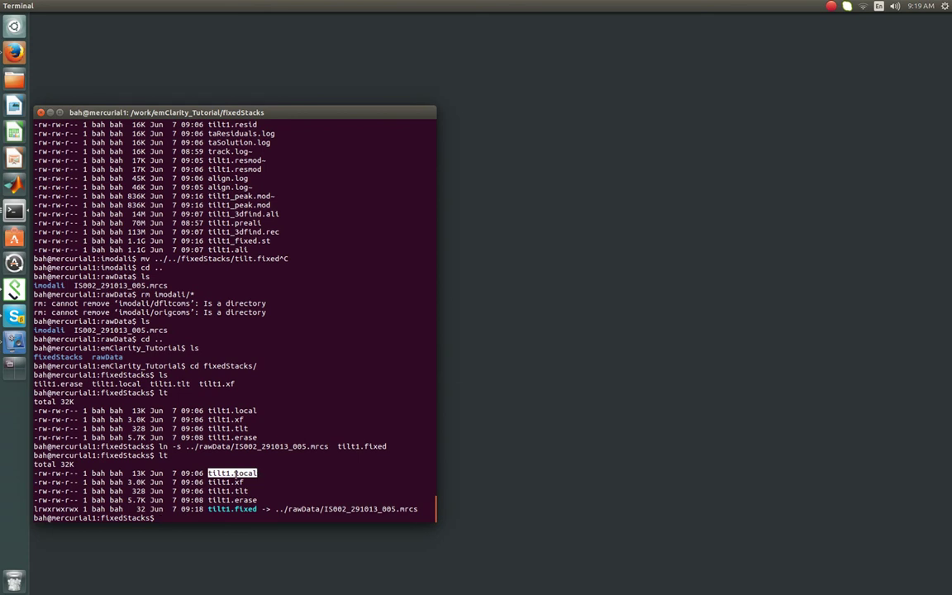
{"action": "left_click_drag", "start_coordinate": [209, 482], "coordinate": [250, 491]}
{"action": "left_click", "coordinate": [248, 483]}
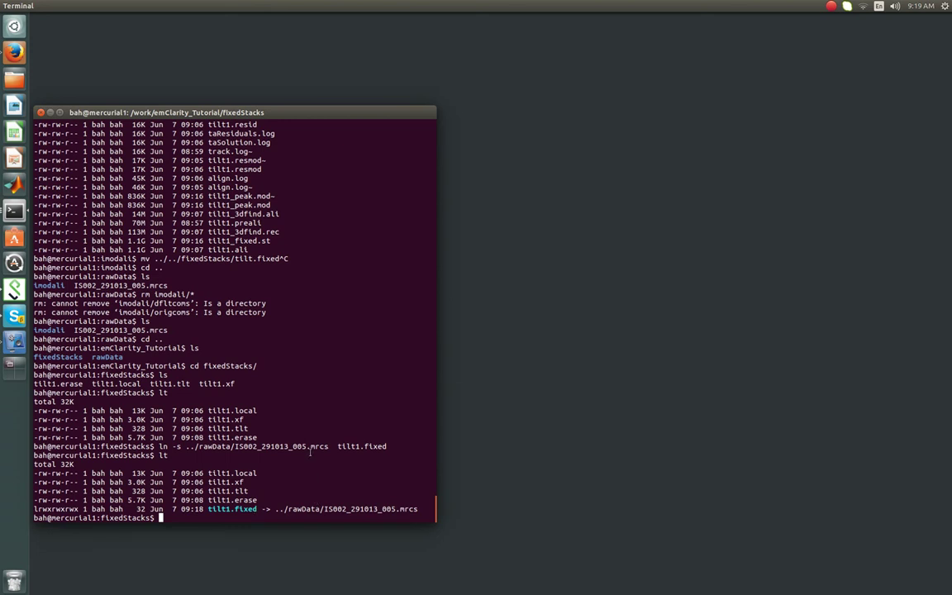
{"action": "type", "text": "header"}
Print the header of tilt1.fixed and highlight its 2.276 pixel spacing.
{"action": "double_click", "coordinate": [232, 510]}
{"action": "middle_click", "coordinate": [279, 438]}
{"action": "key", "text": "Return"}
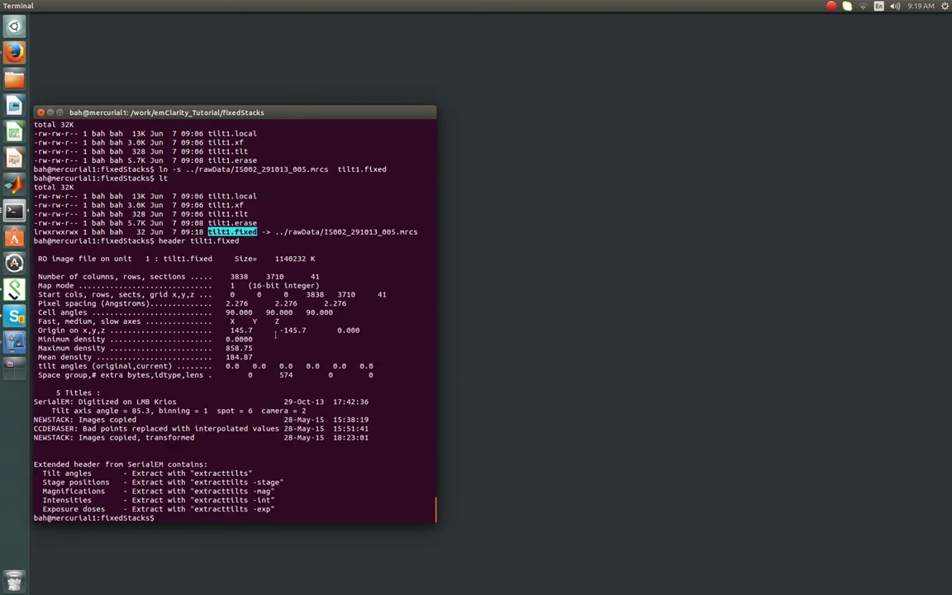
{"action": "left_click_drag", "start_coordinate": [226, 303], "coordinate": [249, 303]}
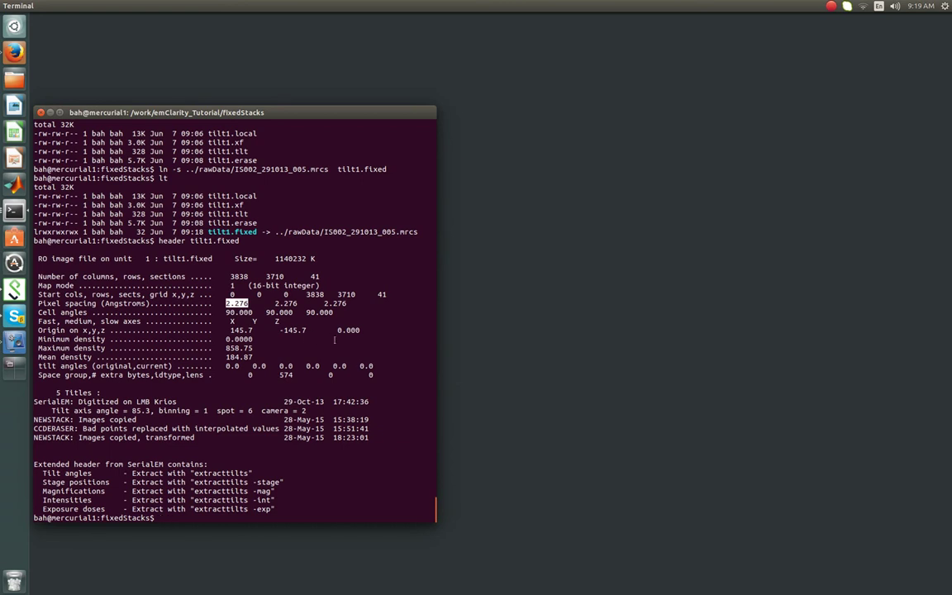
Show the first lines of tilt1.local with head and highlight the 9.10559 pixel value.
{"action": "type", "text": "ls"}
{"action": "key", "text": "Return"}
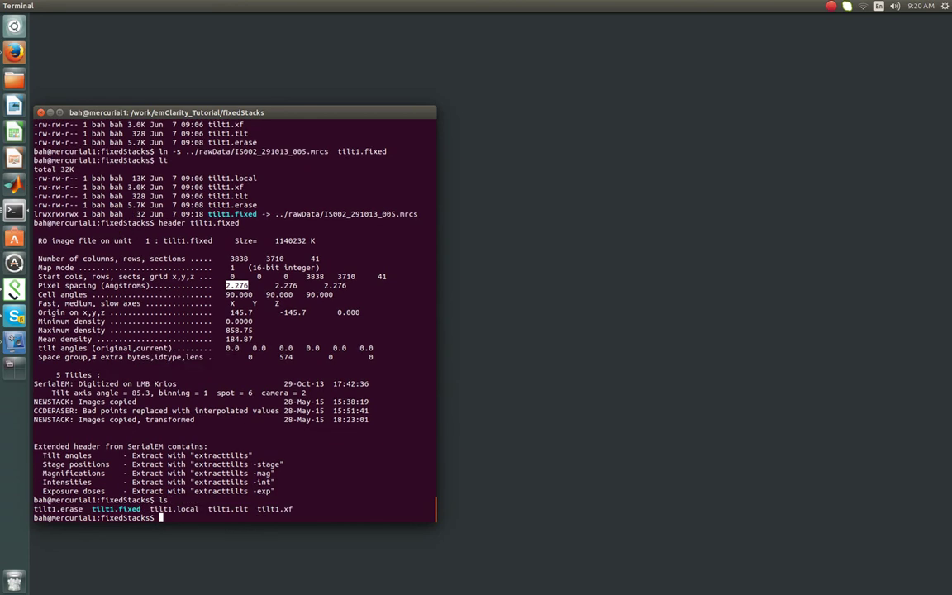
{"action": "type", "text": "head tilt1.local"}
{"action": "key", "text": "Return"}
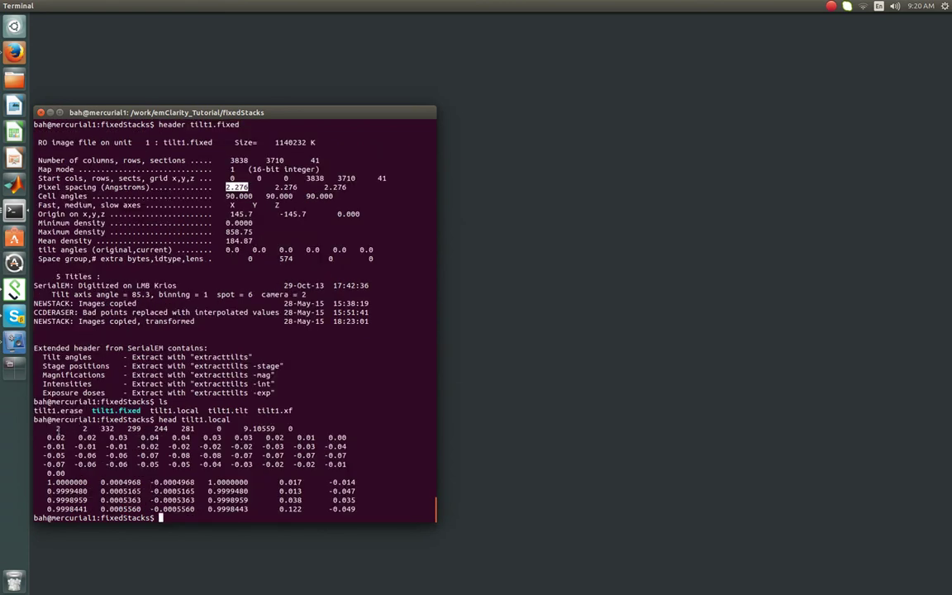
{"action": "left_click_drag", "start_coordinate": [57, 428], "coordinate": [302, 428]}
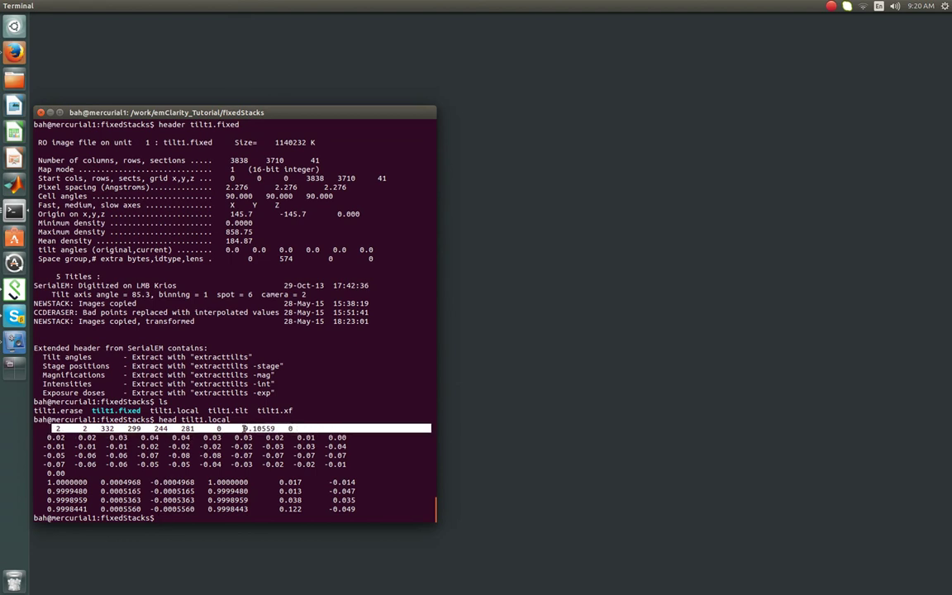
{"action": "left_click_drag", "start_coordinate": [244, 428], "coordinate": [276, 428]}
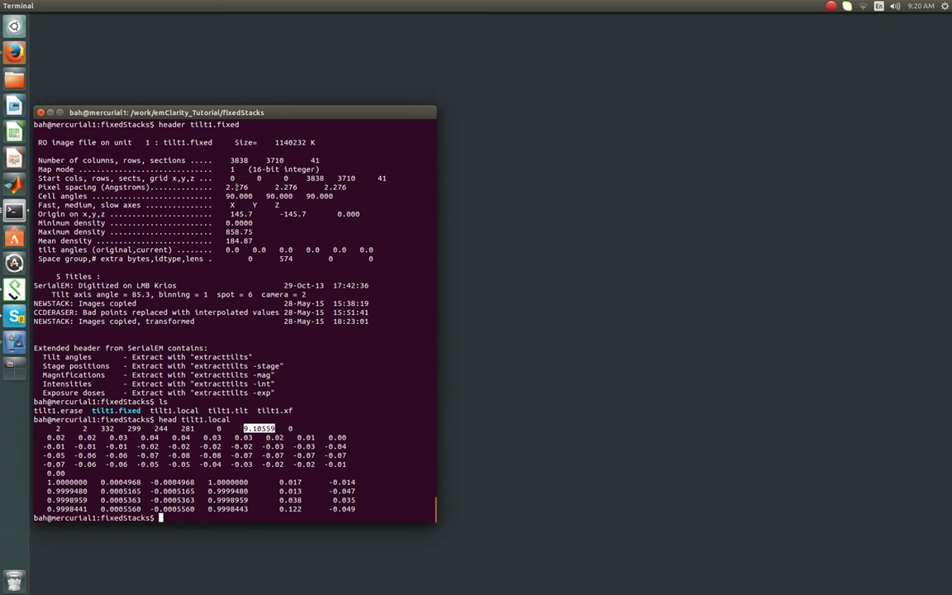
Select 9.10559 in the Python window's output and move that window beside the listing.
{"action": "key", "text": "alt+Tab"}
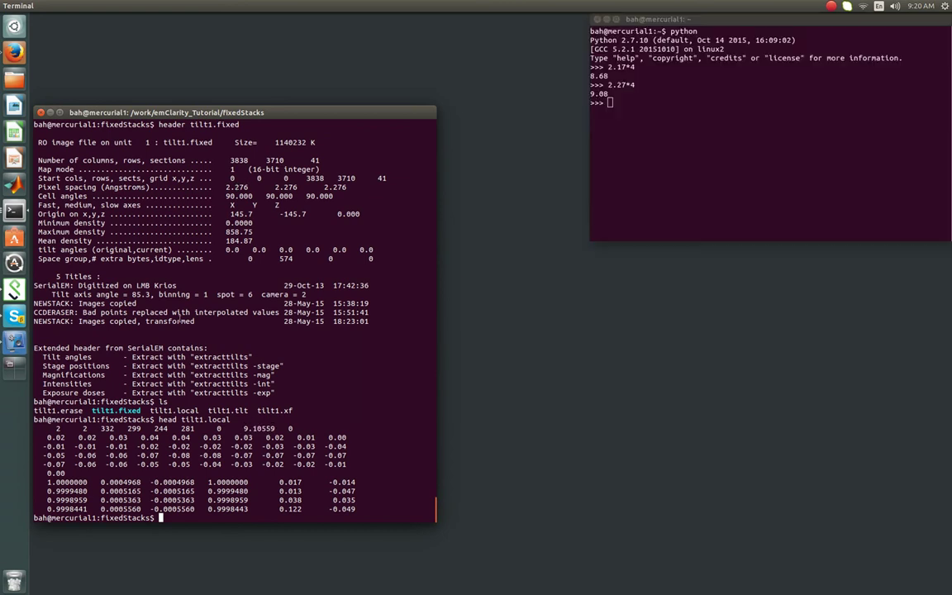
{"action": "left_click", "coordinate": [171, 318]}
{"action": "left_click_drag", "start_coordinate": [240, 429], "coordinate": [33, 429]}
{"action": "double_click", "coordinate": [259, 428]}
{"action": "left_click_drag", "start_coordinate": [656, 19], "coordinate": [592, 110]}
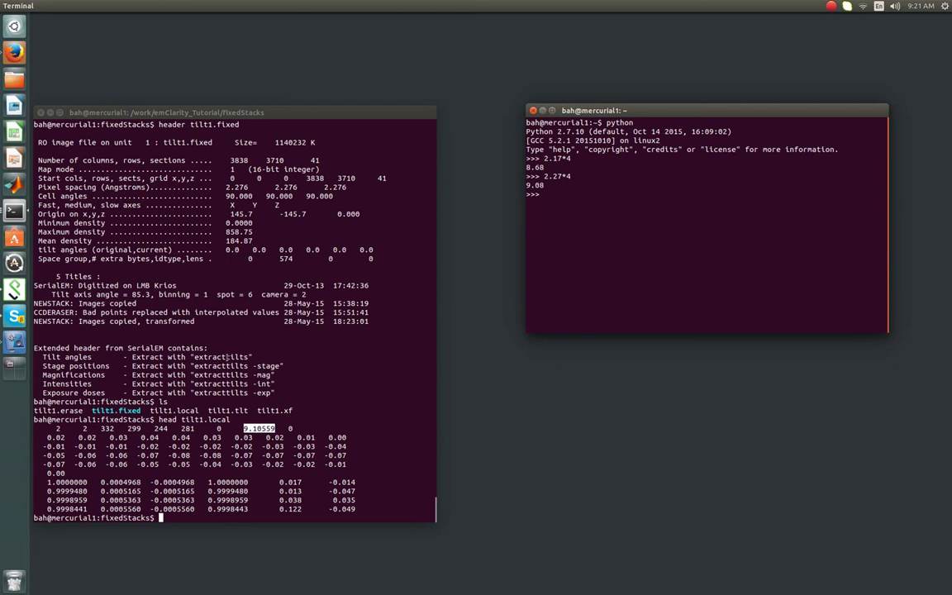
Start a gedit command at the fixedStacks shell prompt.
{"action": "type", "text": "gedi"}
{"action": "left_click", "coordinate": [219, 383]}
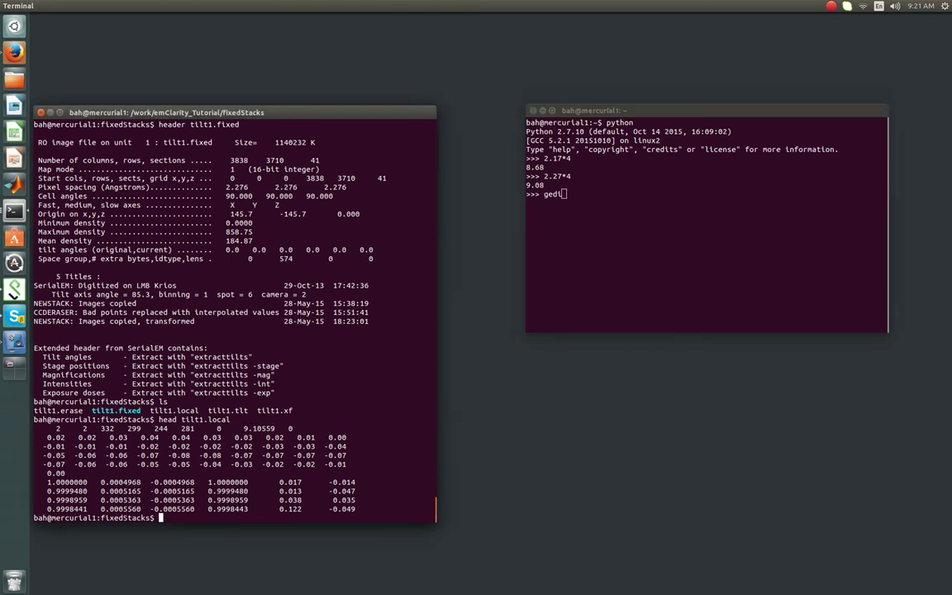
{"action": "type", "text": "gedit"}
Open tilt1.local in gedit, pasting the file name from the listing.
{"action": "double_click", "coordinate": [174, 410]}
{"action": "middle_click", "coordinate": [201, 391]}
{"action": "key", "text": "Return"}
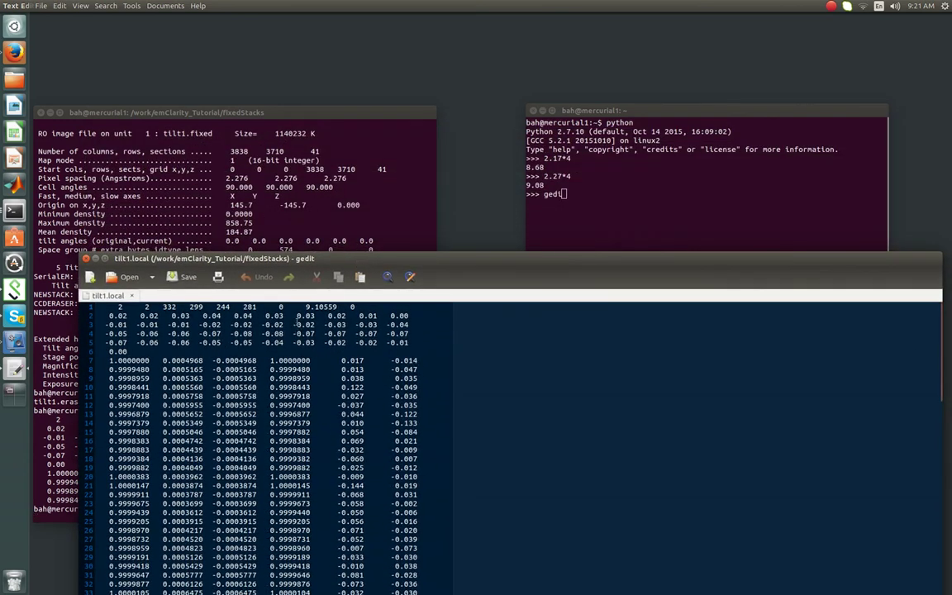
Replace 9.10559 on the first line with 8.68 and save tilt1.local.
{"action": "left_click_drag", "start_coordinate": [306, 307], "coordinate": [337, 305]}
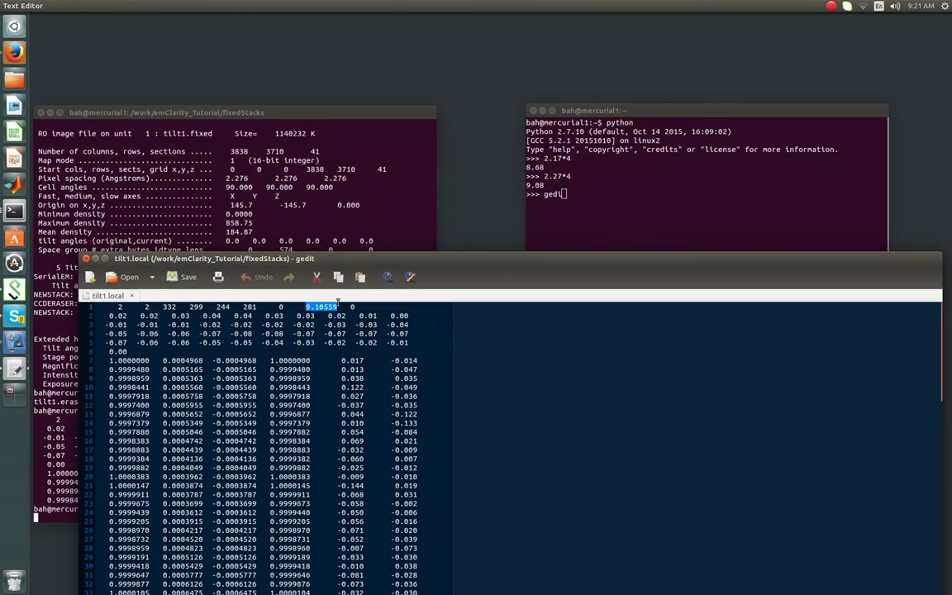
{"action": "triple_click", "coordinate": [556, 168]}
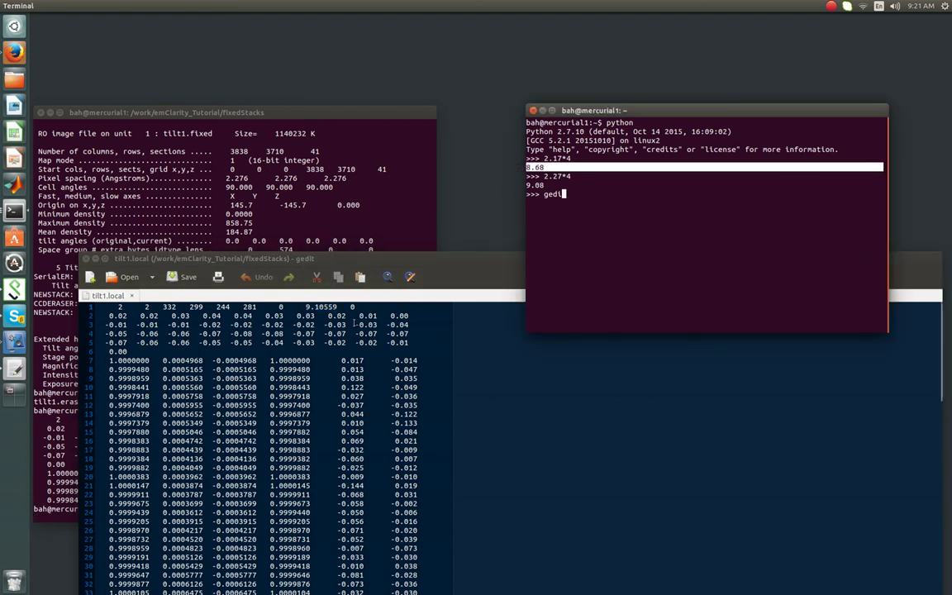
{"action": "left_click", "coordinate": [300, 276]}
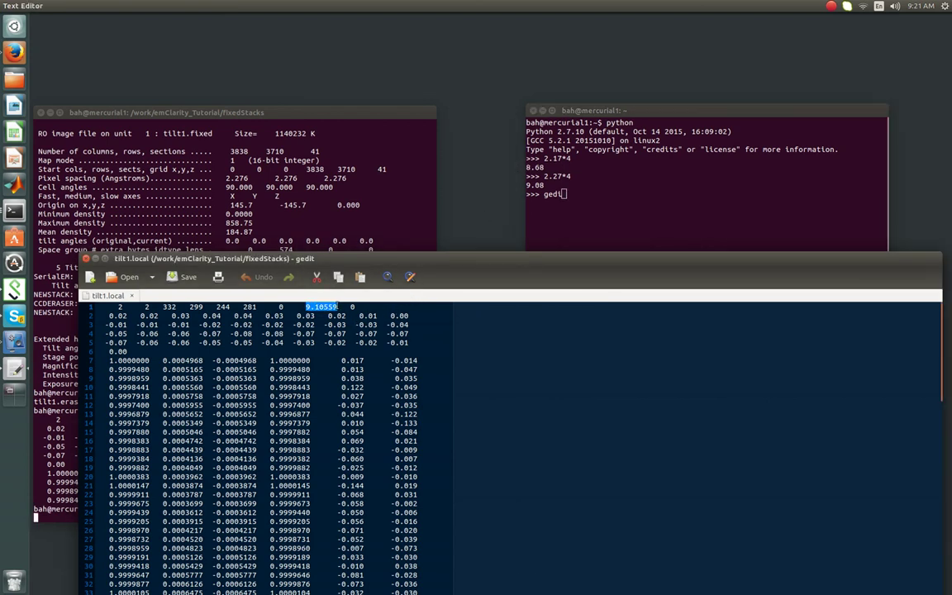
{"action": "type", "text": "8.68"}
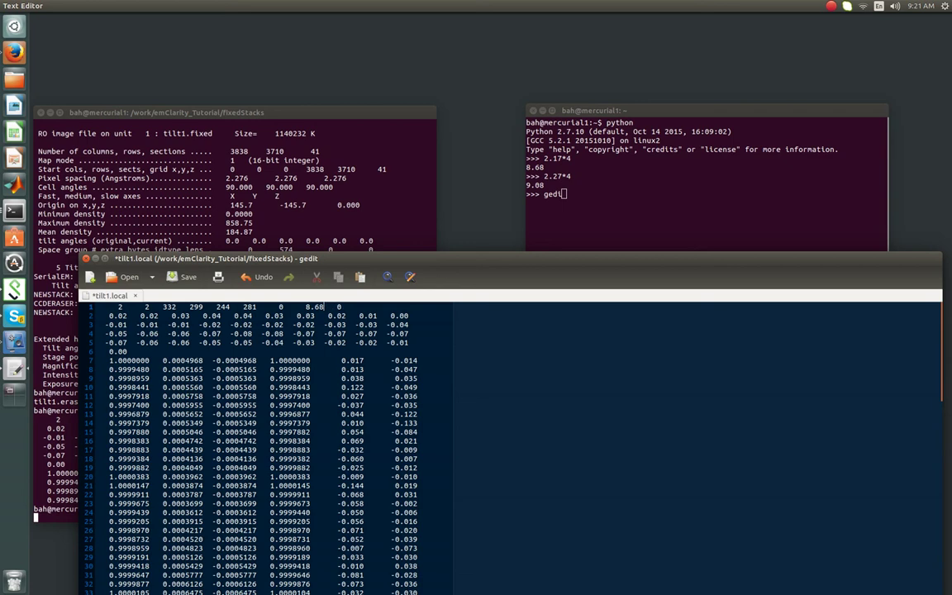
{"action": "key", "text": "ctrl+s"}
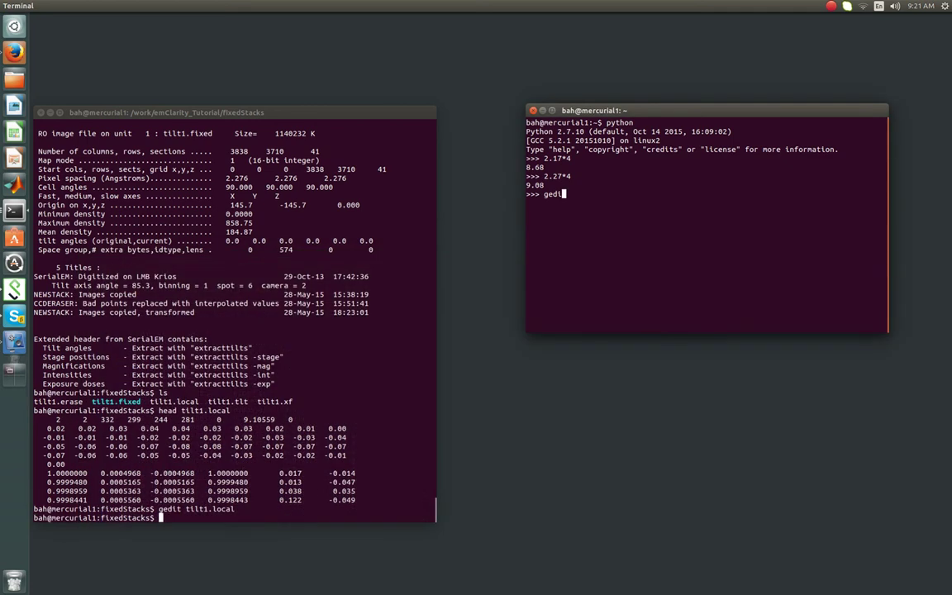
Close the tilt1.local editor and enter lt, which lands in the Python window.
{"action": "left_click", "coordinate": [85, 259]}
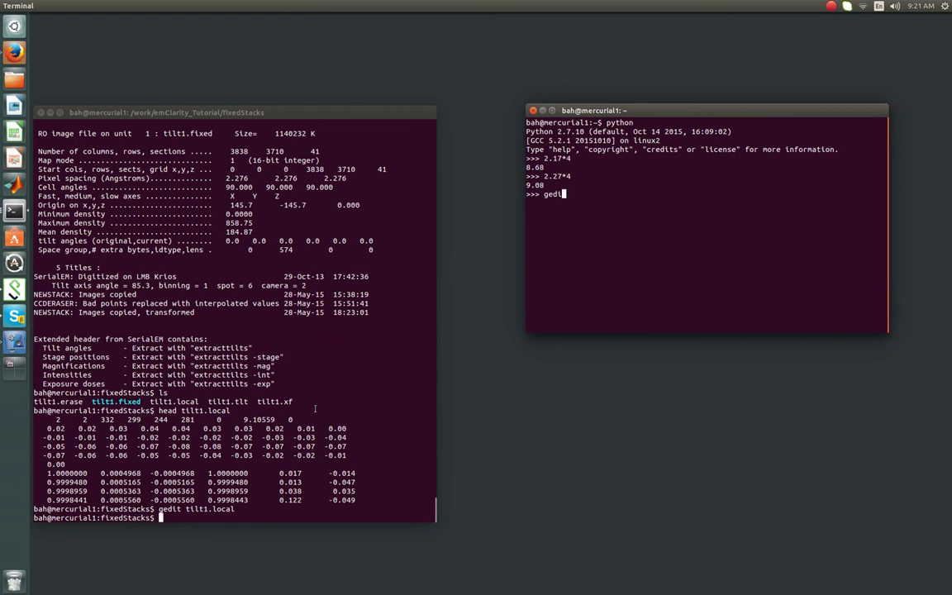
{"action": "type", "text": "lt"}
{"action": "key", "text": "Return"}
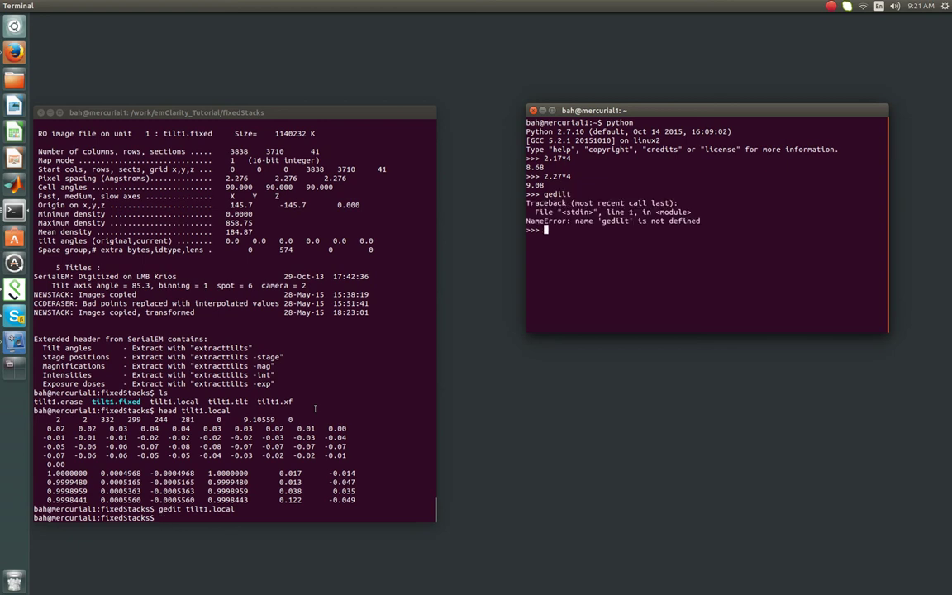
List fixedStacks in the shell, showing tilt1.local updated at 09:21, and type alterheader tilt1.fixed.
{"action": "left_click", "coordinate": [317, 436]}
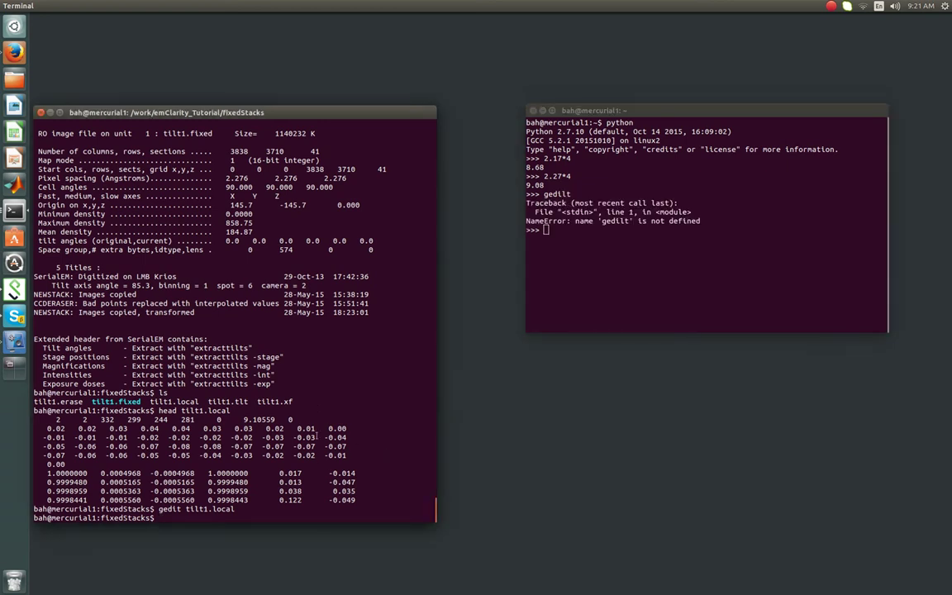
{"action": "type", "text": "lt"}
{"action": "key", "text": "Return"}
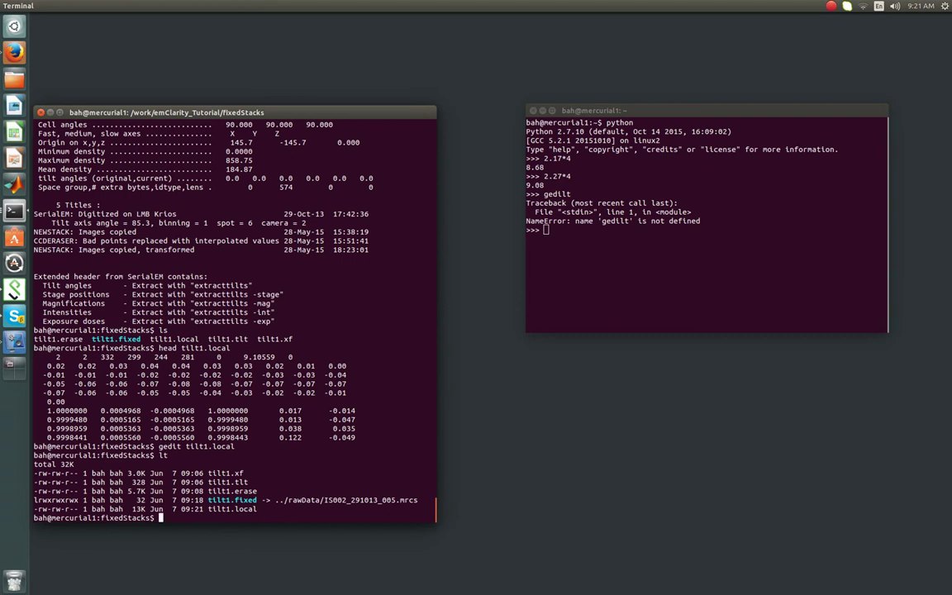
{"action": "type", "text": "alterheader tilt1.fixed"}
Start editing tilt1.fixed's header, choose the cel option and note current cell size 8736.8.
{"action": "key", "text": "Return"}
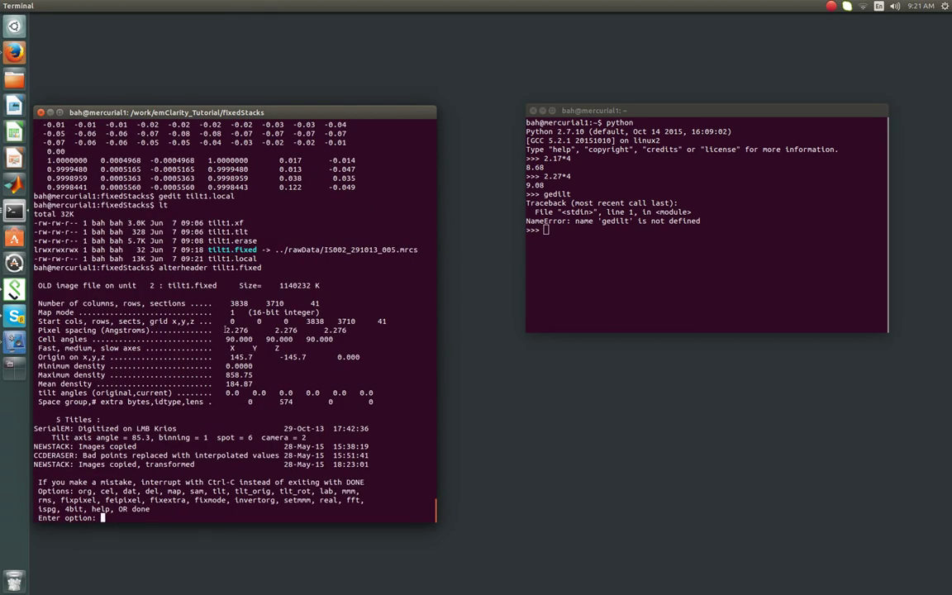
{"action": "left_click_drag", "start_coordinate": [227, 330], "coordinate": [231, 330]}
{"action": "left_click_drag", "start_coordinate": [237, 330], "coordinate": [251, 330]}
{"action": "left_click", "coordinate": [530, 249]}
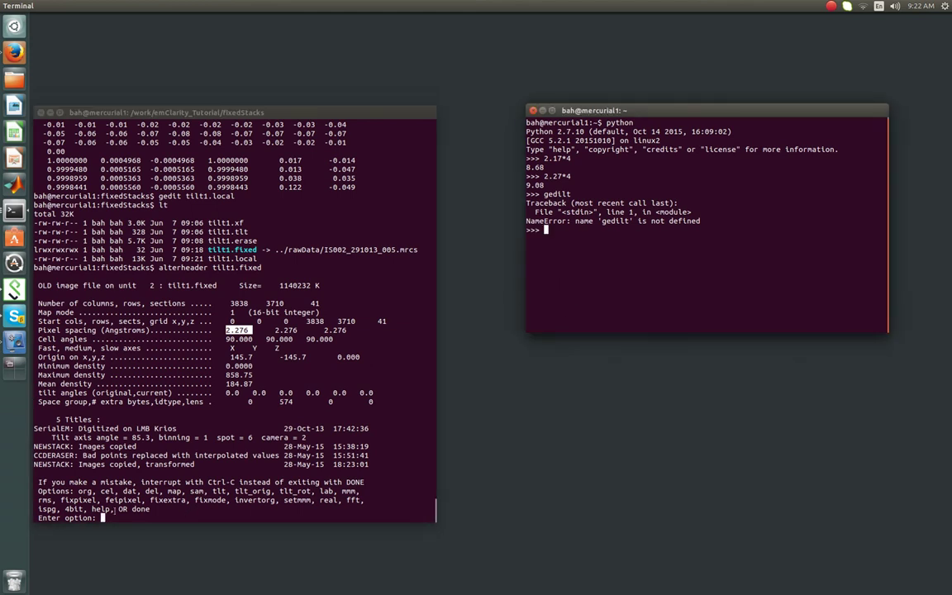
{"action": "type", "text": "cel"}
{"action": "double_click", "coordinate": [122, 510]}
{"action": "type", "text": "cel"}
{"action": "key", "text": "Return"}
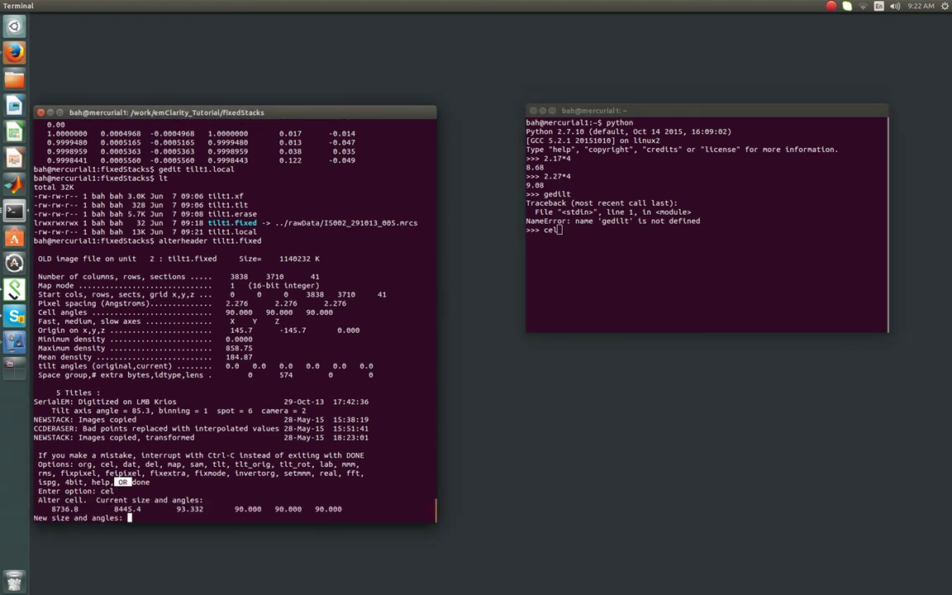
{"action": "left_click", "coordinate": [53, 509]}
{"action": "left_click_drag", "start_coordinate": [51, 508], "coordinate": [141, 502]}
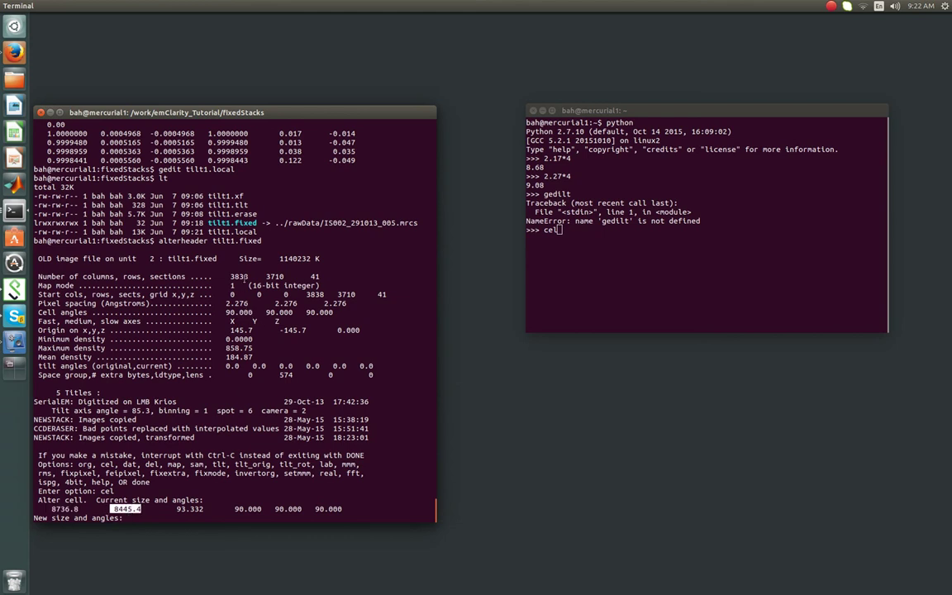
{"action": "double_click", "coordinate": [240, 276]}
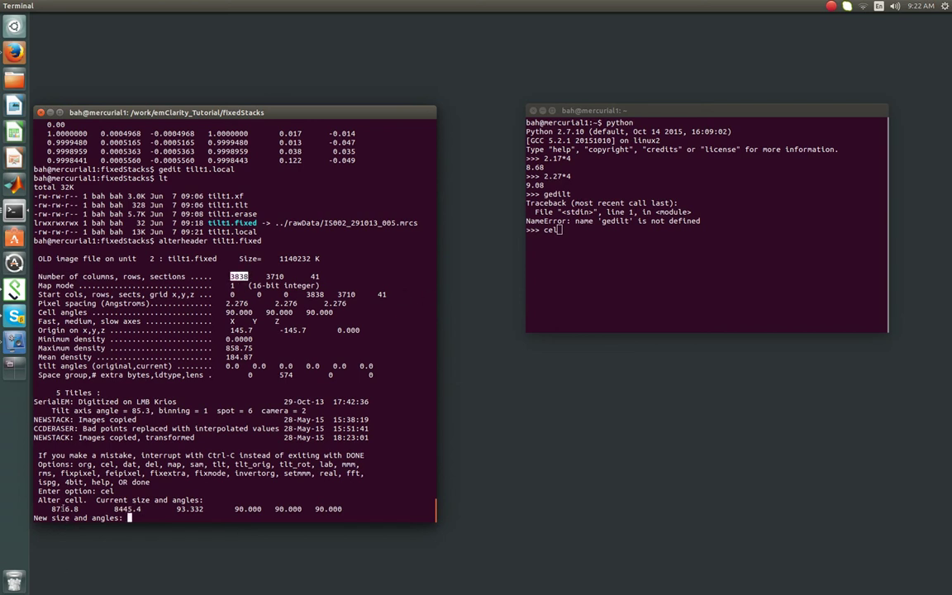
{"action": "double_click", "coordinate": [65, 509]}
Compute 2.17×3838, 3710×2.17 and 2.17×41 in Python (8328.46, 8050.7, 88.97).
{"action": "left_click", "coordinate": [581, 257]}
{"action": "type", "text": "cel"}
{"action": "key", "text": "BackSpace"}
{"action": "key", "text": "BackSpace"}
{"action": "key", "text": "BackSpace"}
{"action": "type", "text": "2.17"}
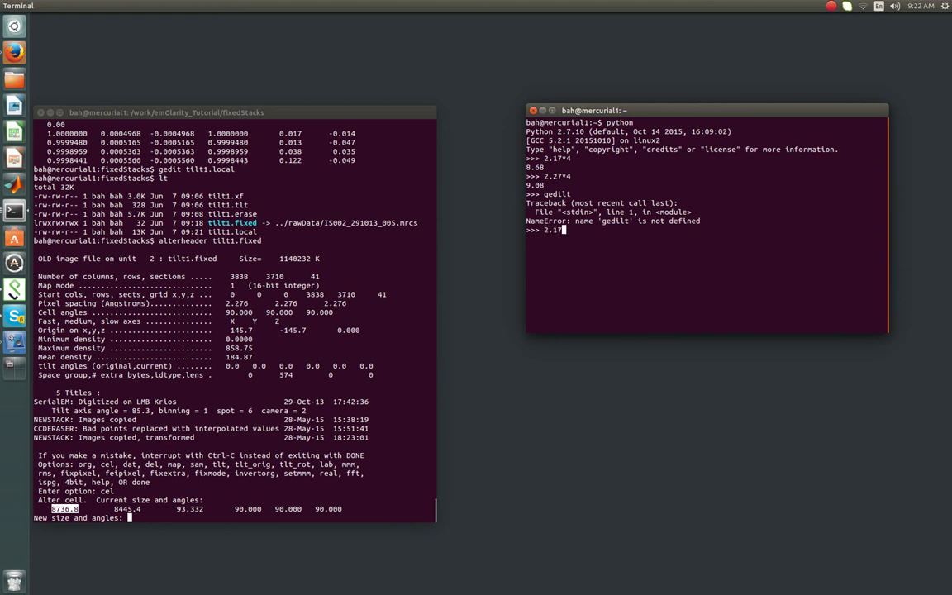
{"action": "type", "text": "*3838"}
{"action": "key", "text": "Return"}
{"action": "type", "text": "3710*"}
{"action": "type", "text": "2.17"}
{"action": "key", "text": "Return"}
{"action": "left_click_drag", "start_coordinate": [311, 276], "coordinate": [431, 276]}
{"action": "left_click", "coordinate": [595, 229]}
{"action": "type", "text": "2.17*41"}
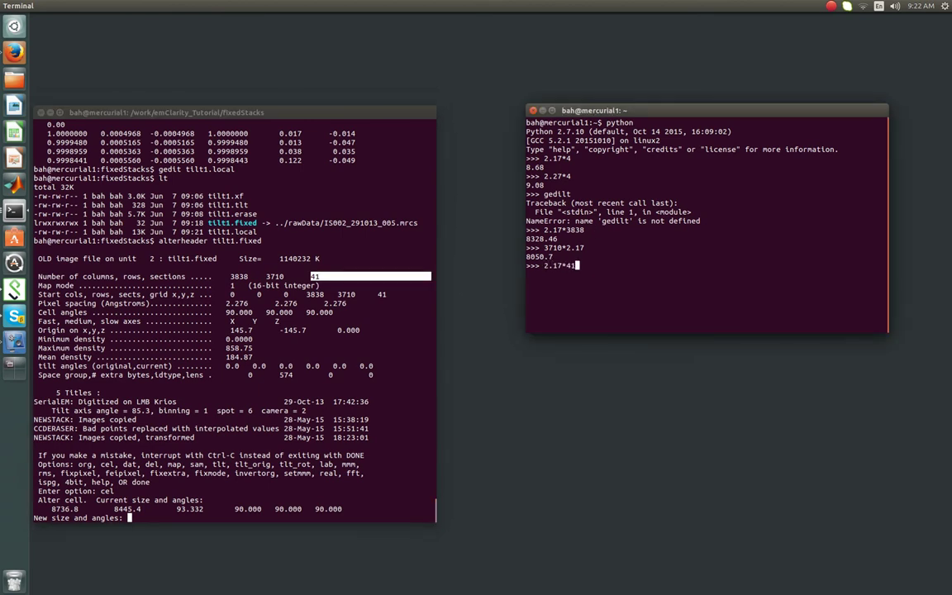
{"action": "key", "text": "Return"}
Enter cell size 8328.46 8050.7 88.97 with 90 90 90 angles, finish with done, and check 2.170 spacing.
{"action": "left_click", "coordinate": [185, 519]}
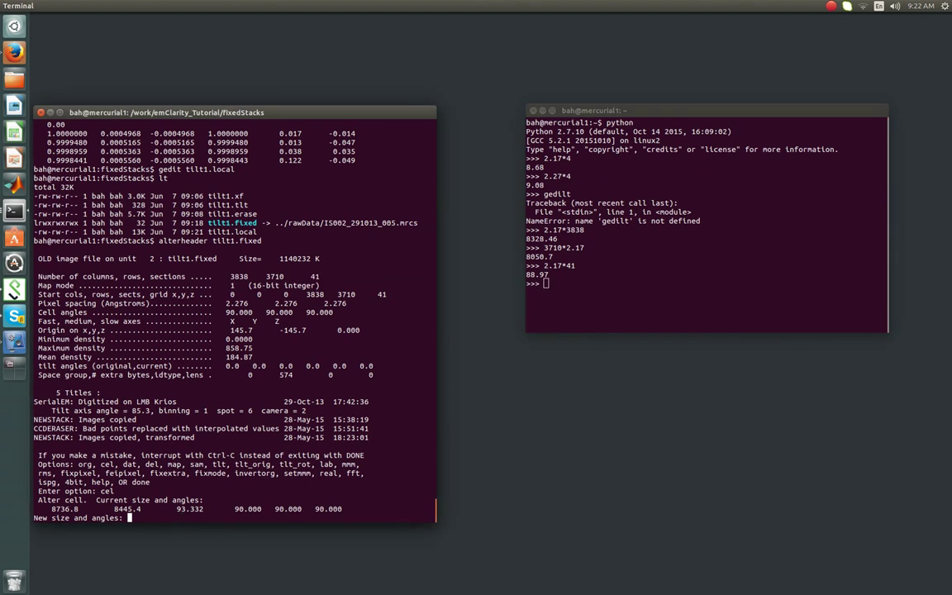
{"action": "type", "text": "8328.46 8050.7 88.97 90 90 90"}
{"action": "key", "text": "Return"}
{"action": "type", "text": "done"}
{"action": "key", "text": "Return"}
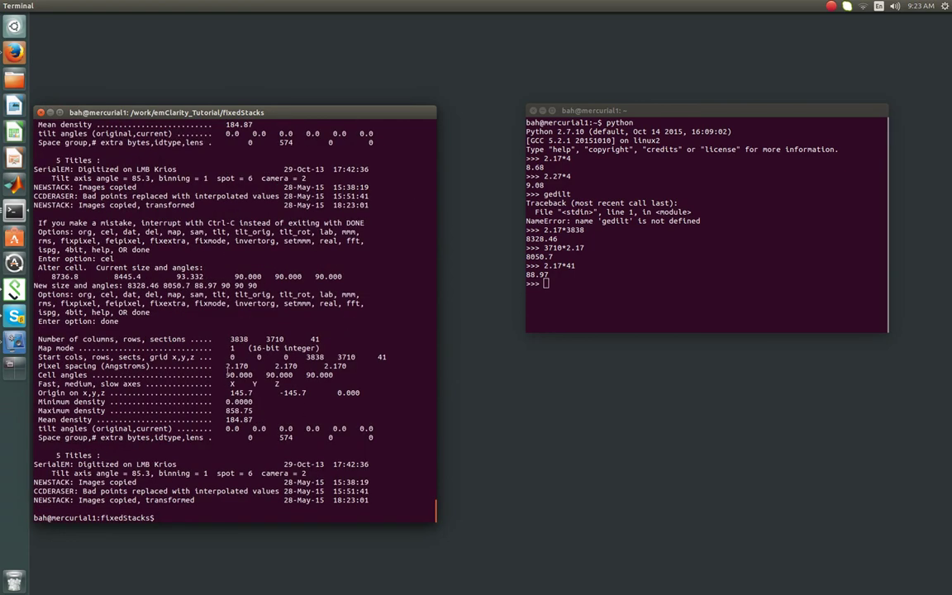
{"action": "left_click_drag", "start_coordinate": [226, 365], "coordinate": [351, 366]}
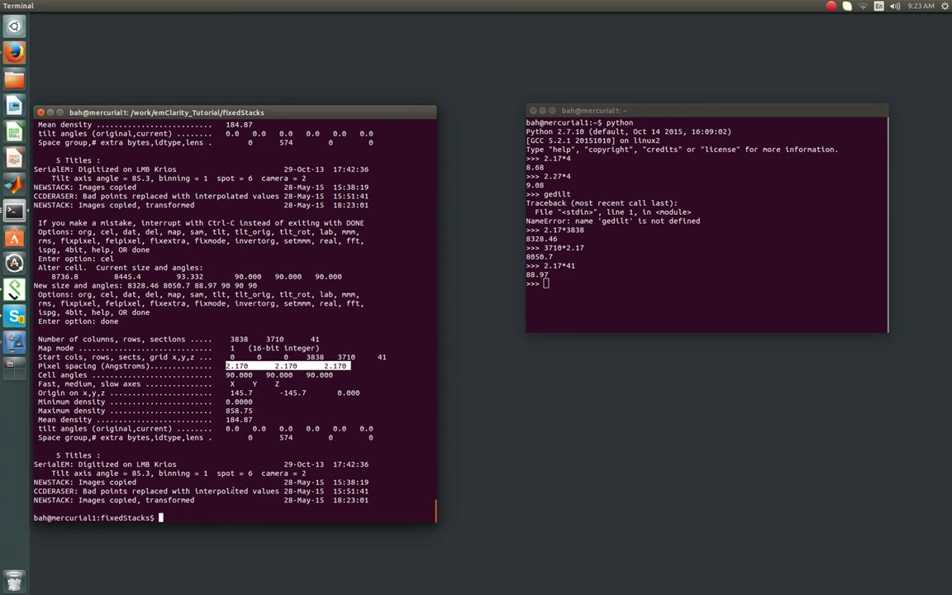
Relist fixedStacks with lt and highlight the tilt1 file names.
{"action": "type", "text": "lt"}
{"action": "key", "text": "Return"}
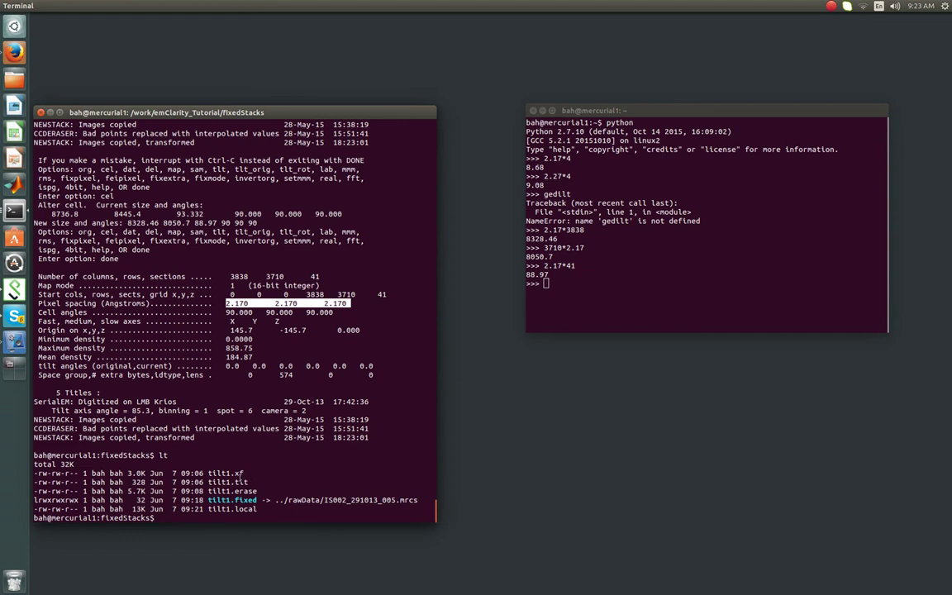
{"action": "left_click_drag", "start_coordinate": [208, 473], "coordinate": [224, 473]}
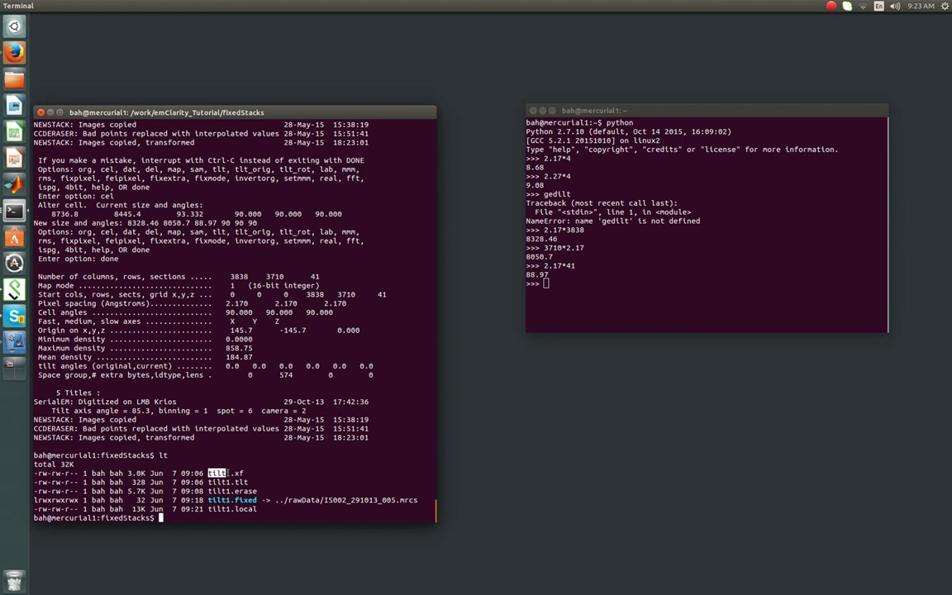
{"action": "left_click", "coordinate": [206, 427]}
Highlight the new pixel spacing and origin 145.7 -145.7 0, then show the reference terminal.
{"action": "left_click_drag", "start_coordinate": [223, 301], "coordinate": [327, 304]}
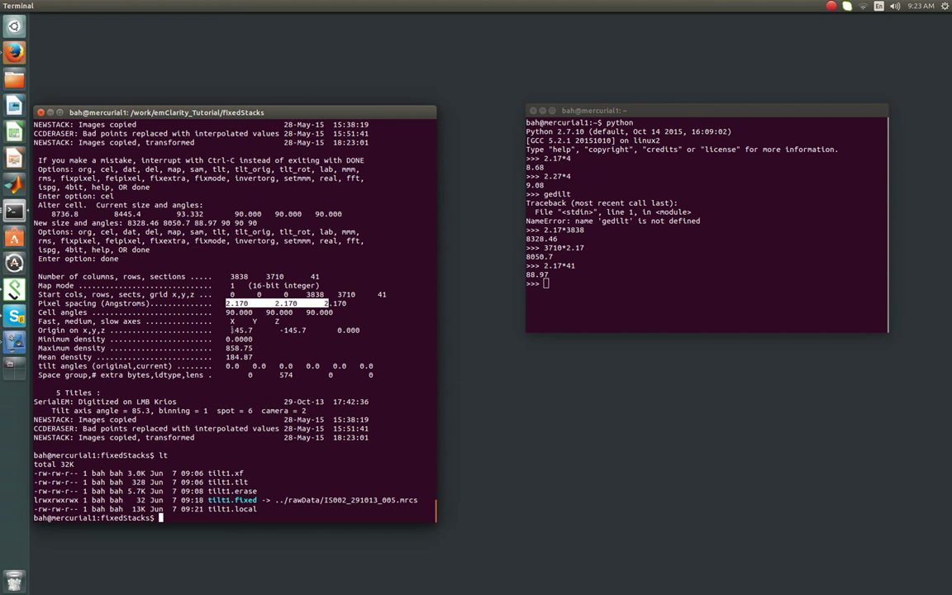
{"action": "left_click_drag", "start_coordinate": [231, 330], "coordinate": [364, 330]}
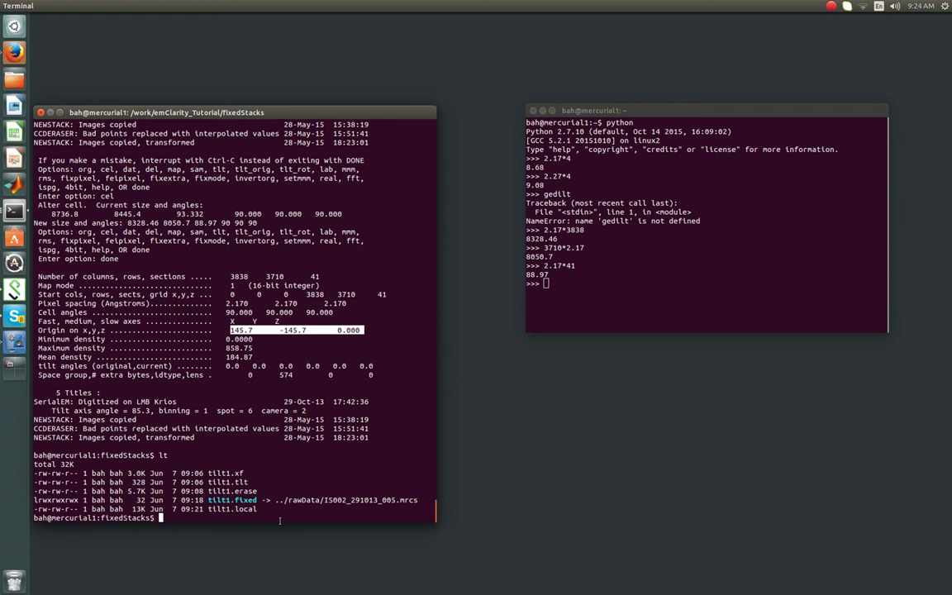
{"action": "left_click", "coordinate": [279, 521]}
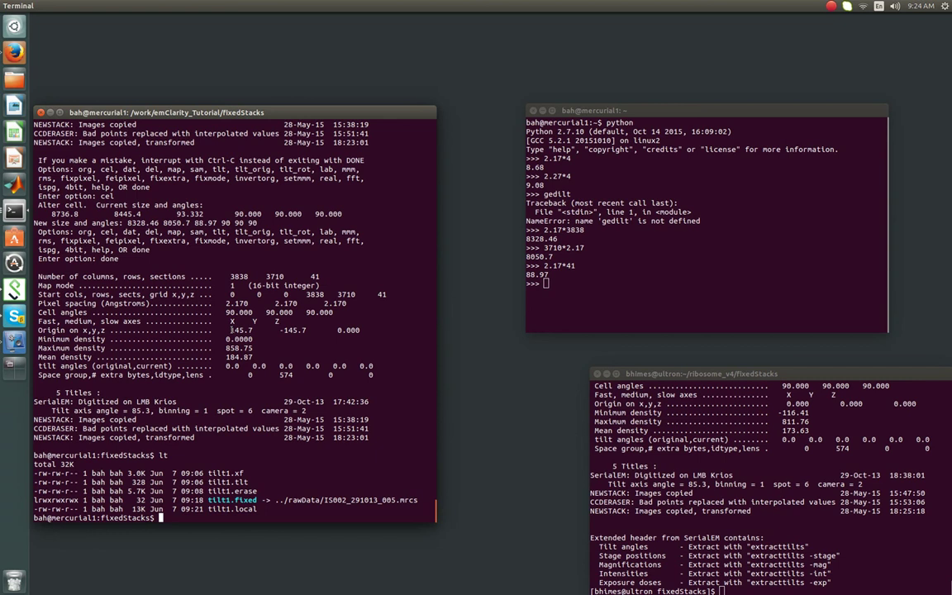
{"action": "left_click_drag", "start_coordinate": [231, 330], "coordinate": [356, 331]}
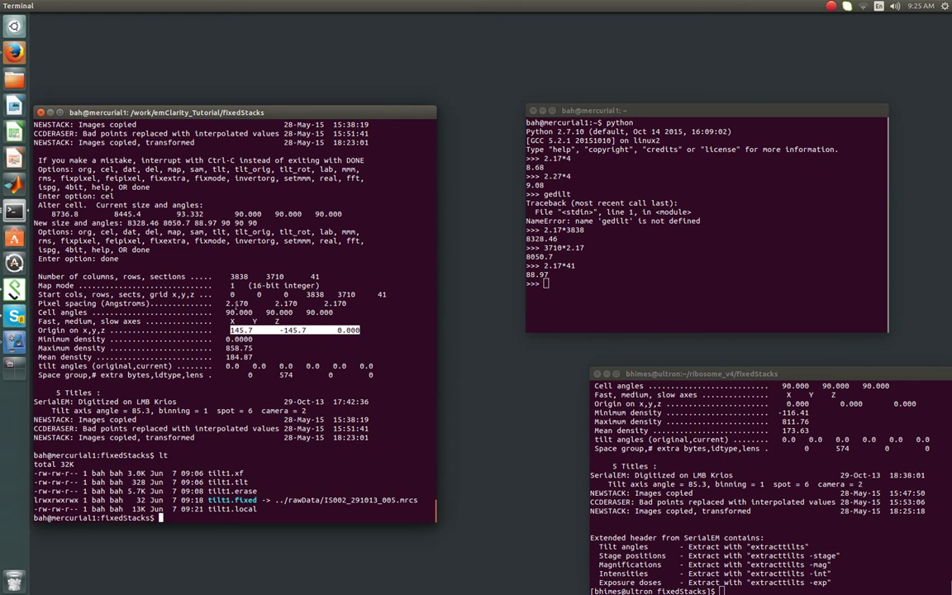
{"action": "left_click_drag", "start_coordinate": [236, 304], "coordinate": [348, 304]}
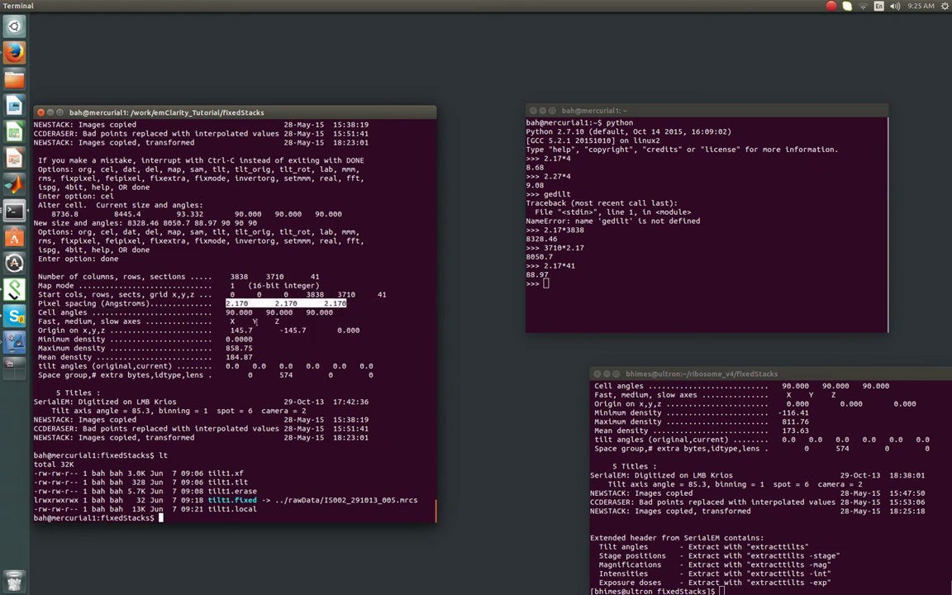